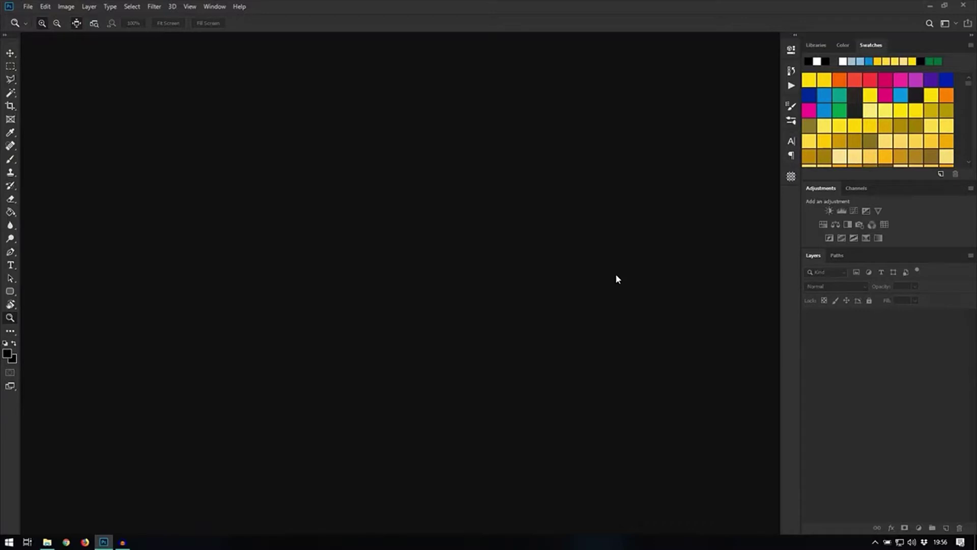
Bring up the TIFF render-pass folder beside Photoshop and select the main composite render
click(47, 542)
drag(664, 120, 441, 124)
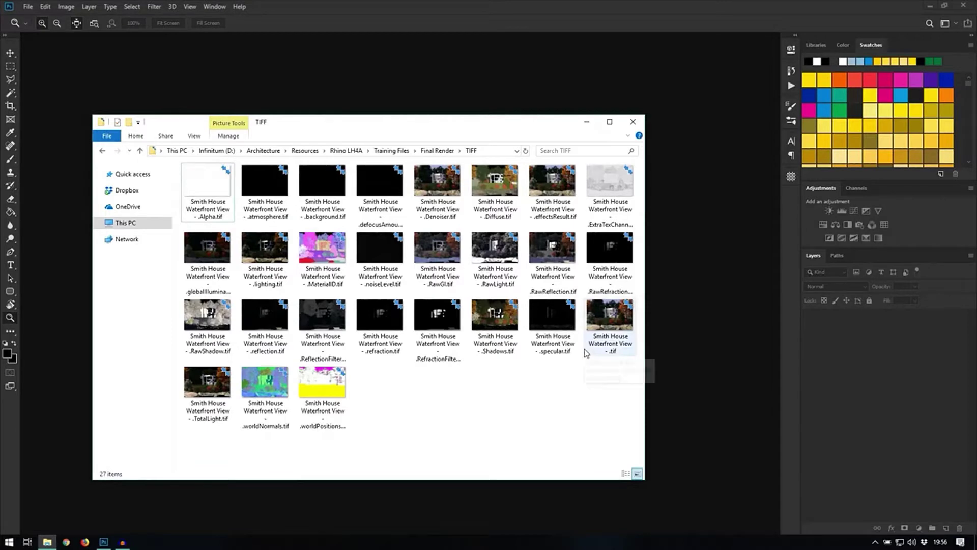
click(609, 316)
View the main render zoomed in across the facade and roof, then open the Denoiser pass too
double_click(609, 316)
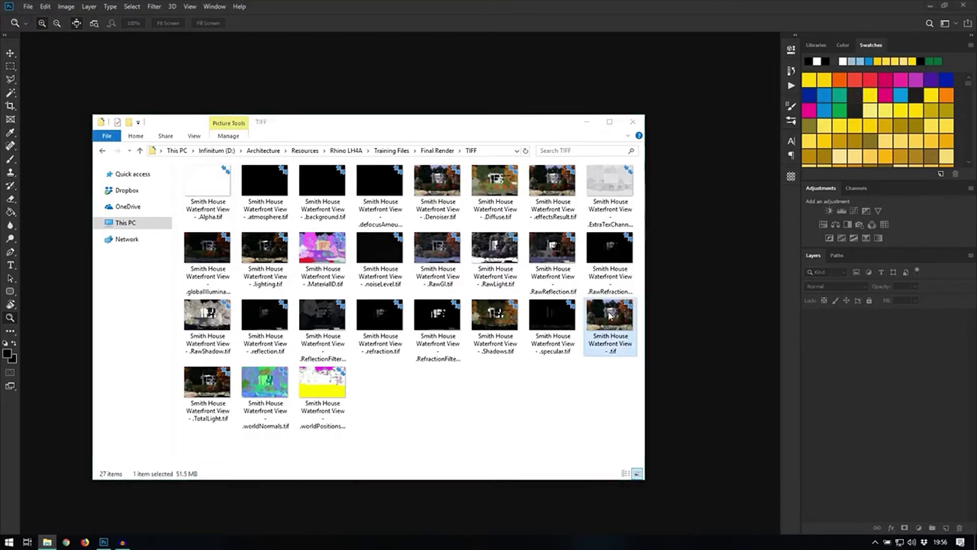
scroll(504, 288, up, 3)
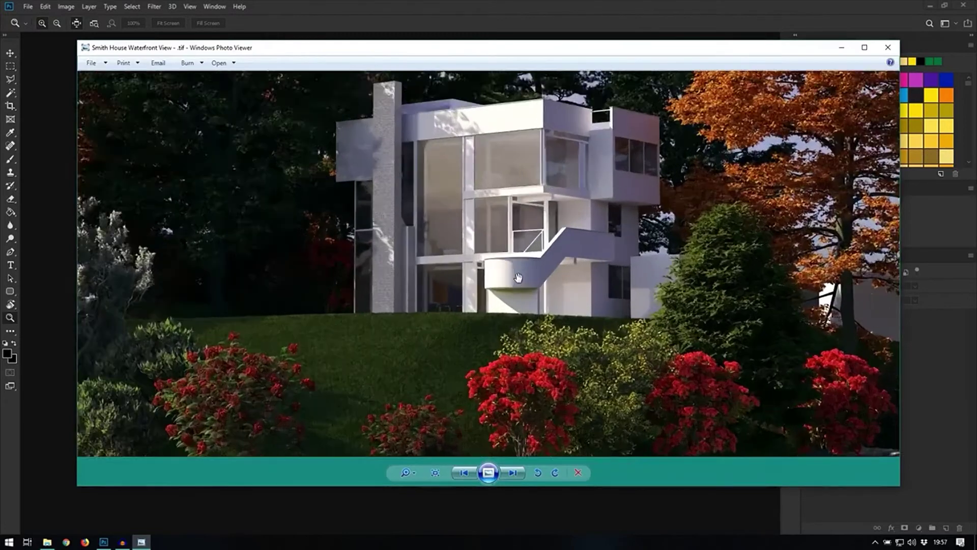
scroll(516, 278, up, 3)
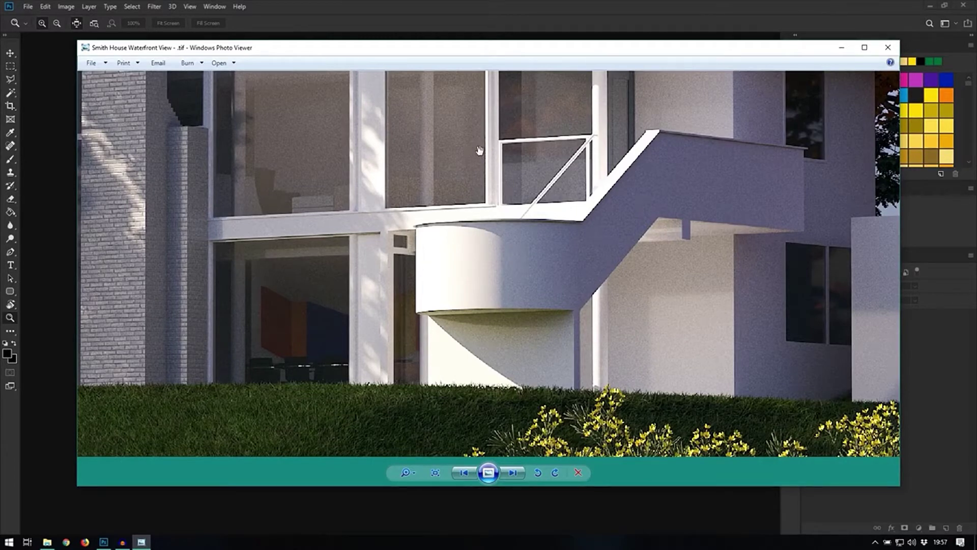
drag(387, 133, 285, 270)
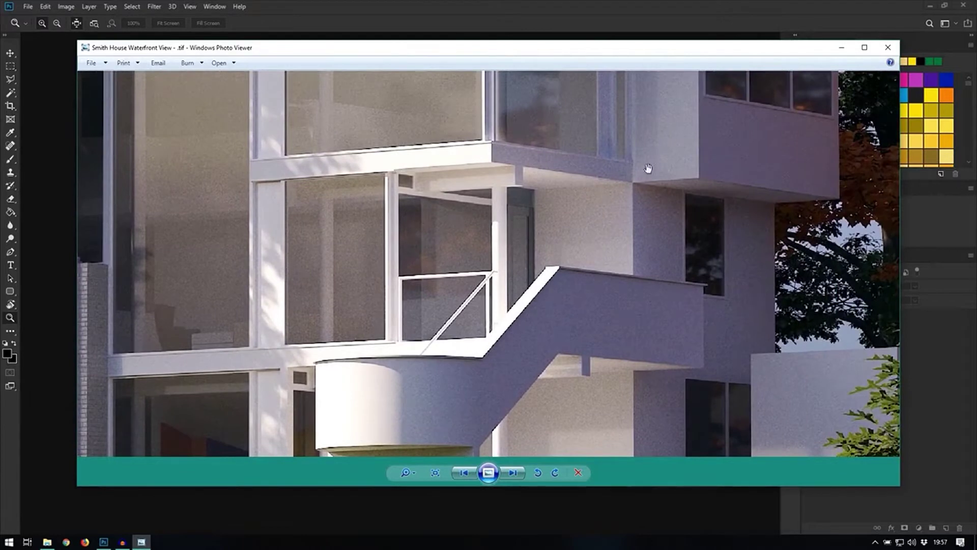
drag(715, 115, 737, 87)
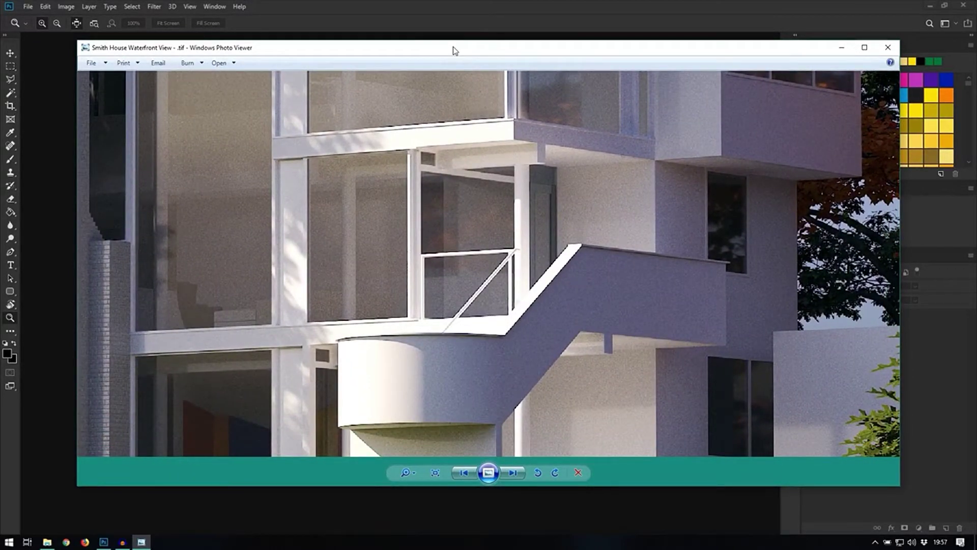
drag(455, 50, 486, 265)
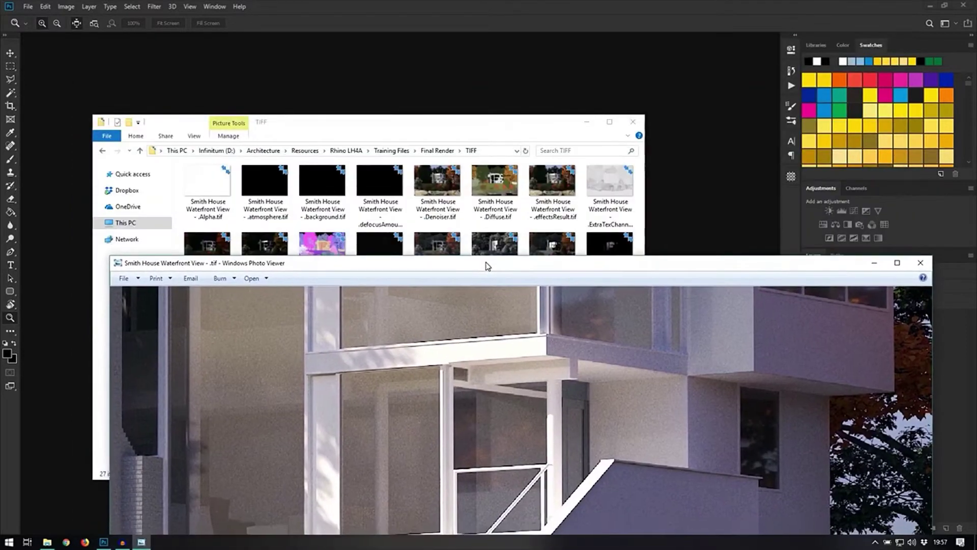
double_click(440, 189)
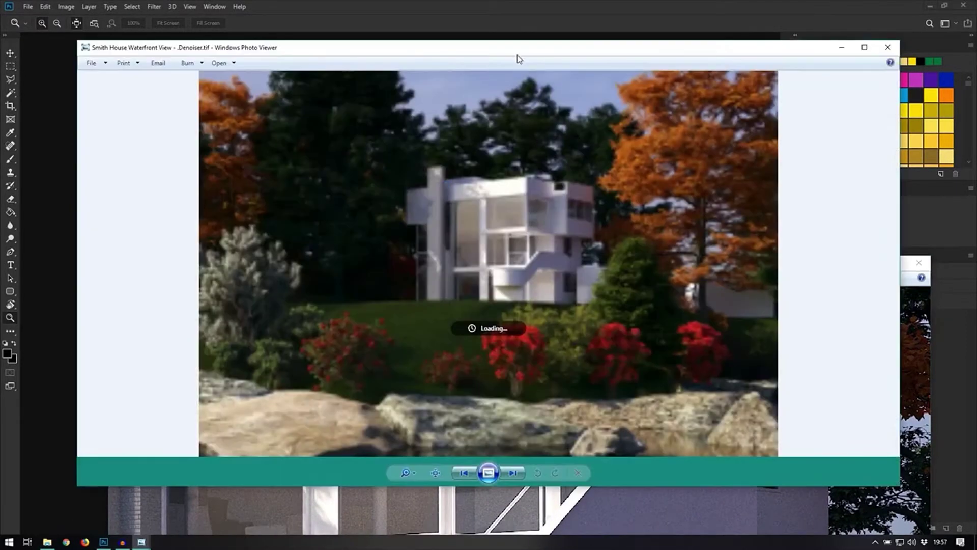
Tile Denoiser left and the main render right, zooming Denoiser onto the staircase
drag(517, 48, 1, 148)
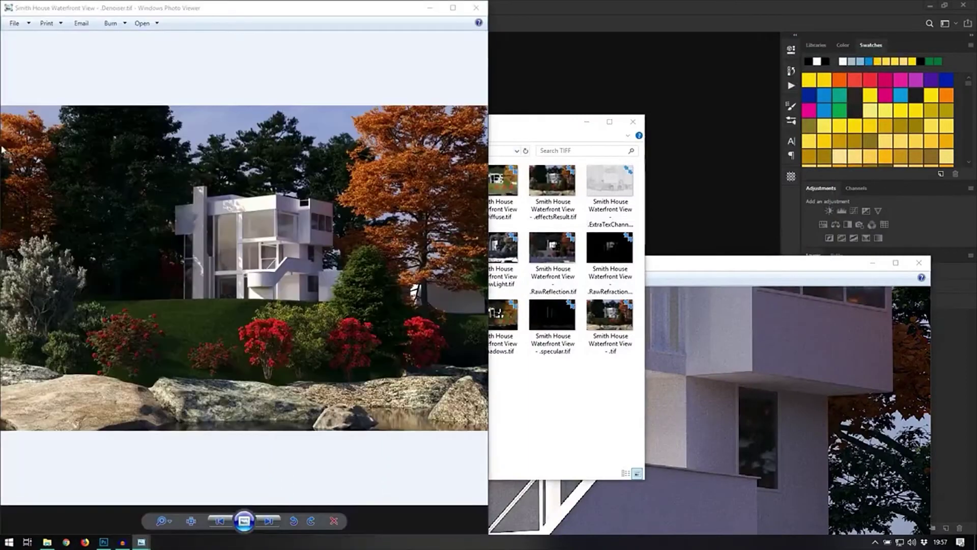
click(774, 184)
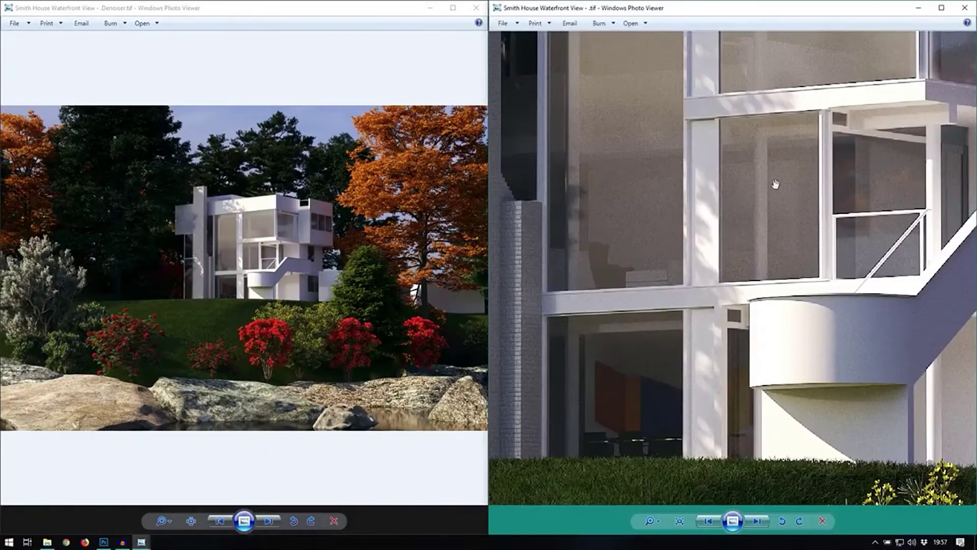
click(264, 259)
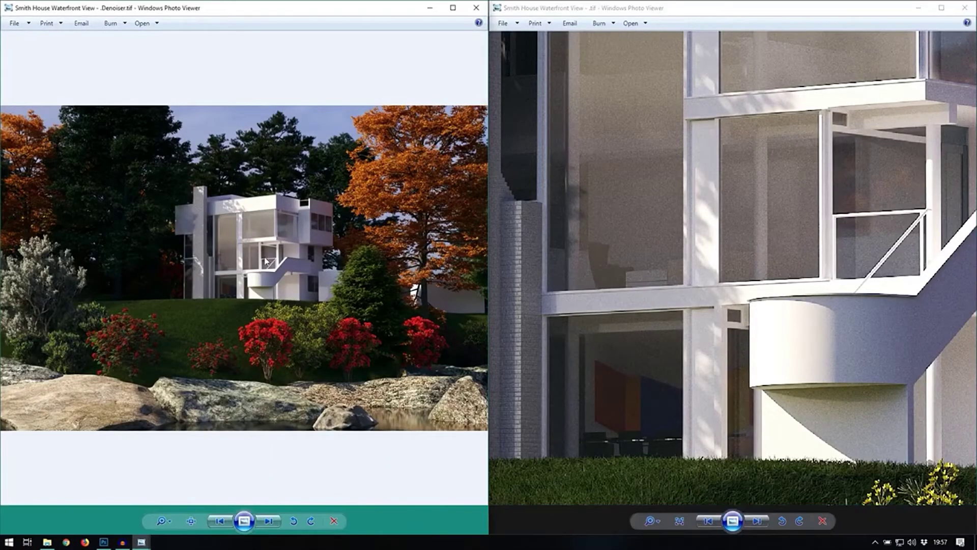
scroll(264, 259, up, 5)
drag(337, 371, 307, 329)
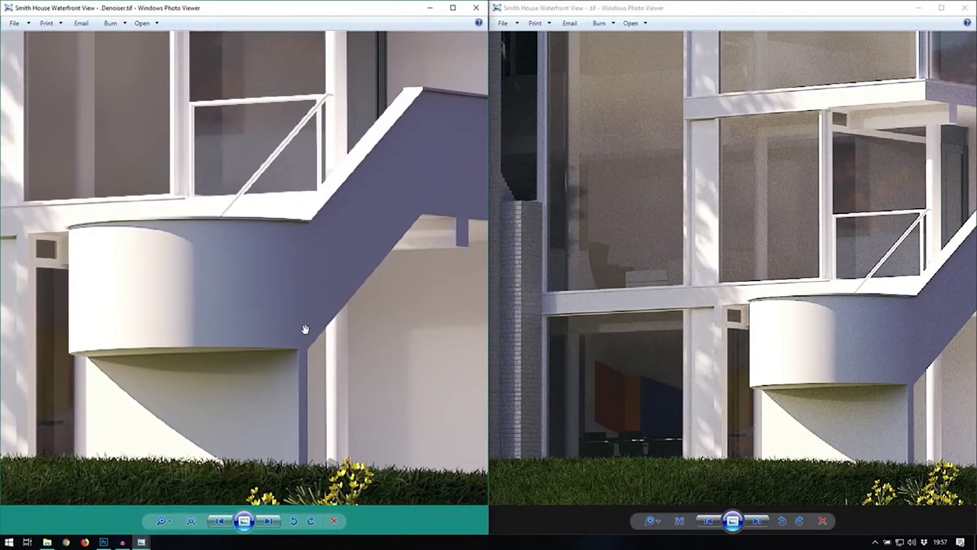
Zoom the main render onto the balcony and pan across to another flowerbed
click(831, 338)
scroll(763, 310, up, 3)
drag(763, 310, 705, 325)
scroll(703, 323, up, 3)
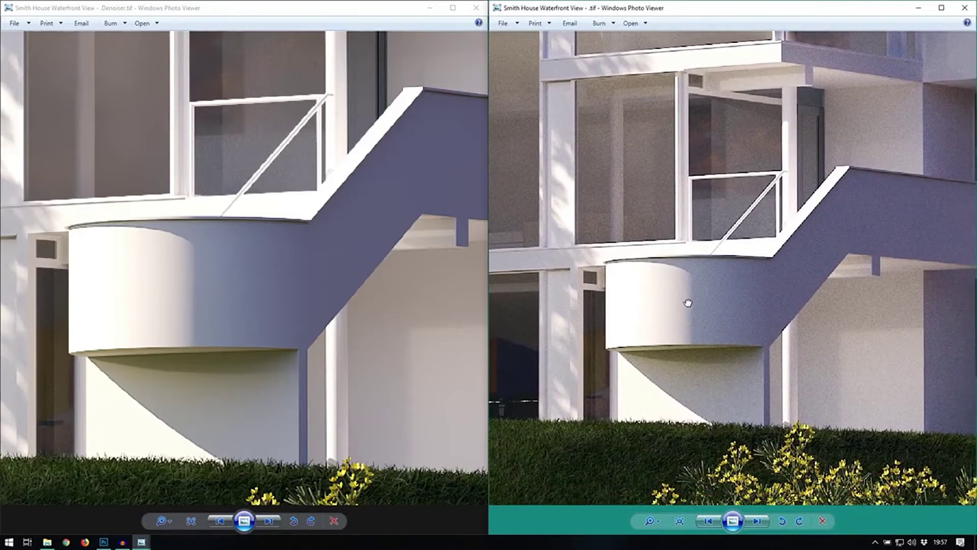
scroll(708, 293, up, 2)
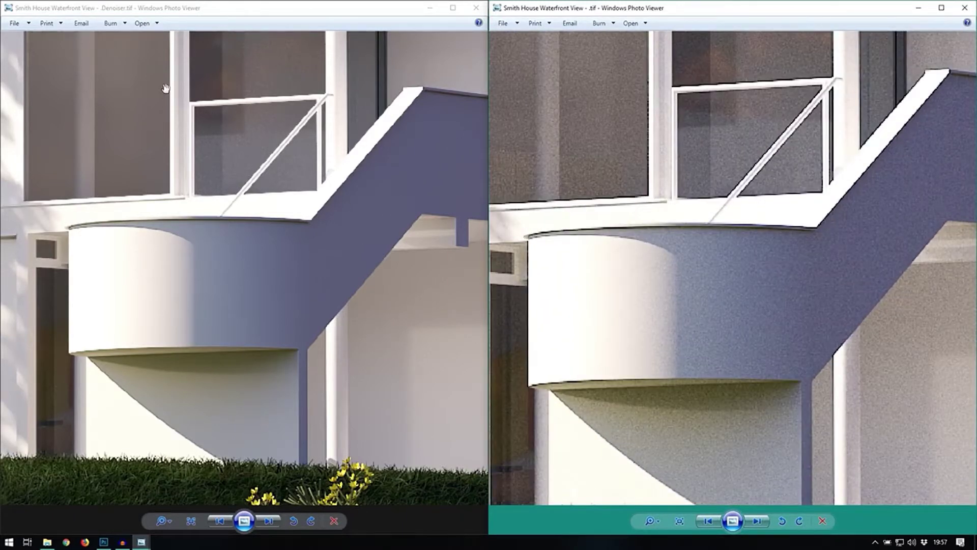
scroll(718, 259, down, 5)
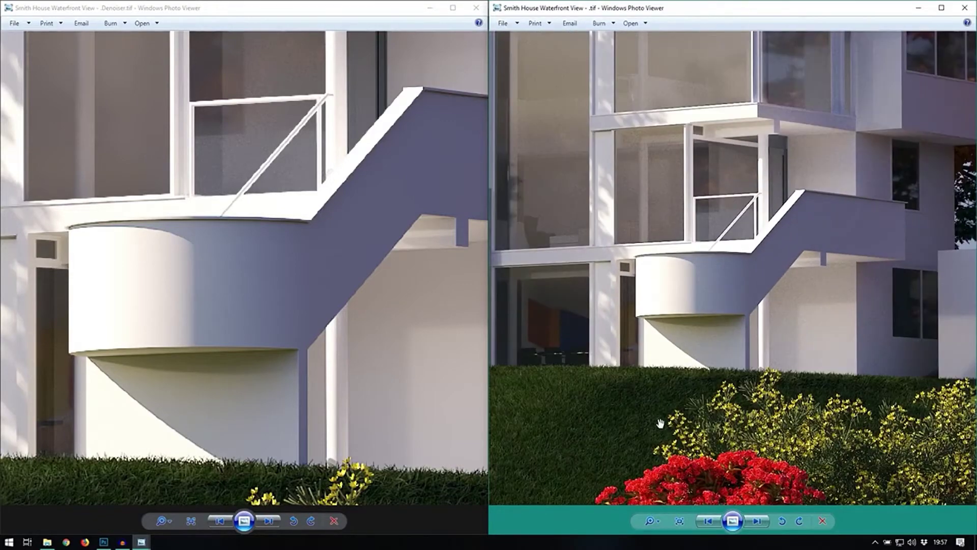
scroll(896, 176, up, 4)
drag(559, 274, 683, 290)
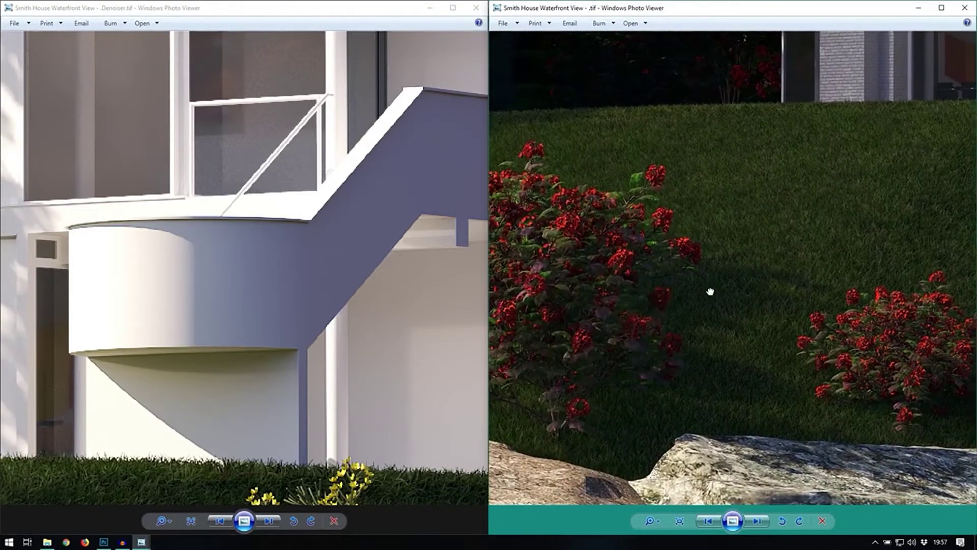
Pan the Denoiser view over the facade, window wall and lawn, then show the whole house front
drag(189, 366, 508, 192)
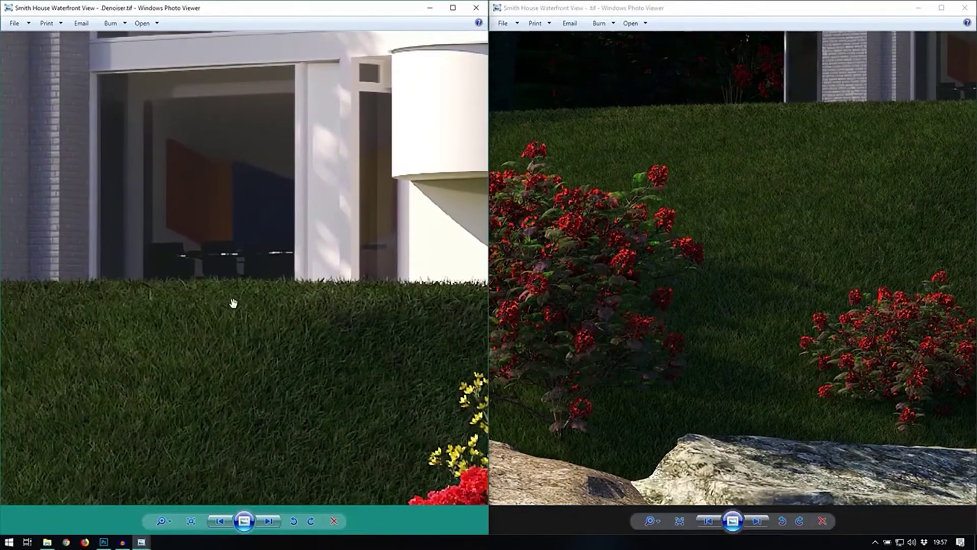
drag(233, 304, 283, 401)
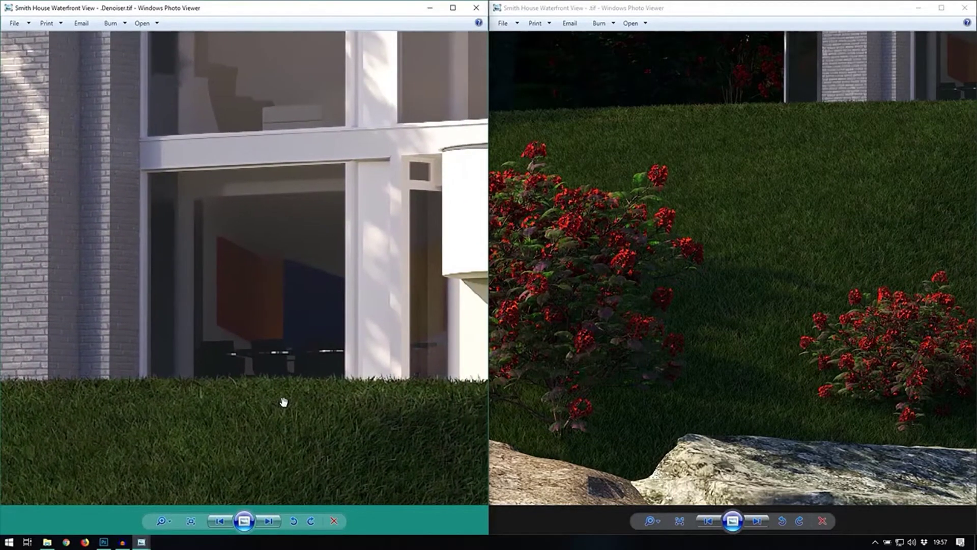
scroll(289, 353, down, 3)
scroll(289, 353, down, 1)
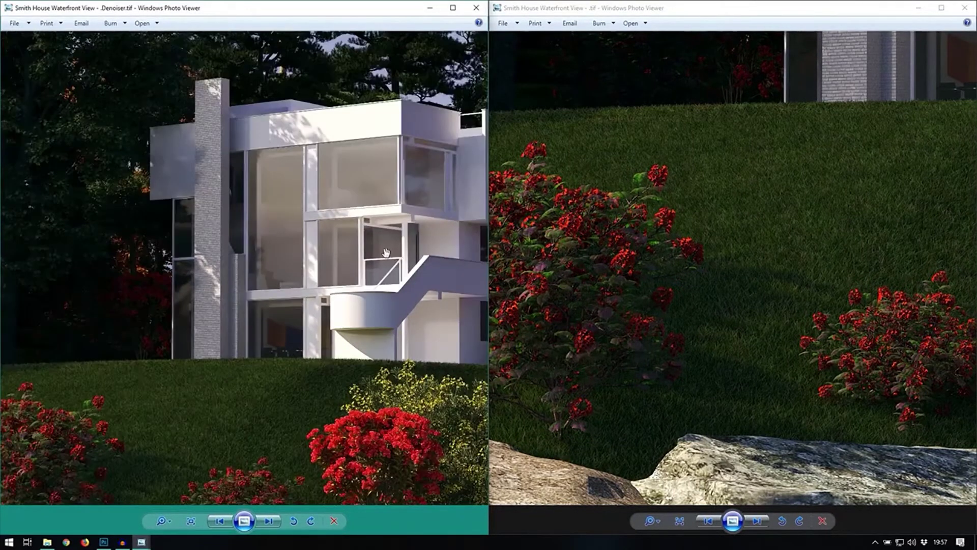
drag(386, 252, 316, 263)
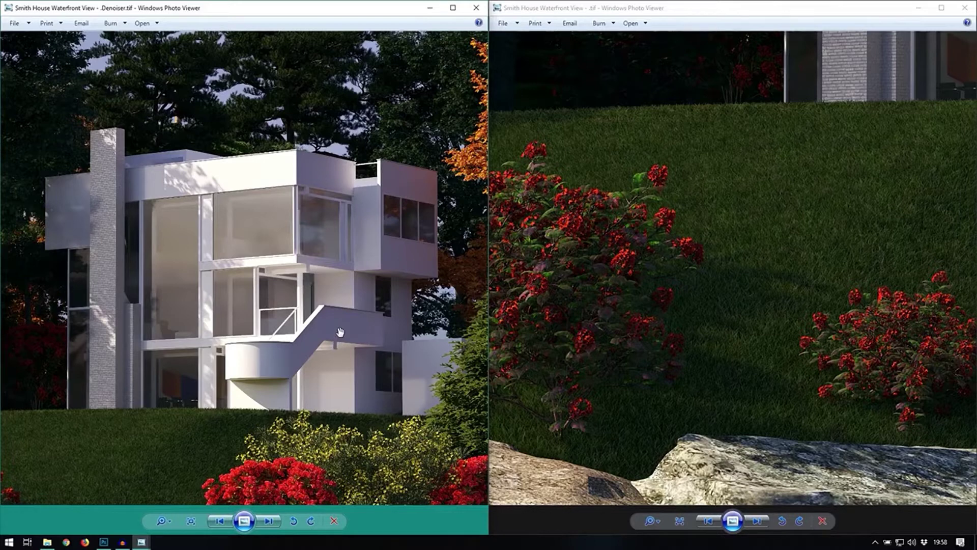
Pan the main render up to the house top, then close its viewer
click(801, 214)
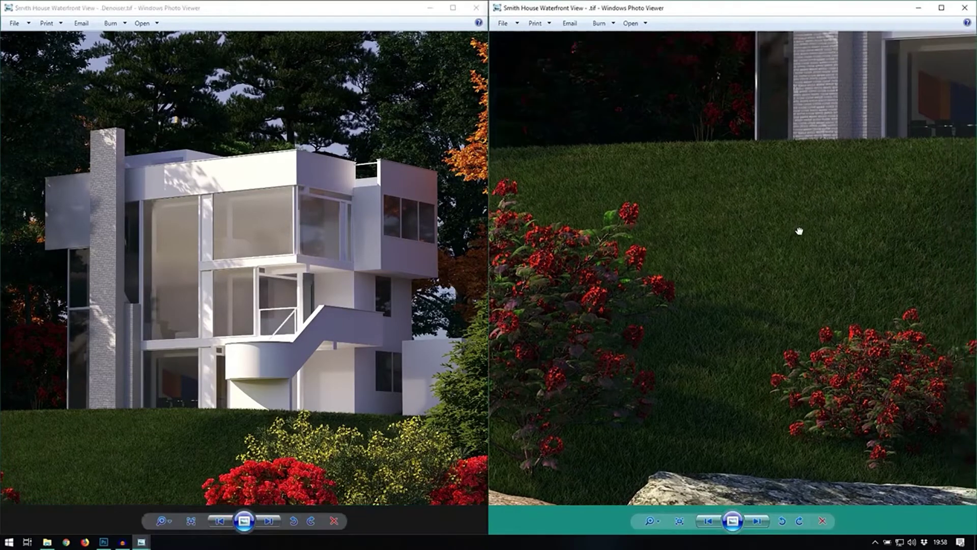
scroll(901, 188, down, 3)
drag(901, 188, 802, 365)
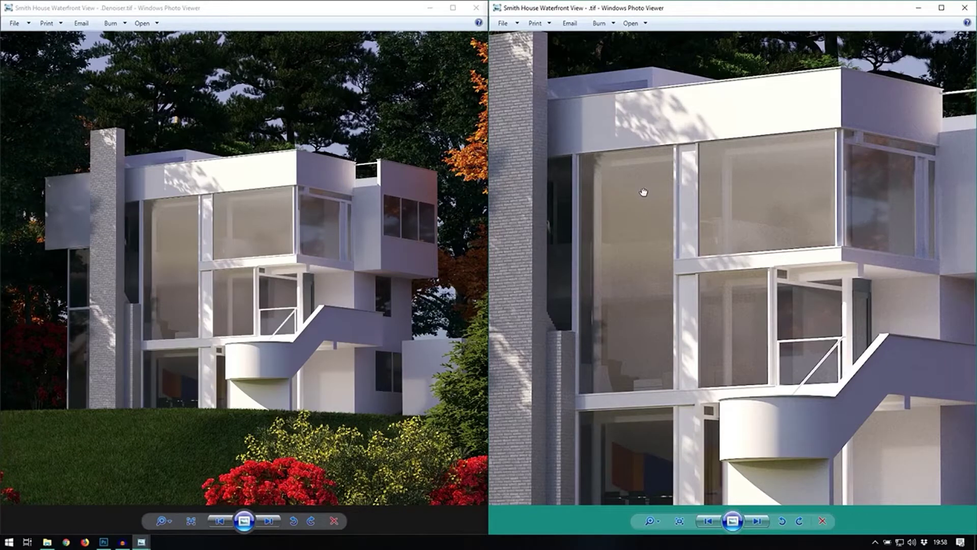
scroll(767, 228, down, 5)
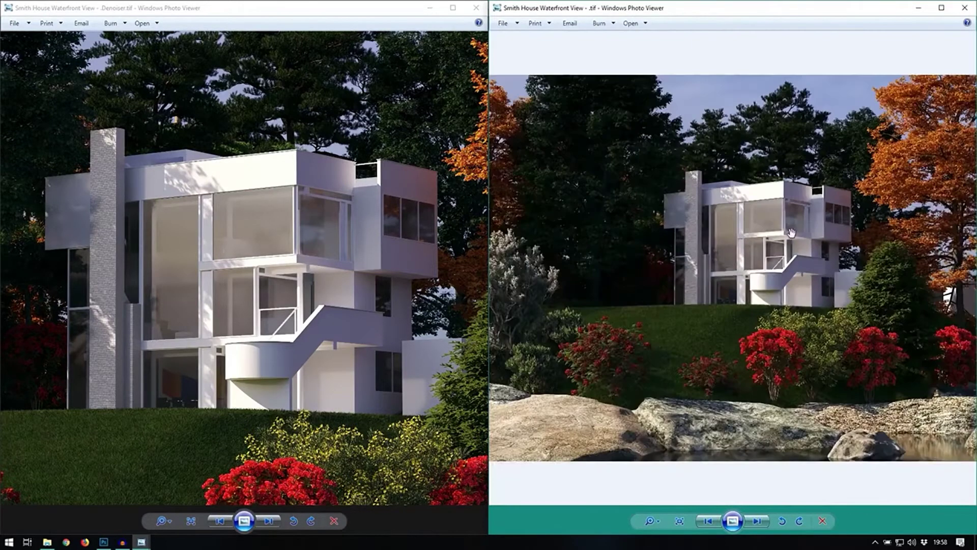
drag(747, 242, 765, 239)
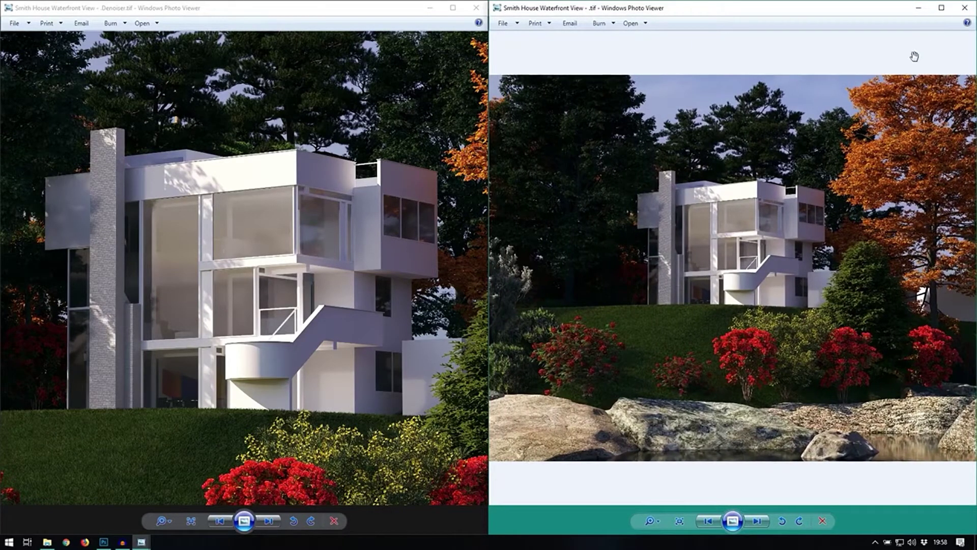
click(966, 7)
Close the Denoiser viewer and clear the file selection in the TIFF folder
click(476, 8)
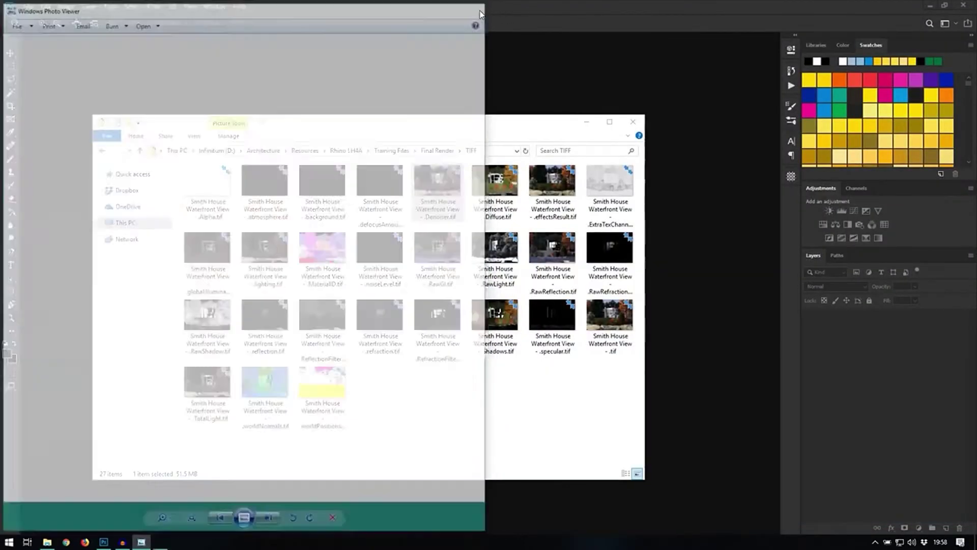
click(500, 400)
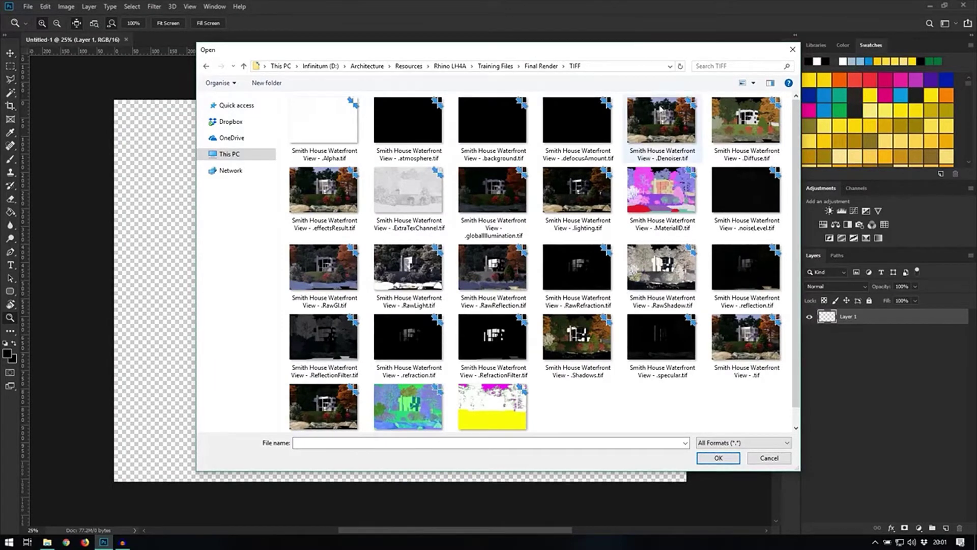
Select the Denoiser, Diffuse, ExtraTexChannel and MaterialID passes in the Open dialog
click(673, 132)
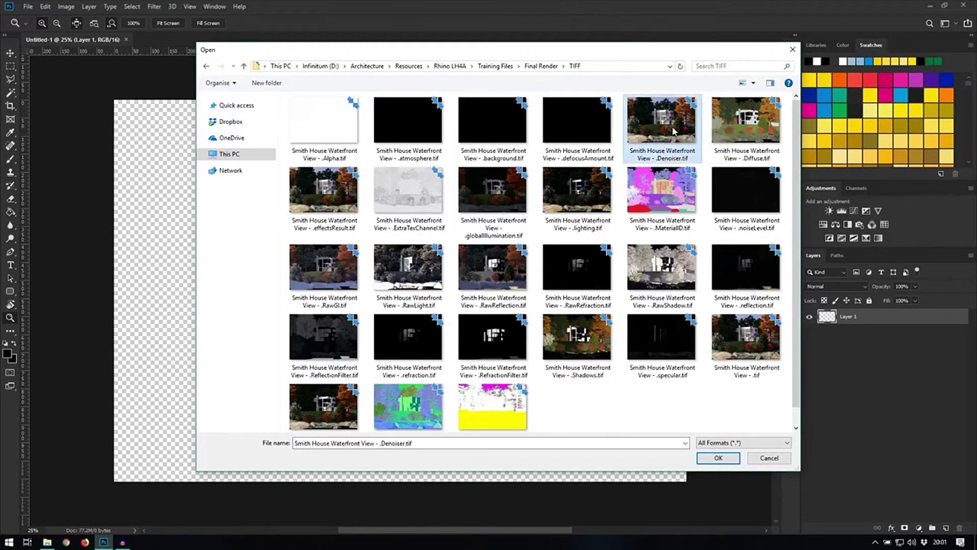
ctrl+click(758, 132)
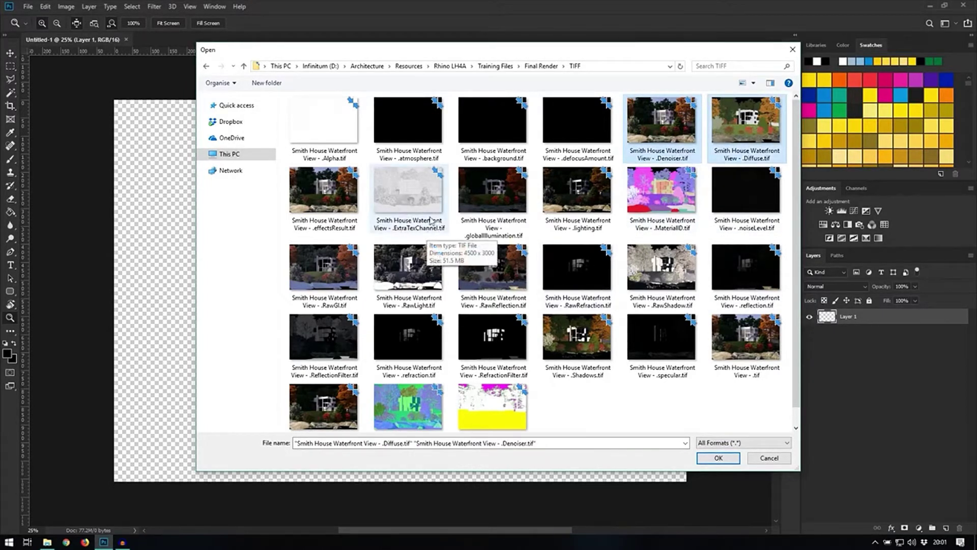
ctrl+click(428, 201)
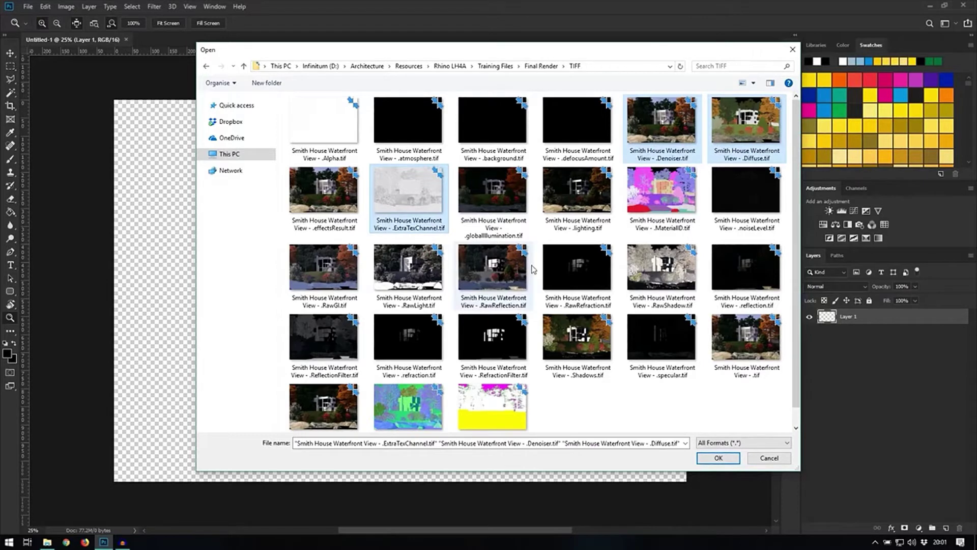
ctrl+click(667, 197)
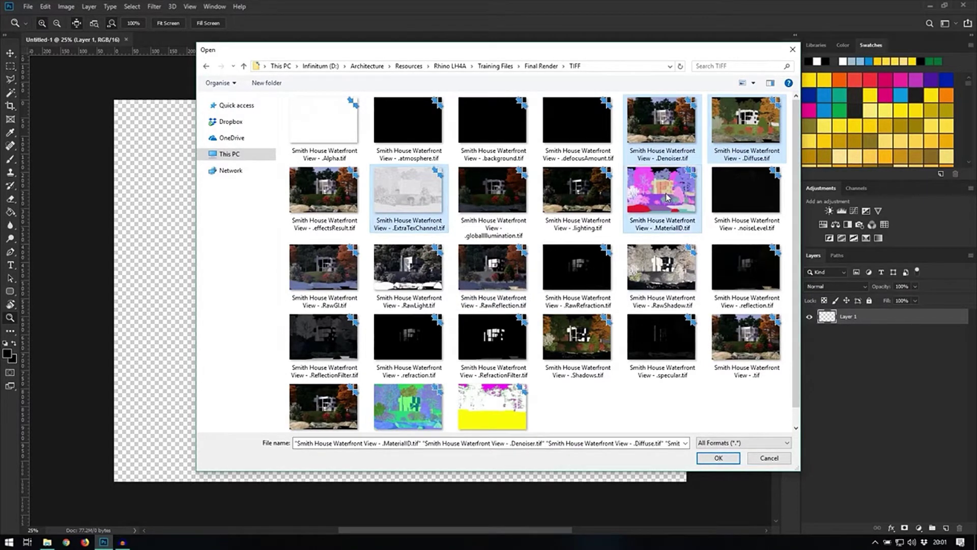
Add RawGI, RawLight, RawReflection, RawRefraction, RawShadow, ReflectionFilter, RefractionFilter and specular, and open them
ctrl+click(340, 268)
ctrl+click(420, 278)
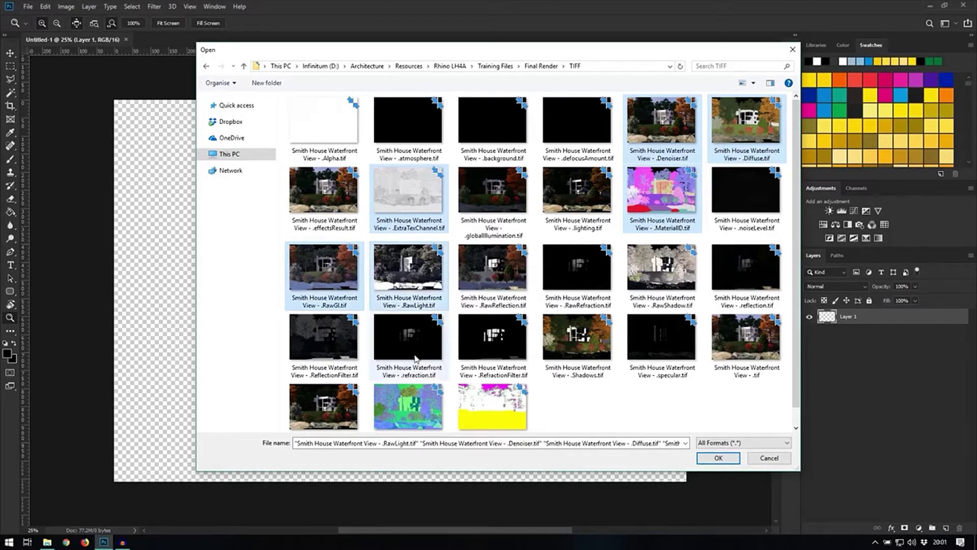
ctrl+click(496, 275)
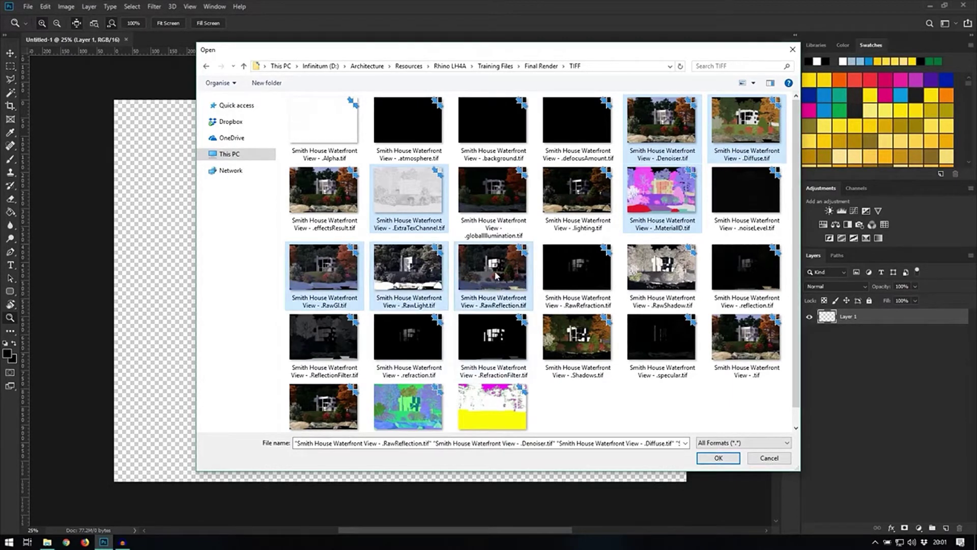
ctrl+click(583, 264)
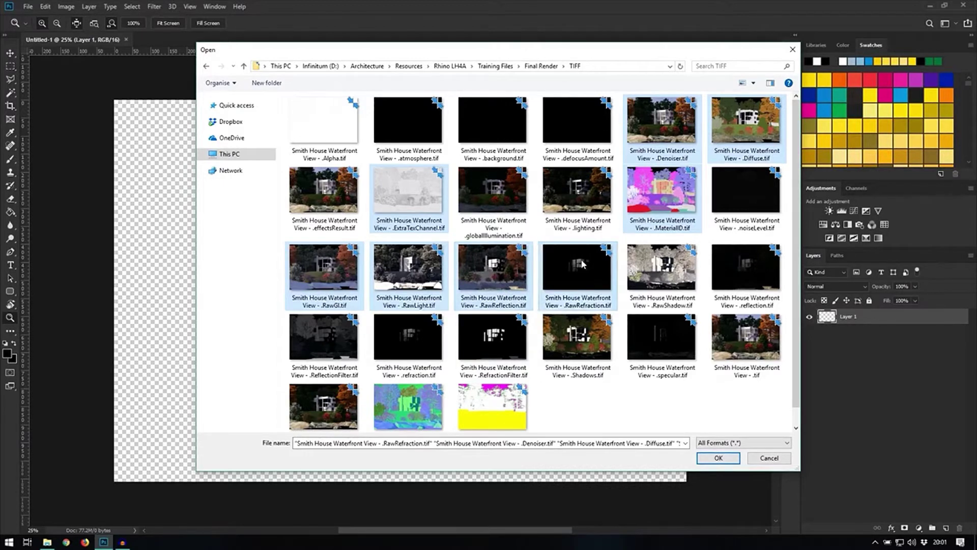
ctrl+click(676, 265)
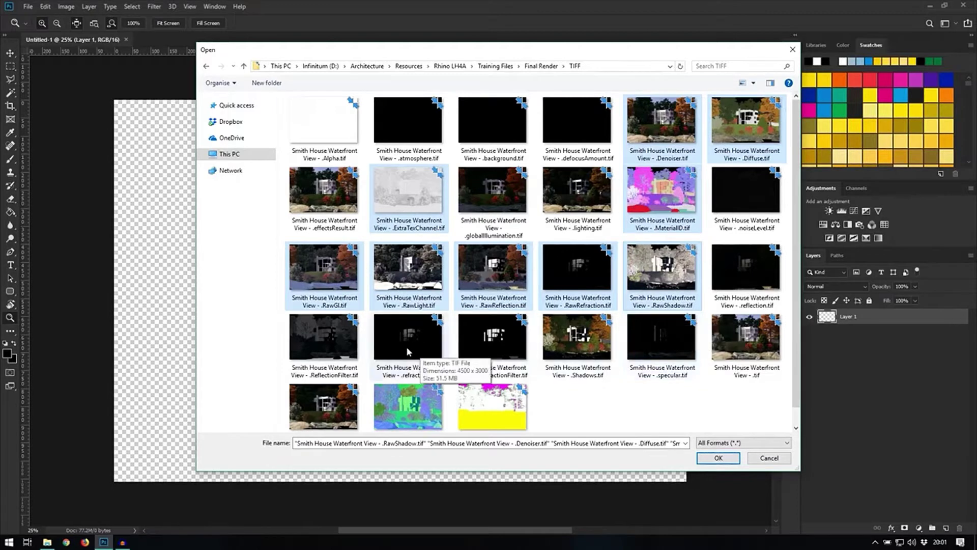
ctrl+click(337, 336)
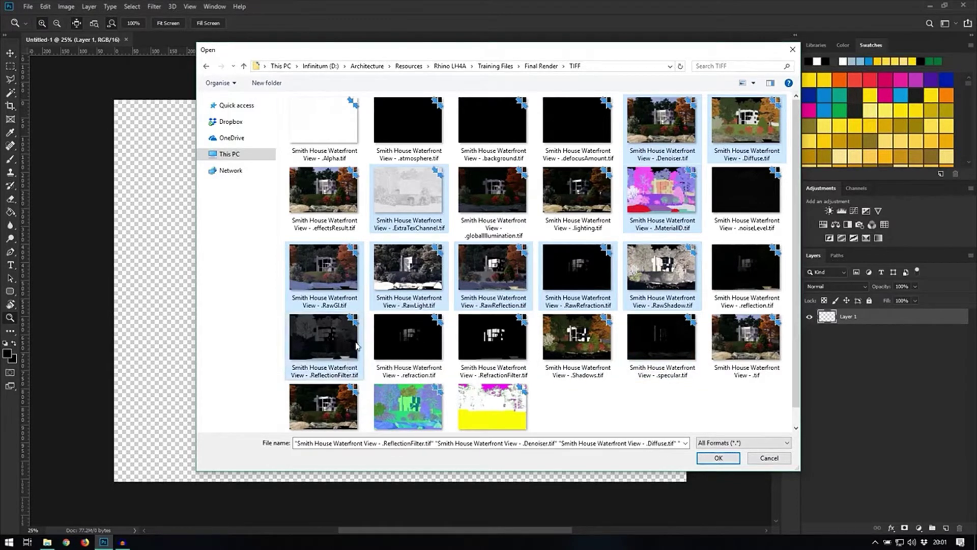
ctrl+click(497, 336)
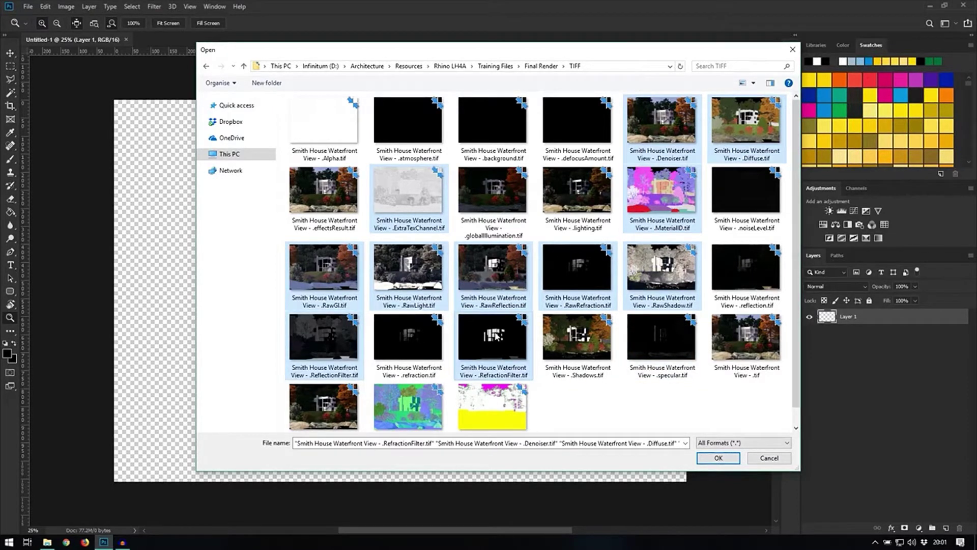
ctrl+click(661, 325)
scroll(661, 325, down, 1)
key(Return)
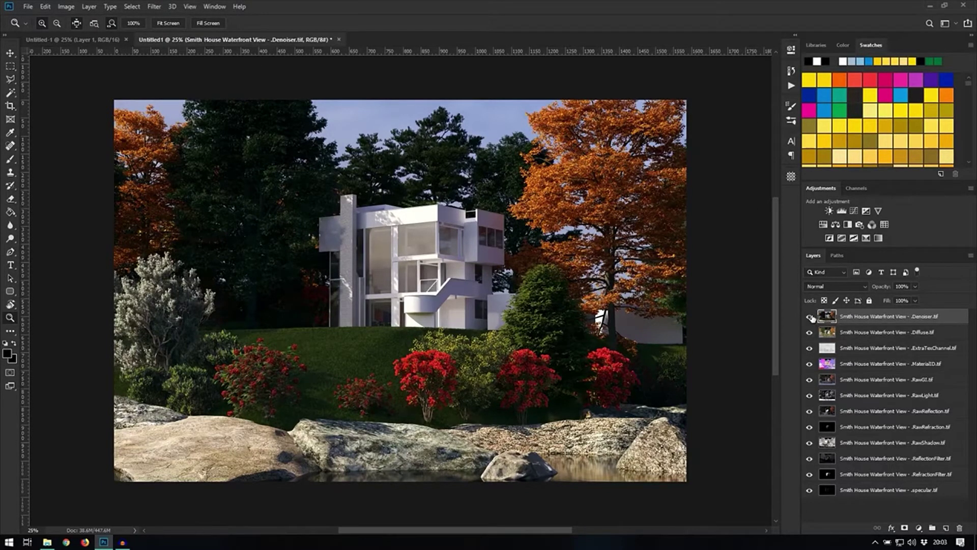
Hide all layers, move Denoiser to the bottom of the stack, and show only it
drag(809, 315, 816, 504)
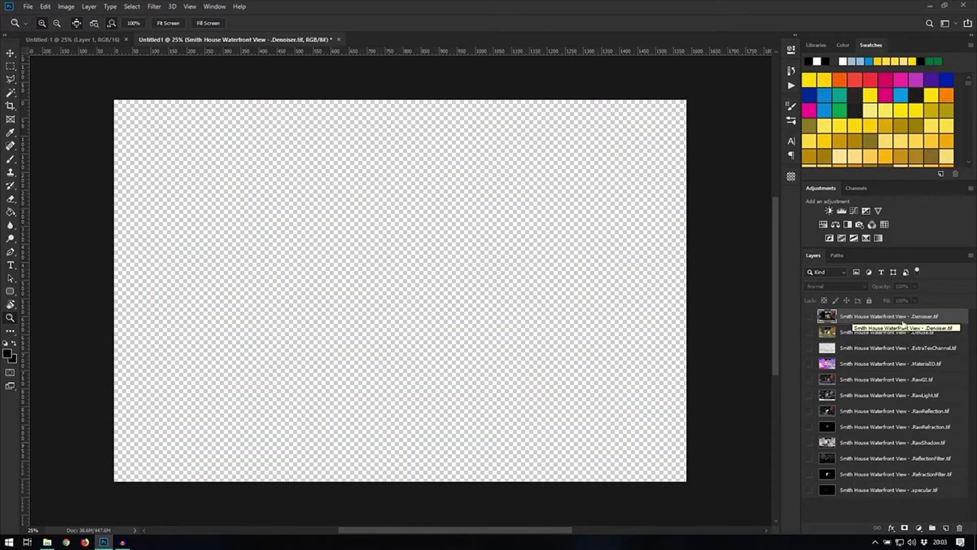
drag(857, 322, 881, 515)
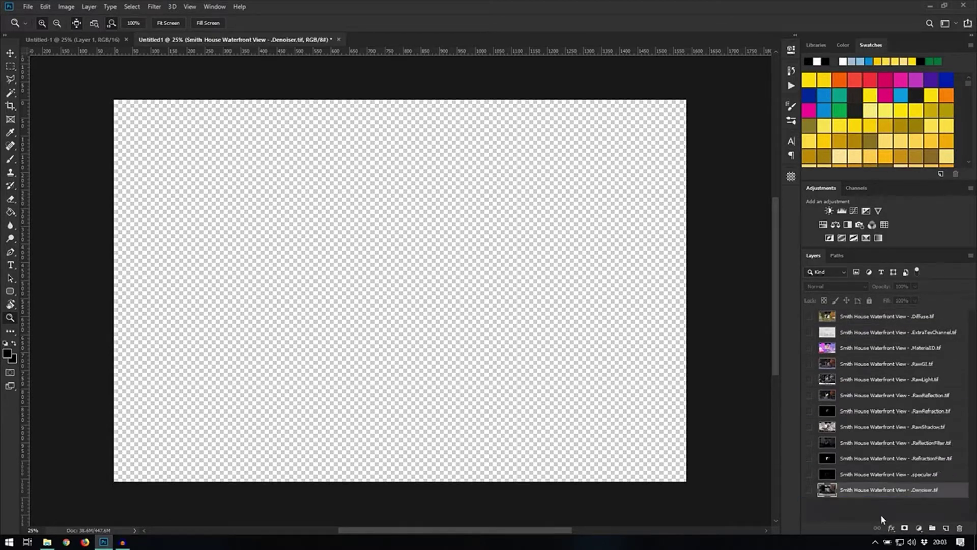
click(810, 491)
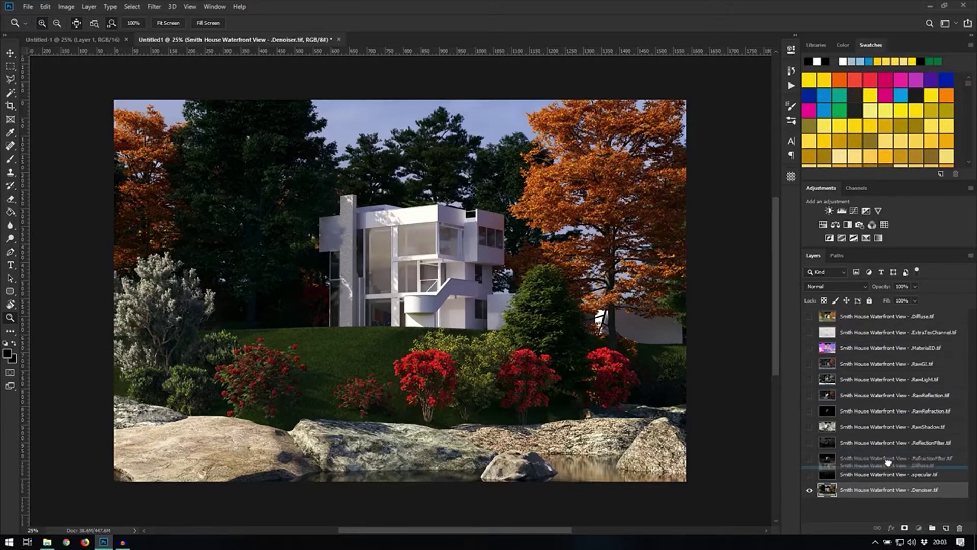
Show Diffuse above Denoiser in Overlay at 25% opacity, and close the empty Untitled-1
drag(899, 477, 899, 479)
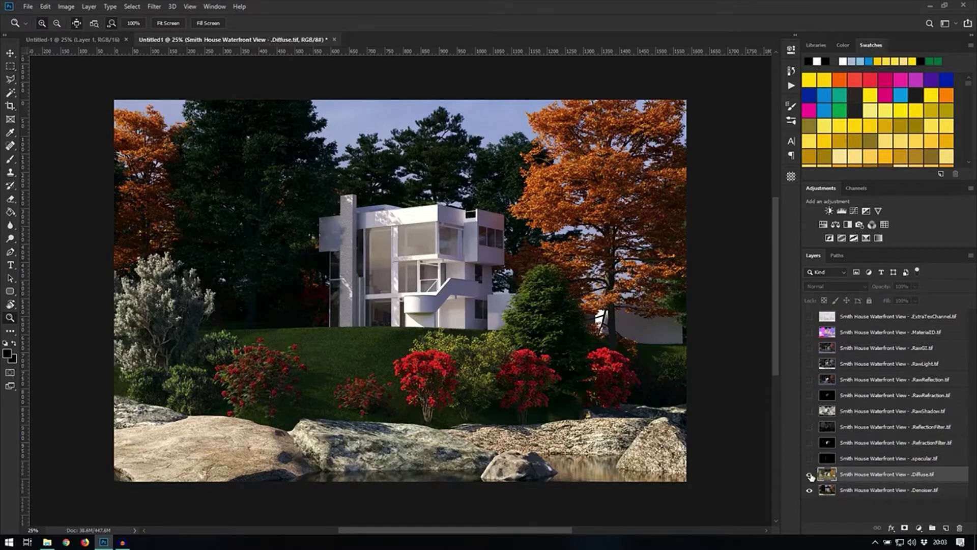
click(809, 474)
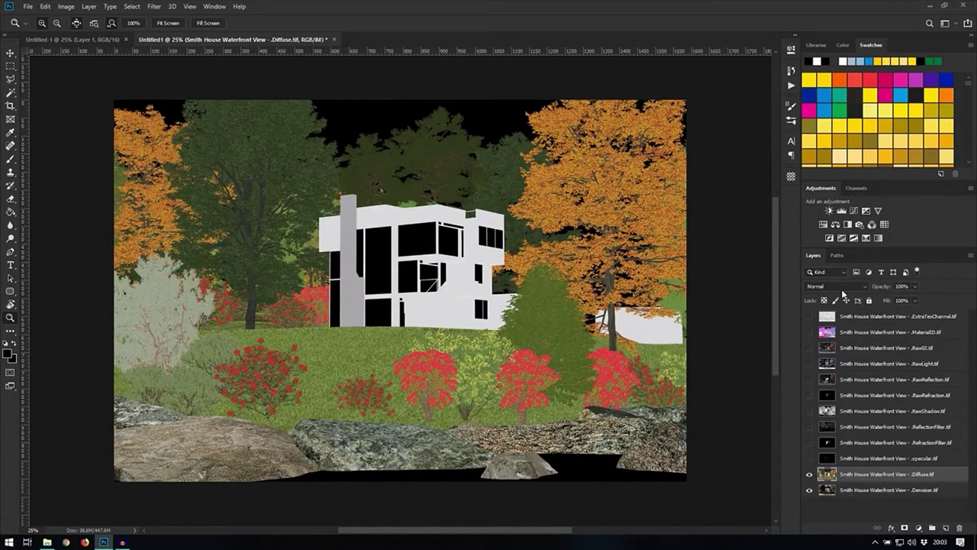
click(840, 287)
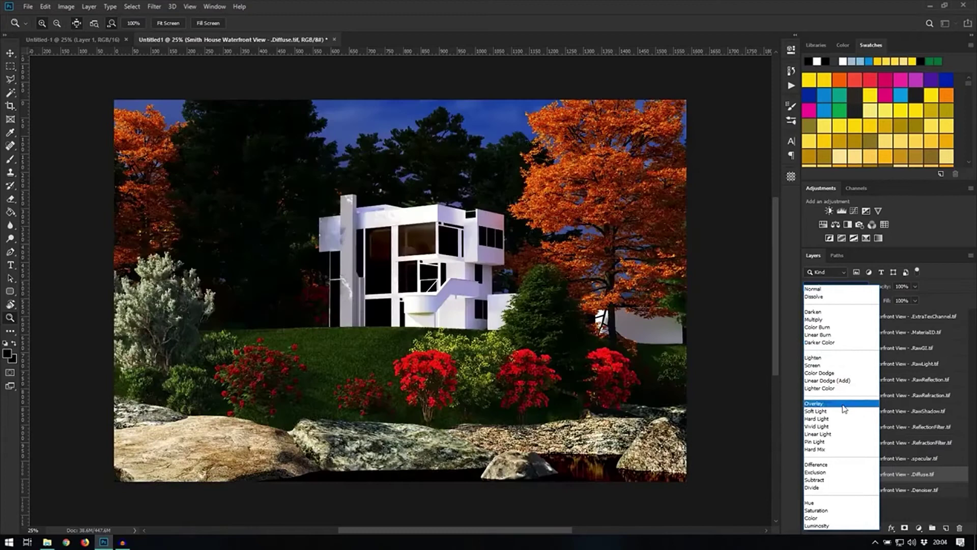
click(844, 403)
scroll(399, 293, up, 2)
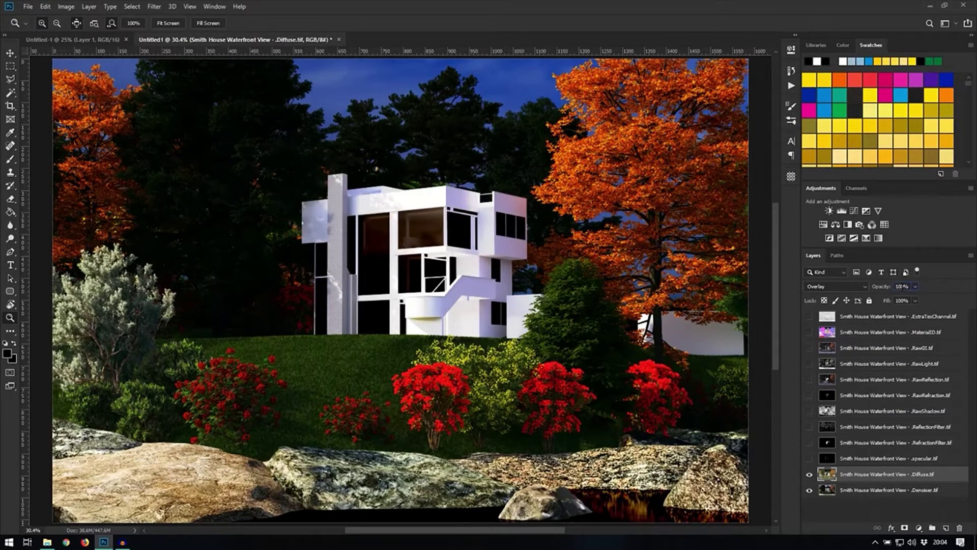
click(899, 286)
text(25)
key(Return)
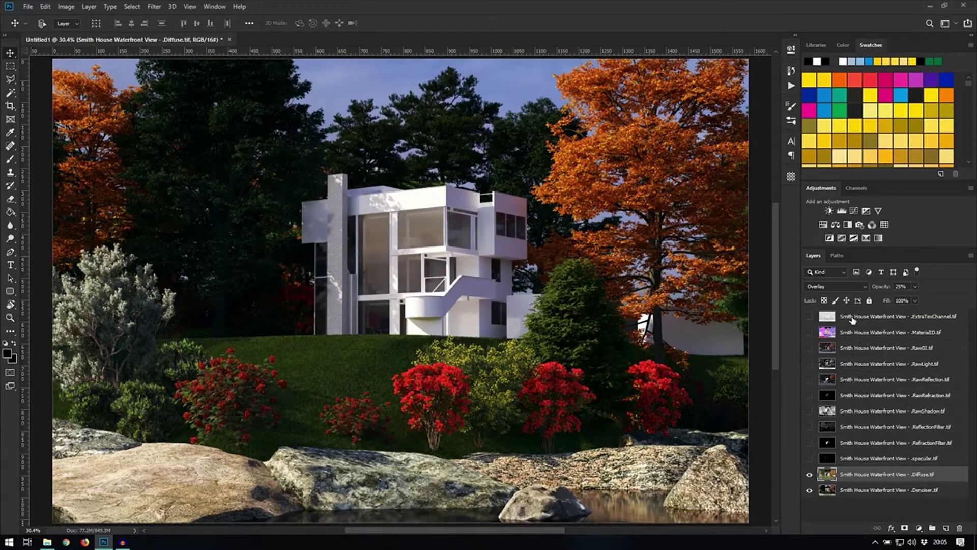
click(823, 317)
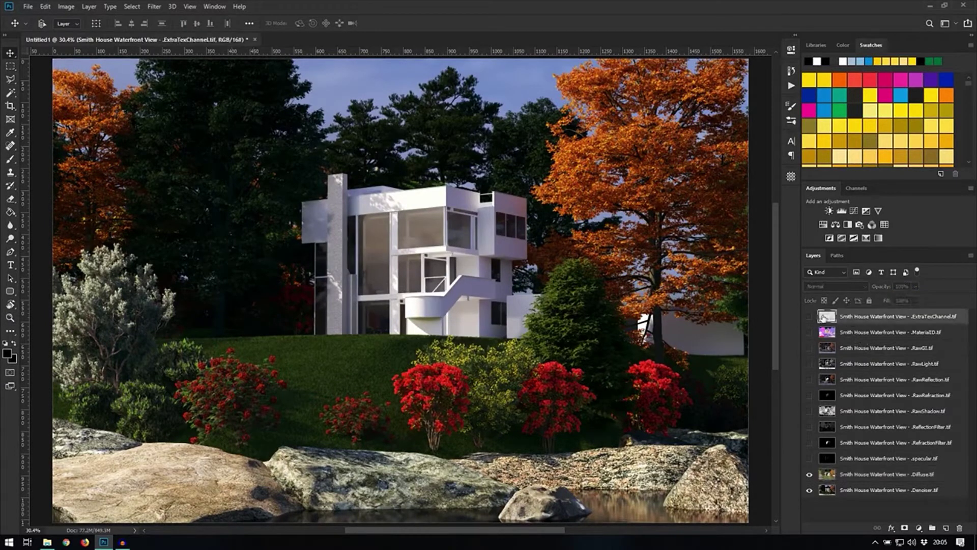
Show ExtraTexChannel, move it above Diffuse, and blend it with Multiply
click(809, 316)
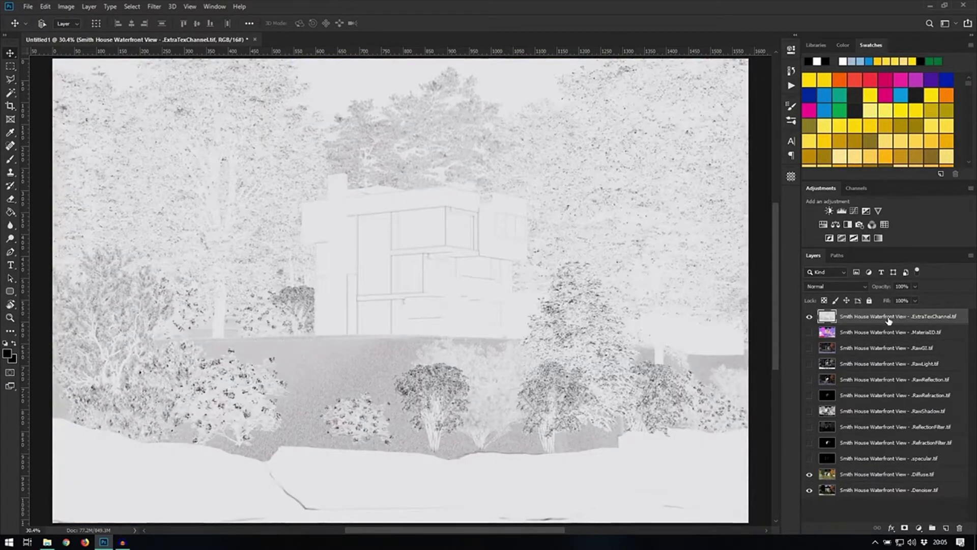
drag(875, 319, 853, 459)
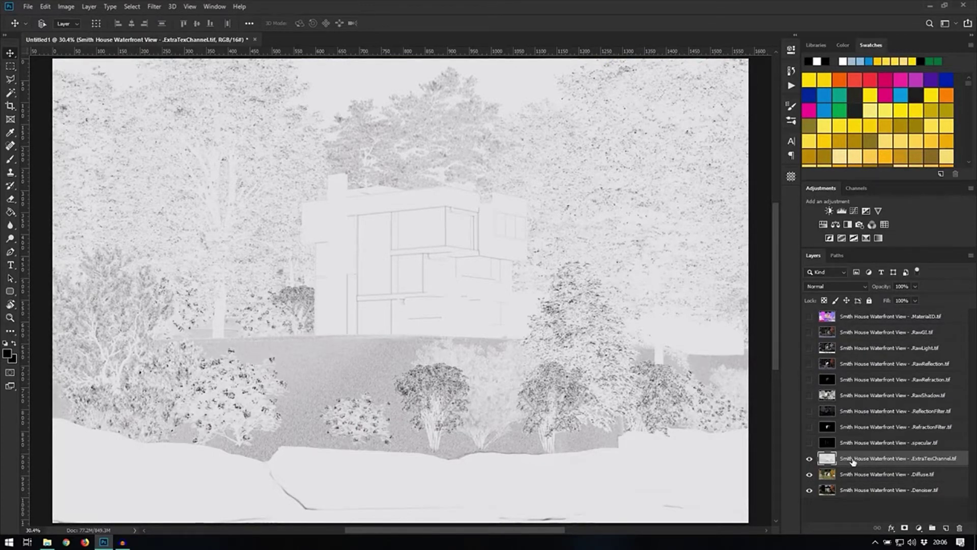
click(835, 287)
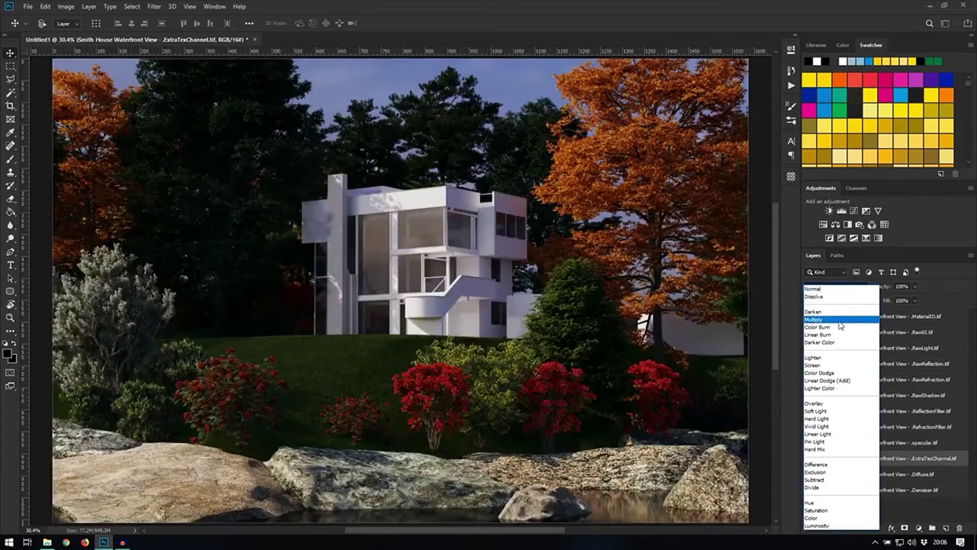
click(840, 321)
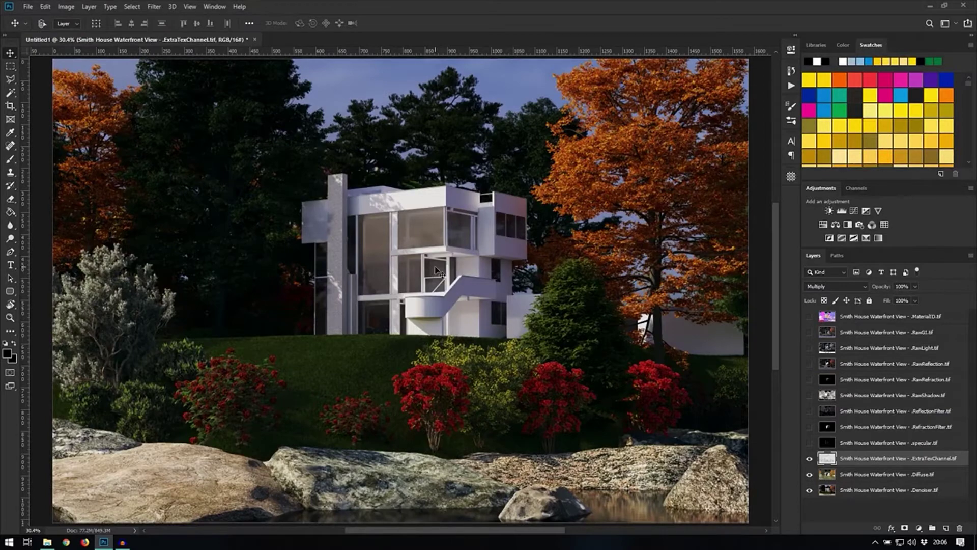
Compare ExtraTexChannel on and off zoomed into the facade, fit on screen, and set 50% opacity
key(z)
drag(451, 276, 472, 253)
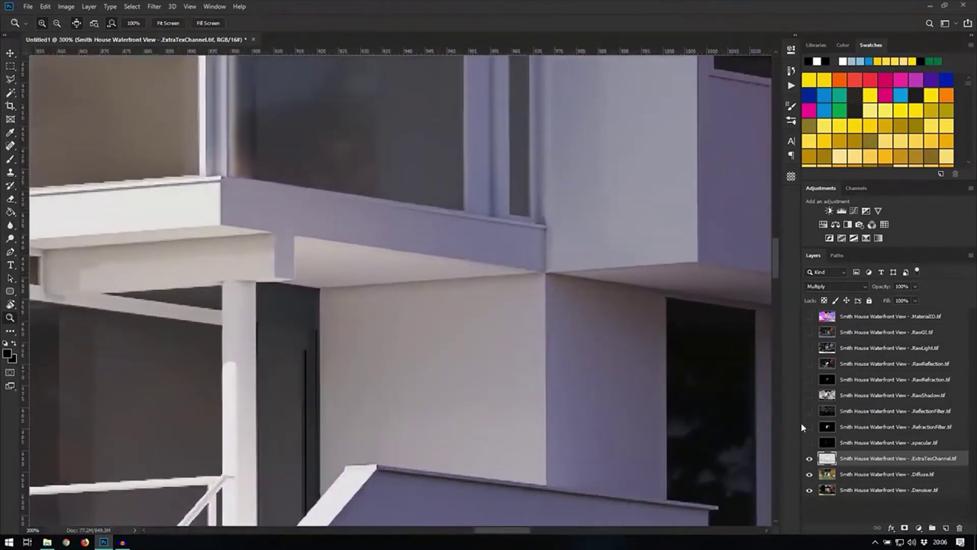
click(810, 459)
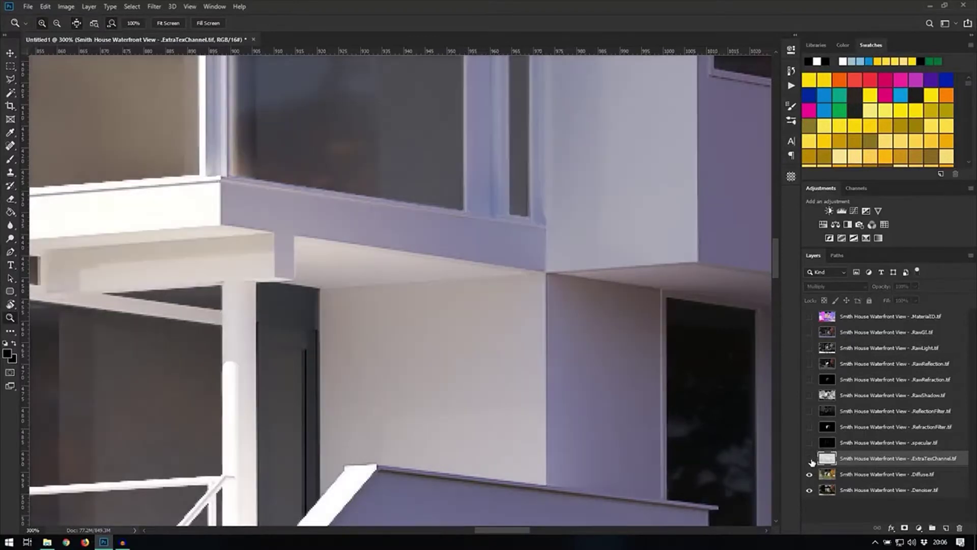
click(810, 460)
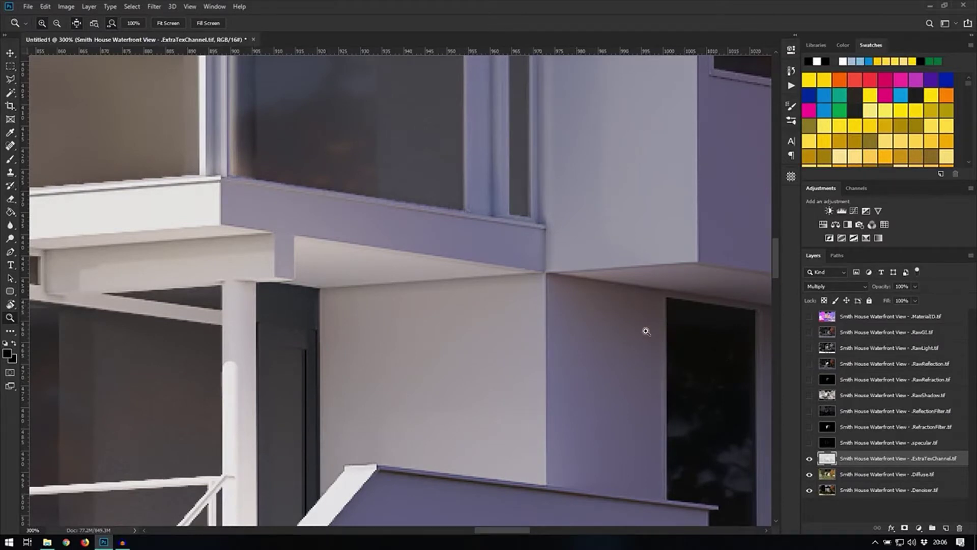
click(809, 459)
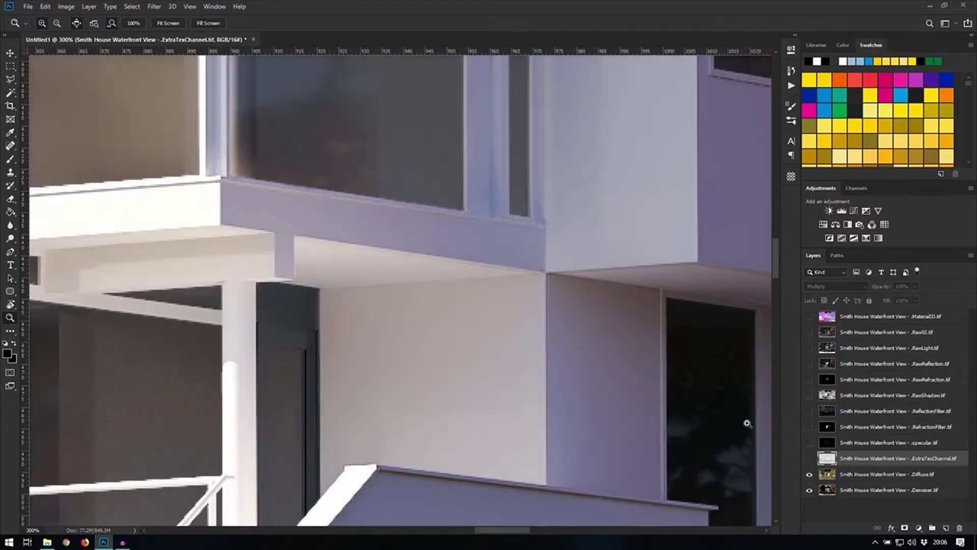
right_click(549, 318)
click(565, 324)
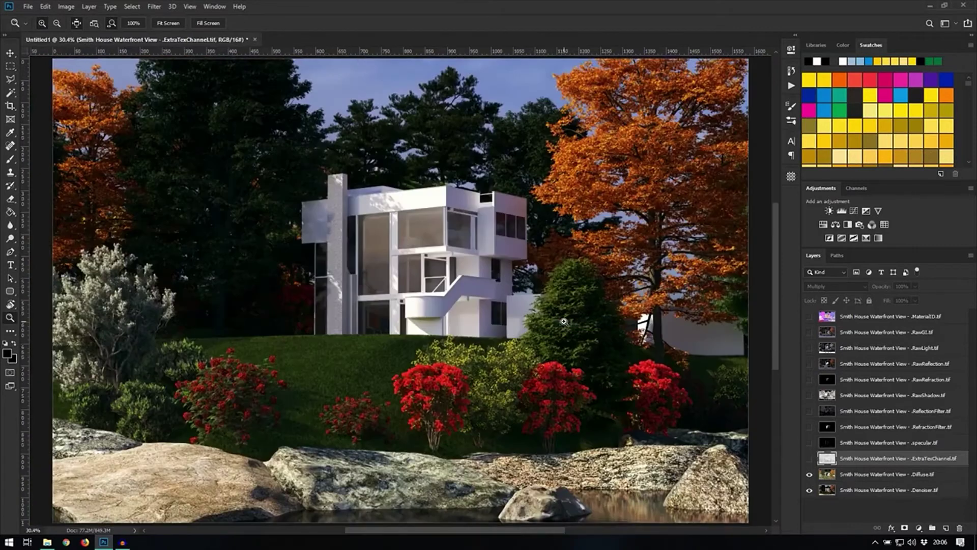
click(809, 458)
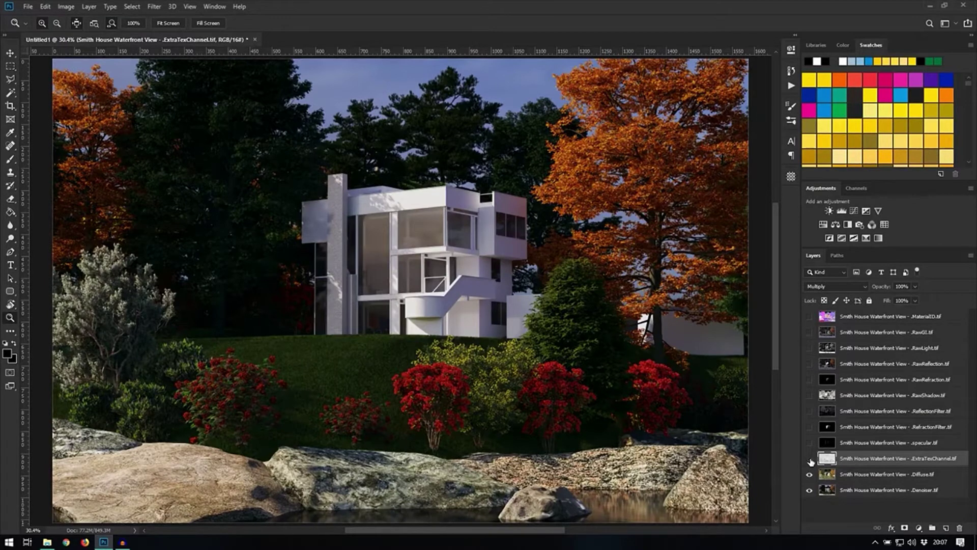
click(809, 458)
click(809, 459)
key(5)
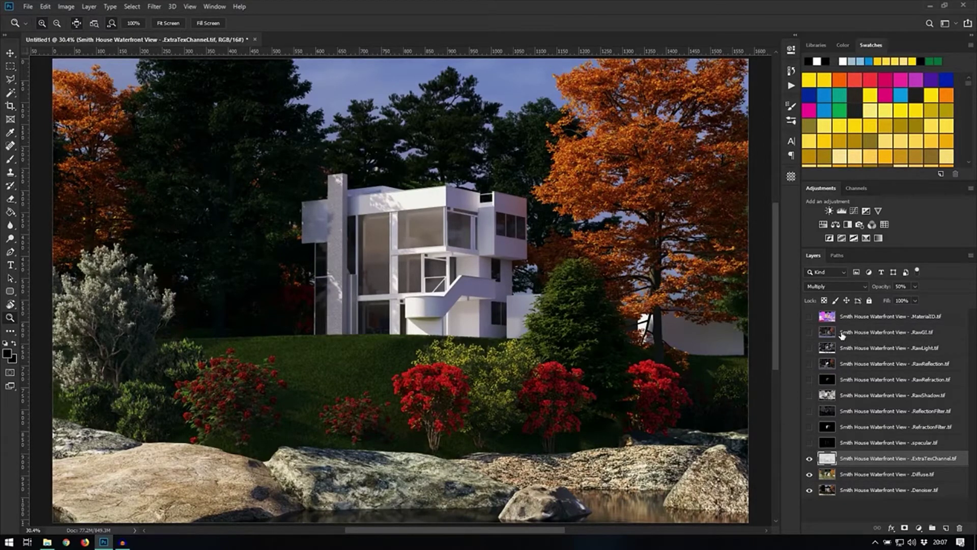
Show RawGI, move it above ExtraTexChannel, and blend it with Screen
click(809, 332)
drag(839, 332, 865, 450)
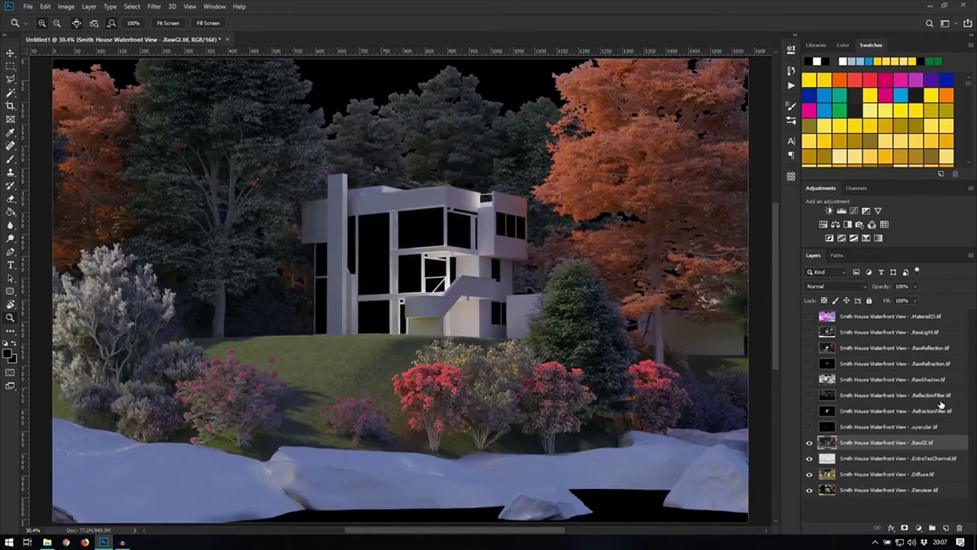
click(830, 286)
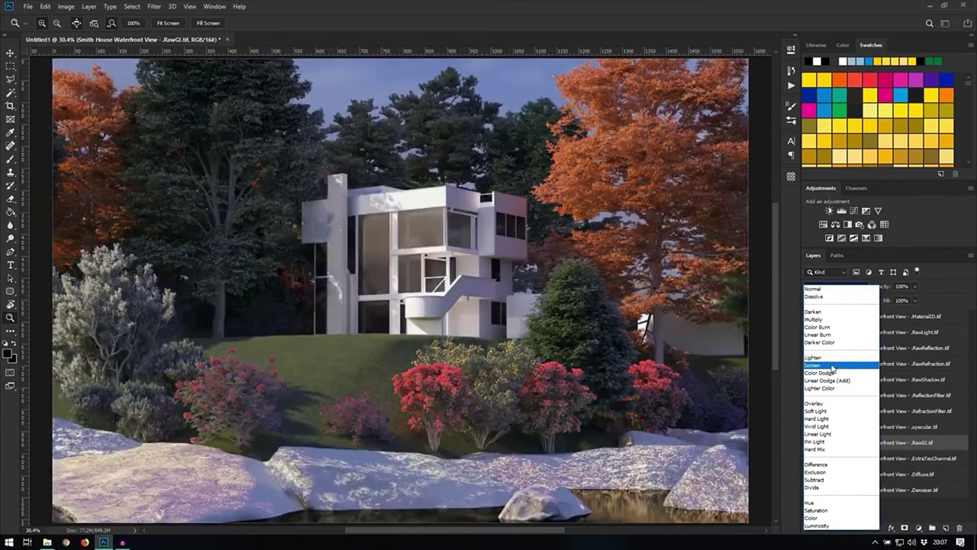
click(831, 365)
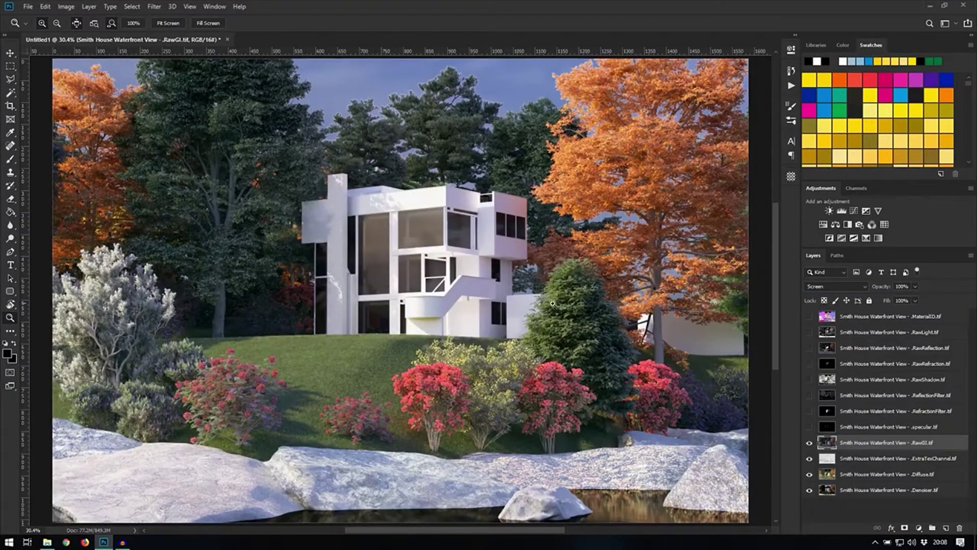
Compare the composite with RawGI off and on, then add an Exposure adjustment layer
click(809, 442)
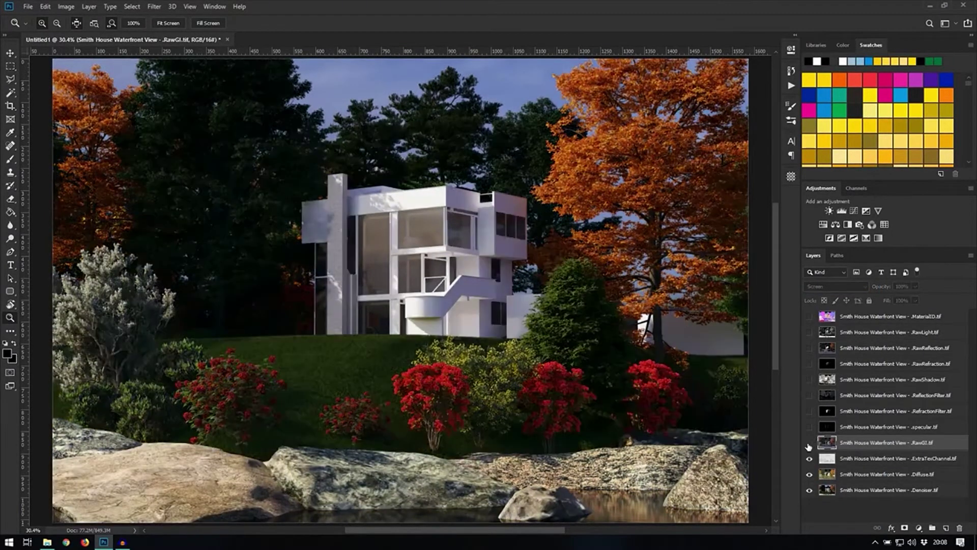
click(809, 443)
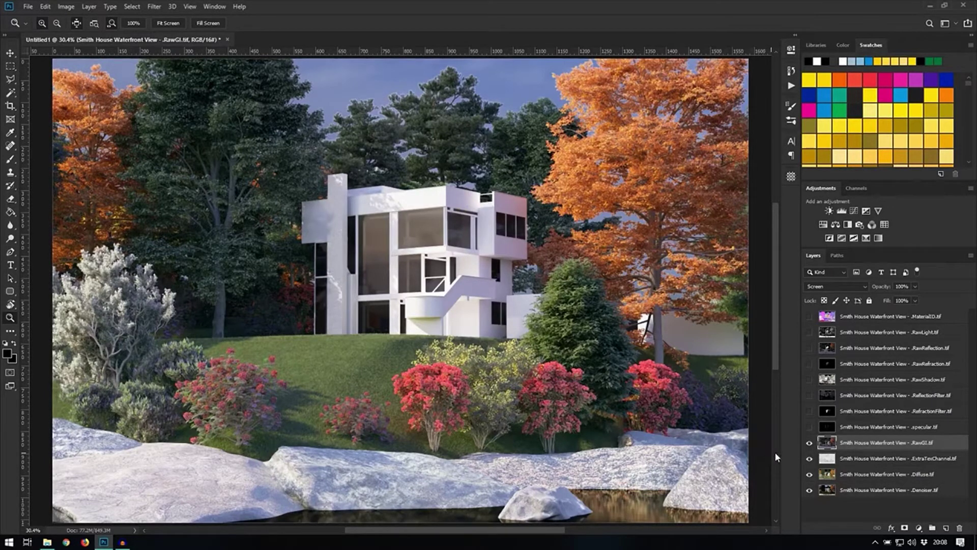
click(865, 210)
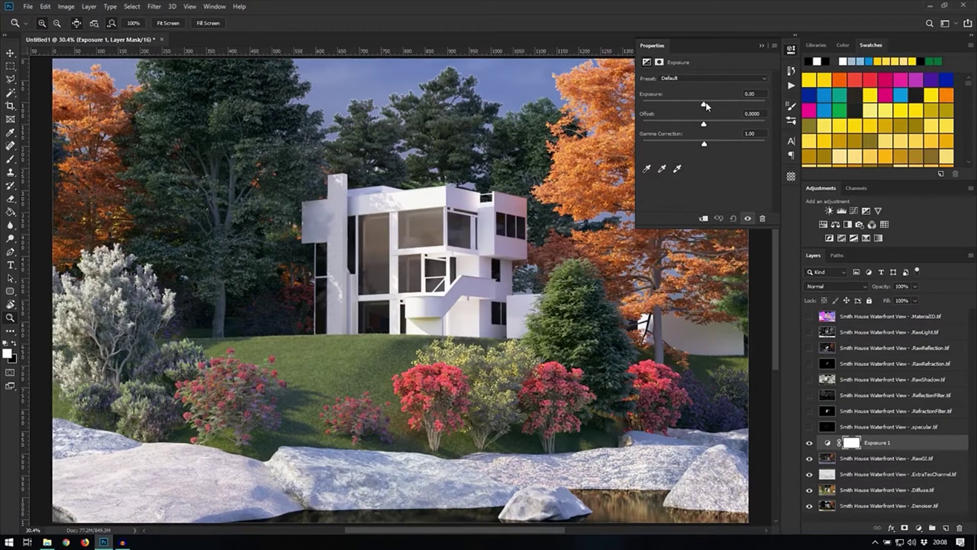
Set Exposure 1 to -1.72 exposure and 1.31 gamma correction
drag(705, 106, 690, 106)
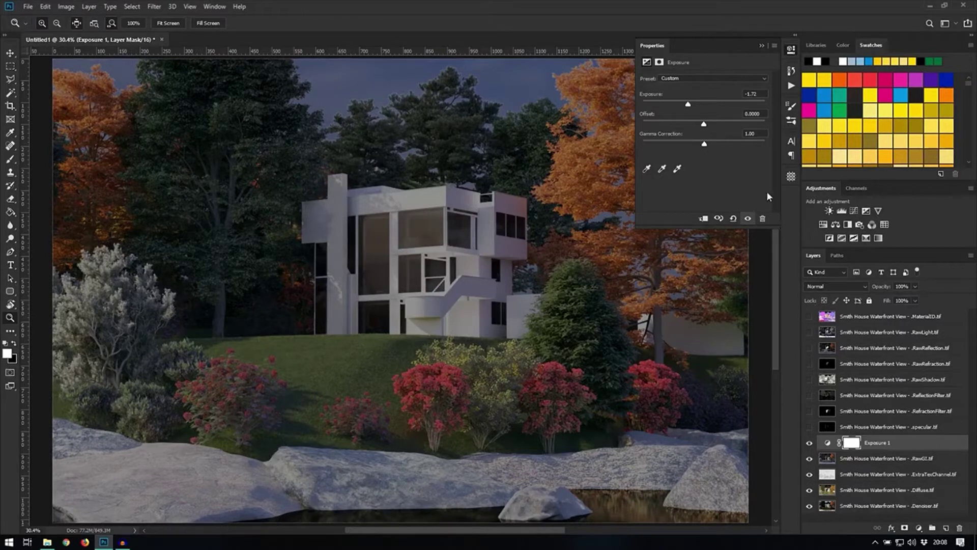
drag(706, 147, 694, 146)
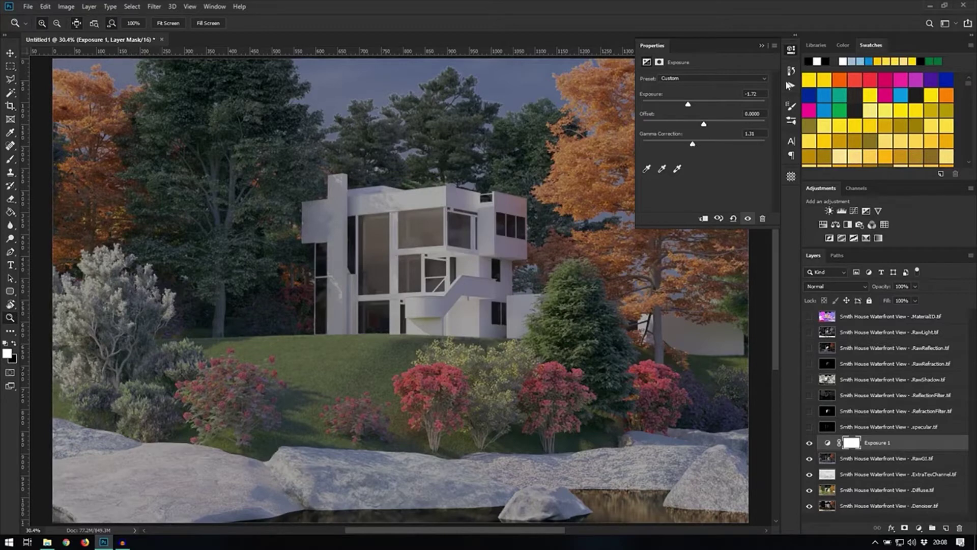
click(791, 51)
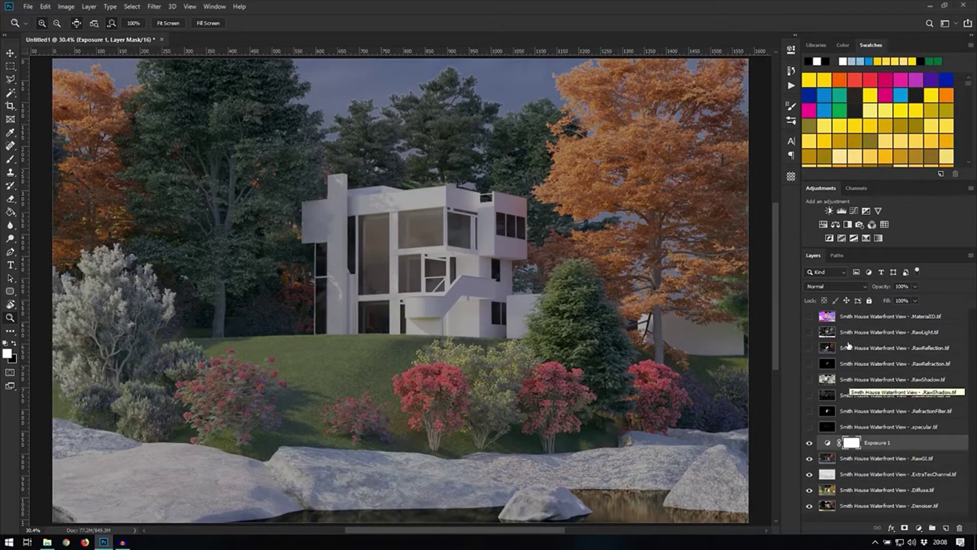
Show the MaterialID pass and Magic Wand-select the rock ID colours, including both lavender areas
click(809, 315)
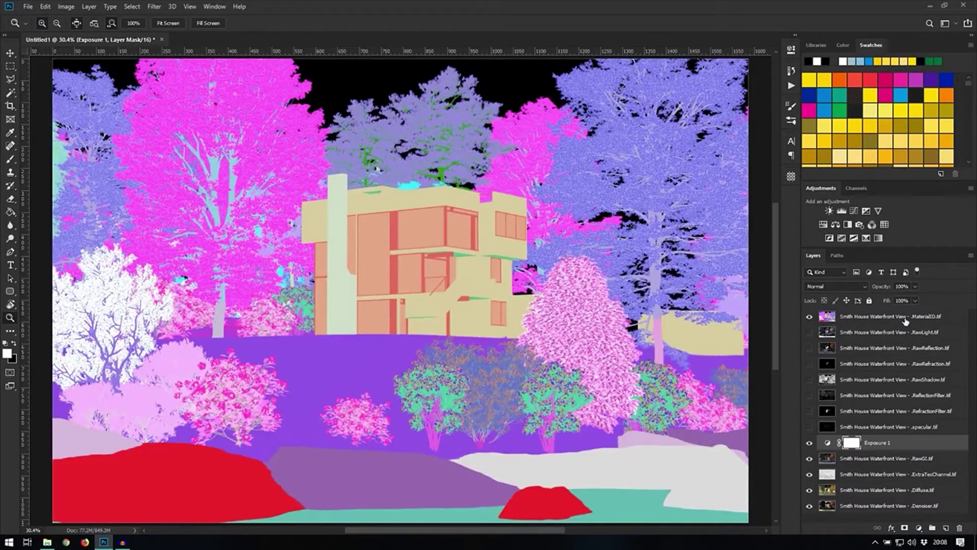
click(915, 320)
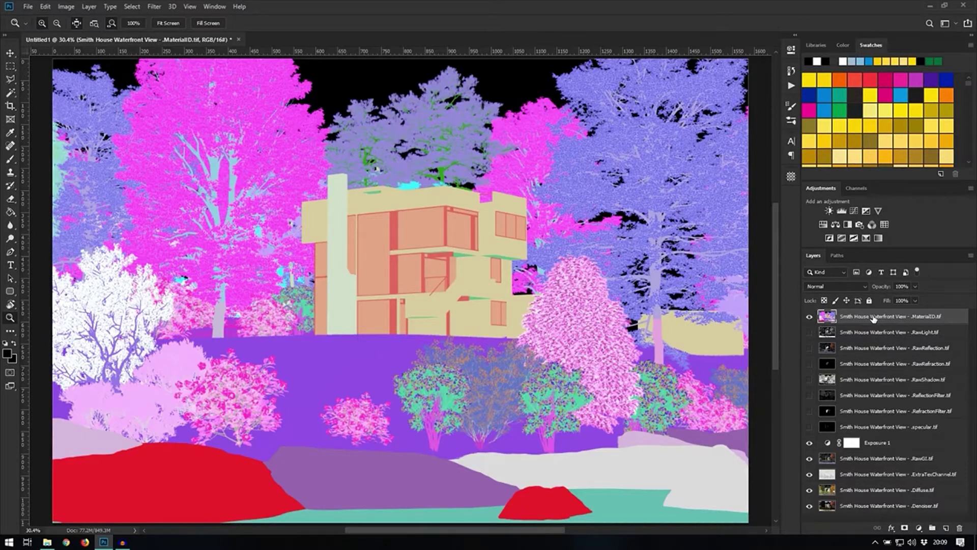
key(w)
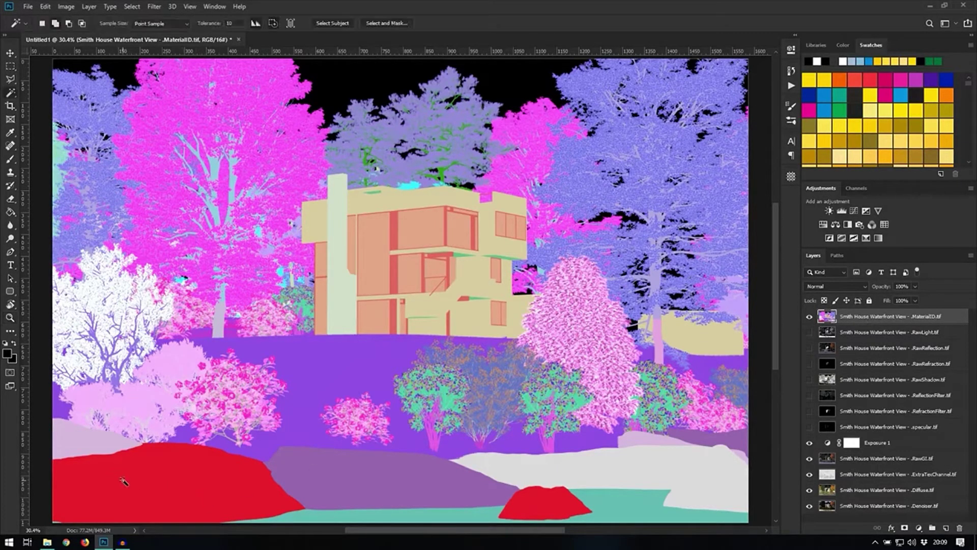
click(131, 485)
shift+click(355, 485)
shift+click(556, 497)
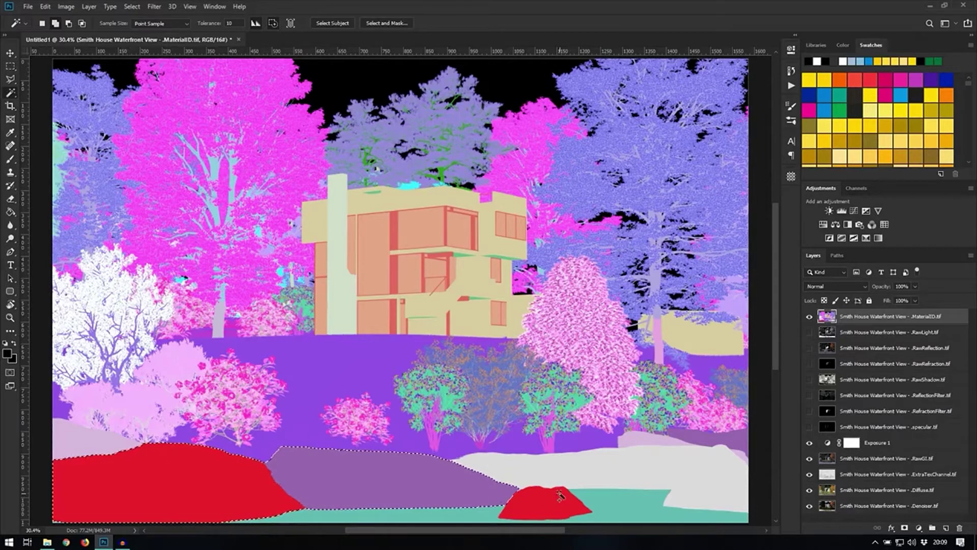
shift+click(573, 478)
shift+click(97, 447)
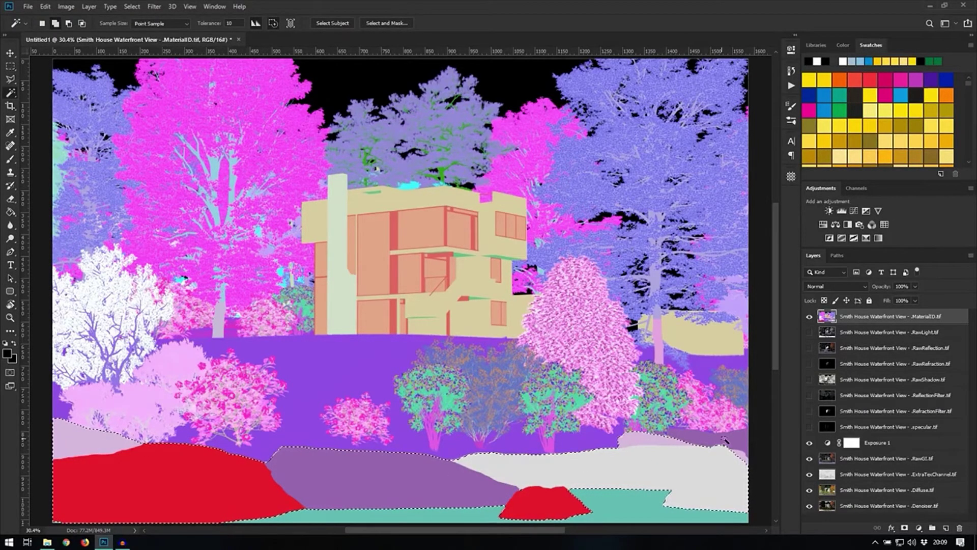
shift+click(736, 442)
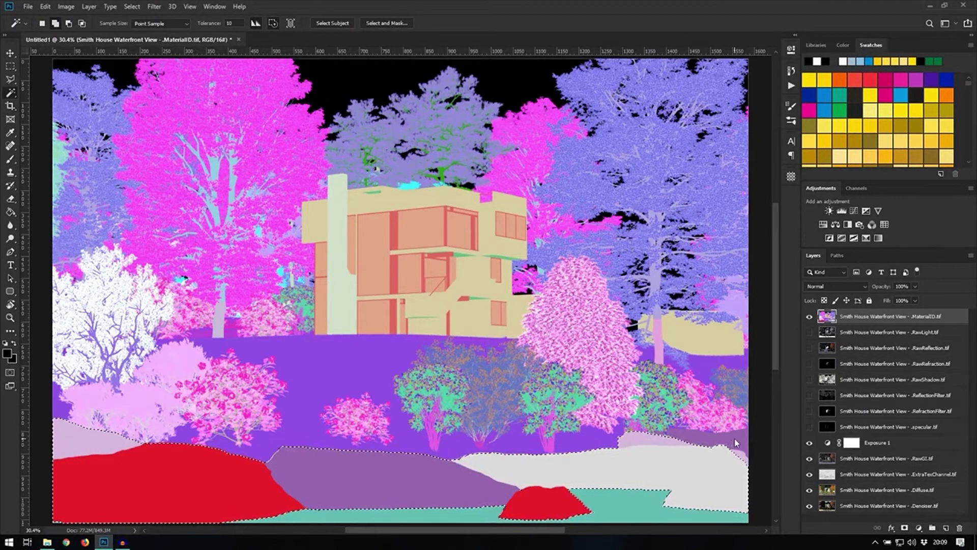
Hide MaterialID, fill and invert the Exposure 1 mask over the rocks, and clip it to RawGI
click(809, 316)
click(852, 443)
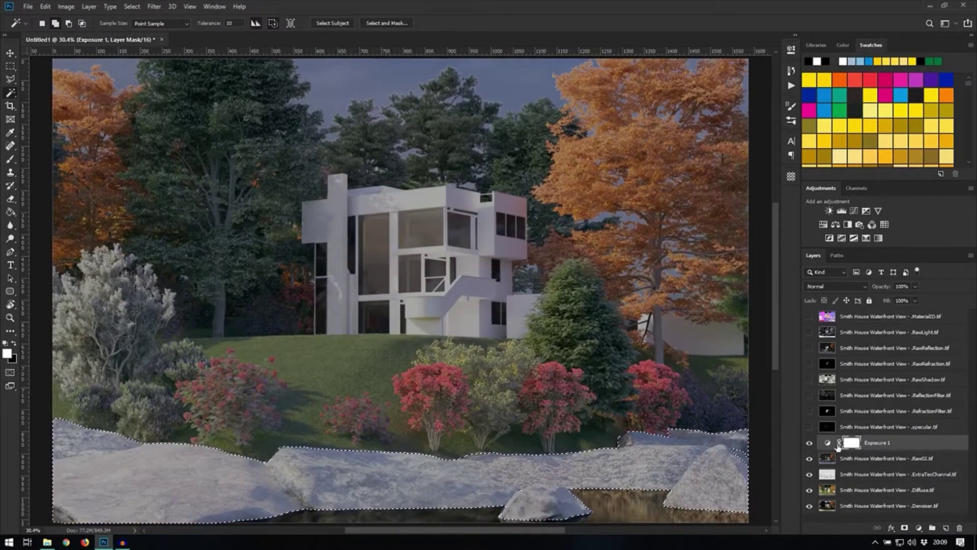
key(alt+BackSpace)
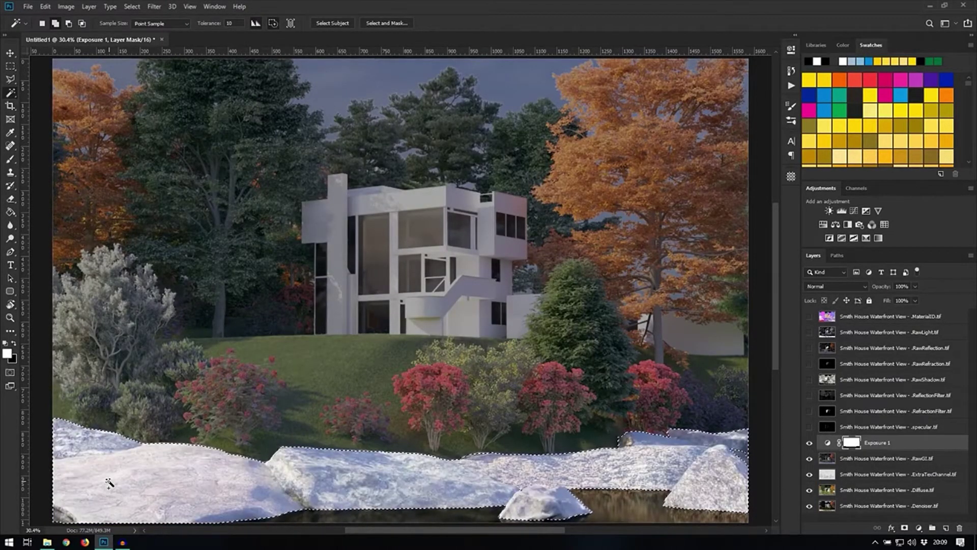
key(ctrl+d)
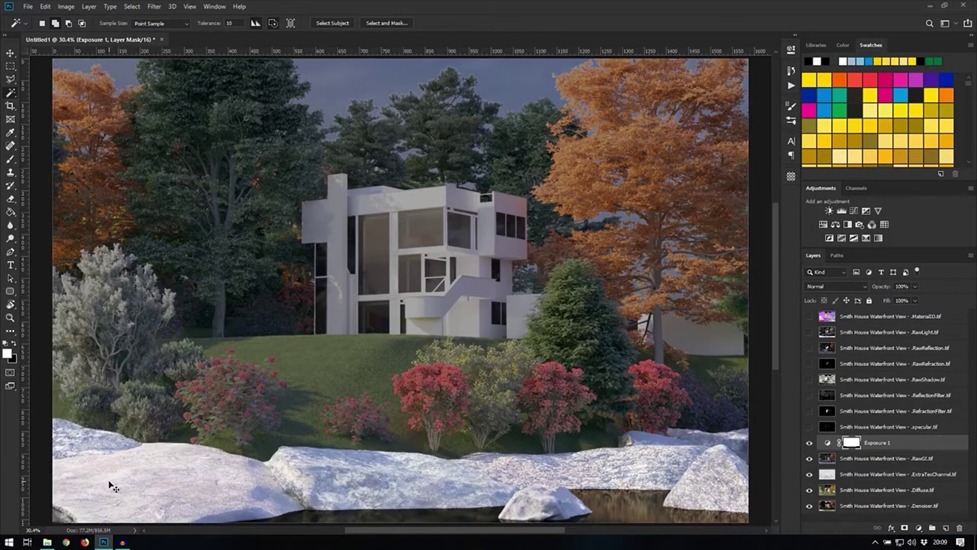
key(ctrl+i)
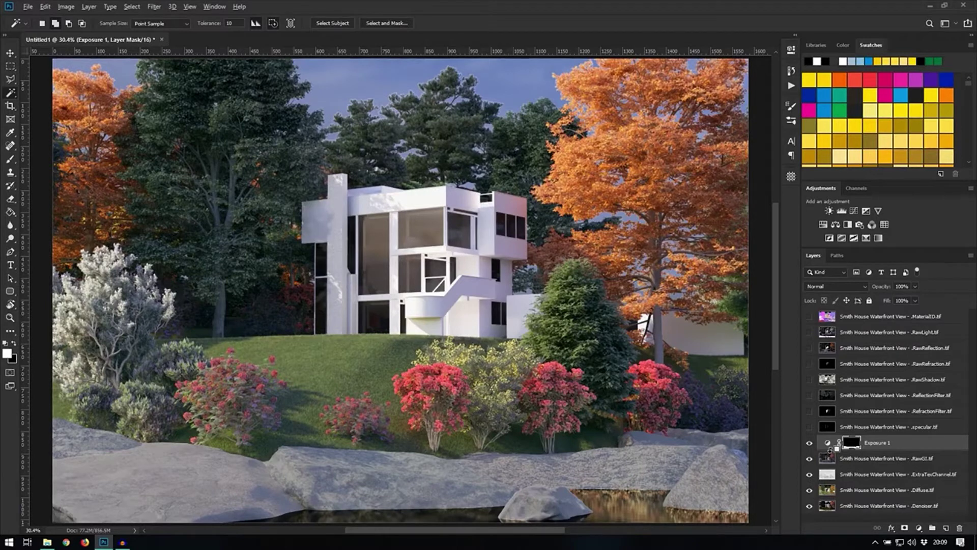
alt+click(830, 449)
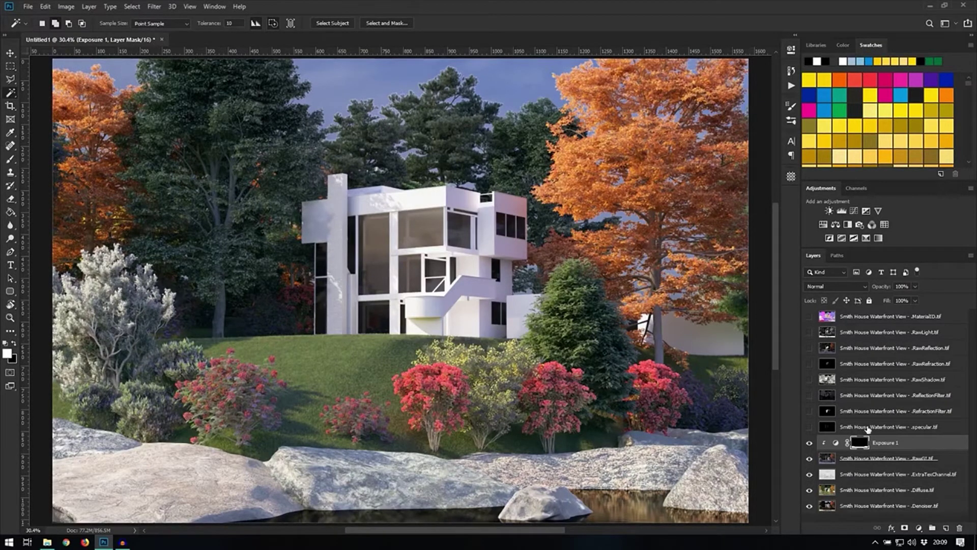
Add a clipped Exposure 2 layer with Exposure 1's rock mask, at +1.50 exposure and 0.74 gamma
click(867, 211)
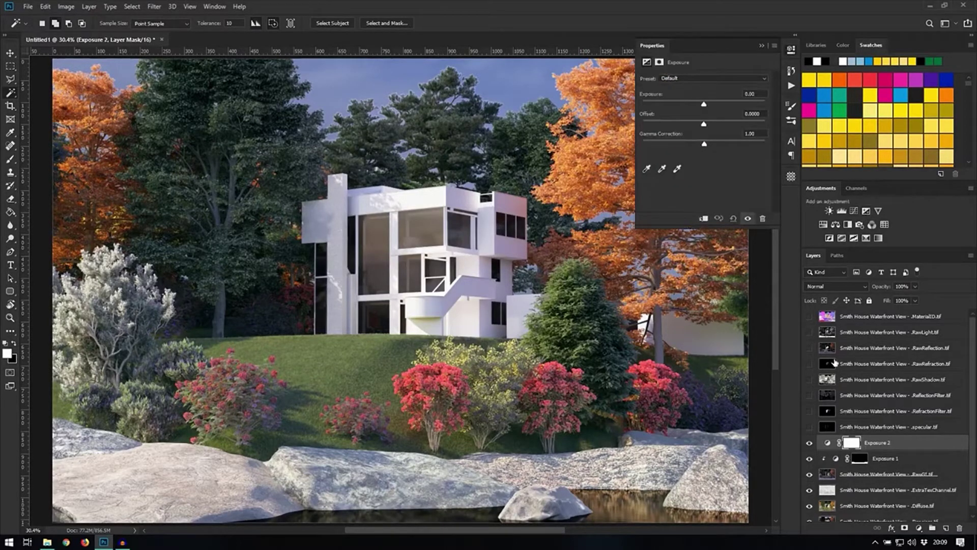
alt+click(825, 447)
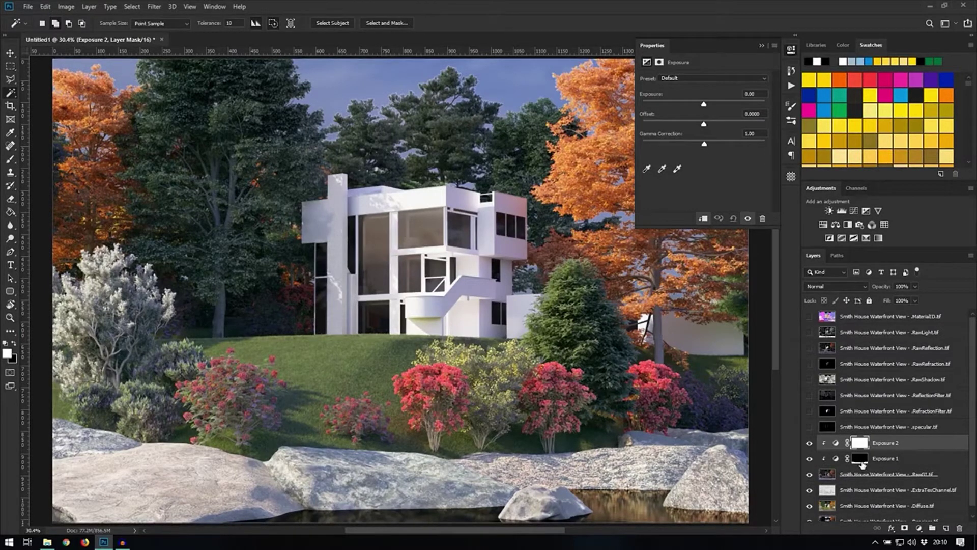
drag(859, 459, 863, 446)
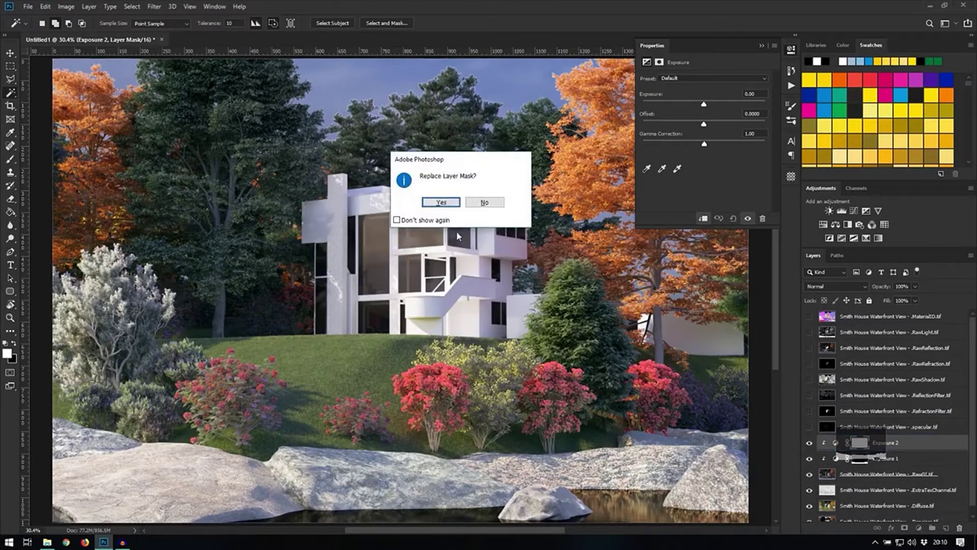
click(405, 220)
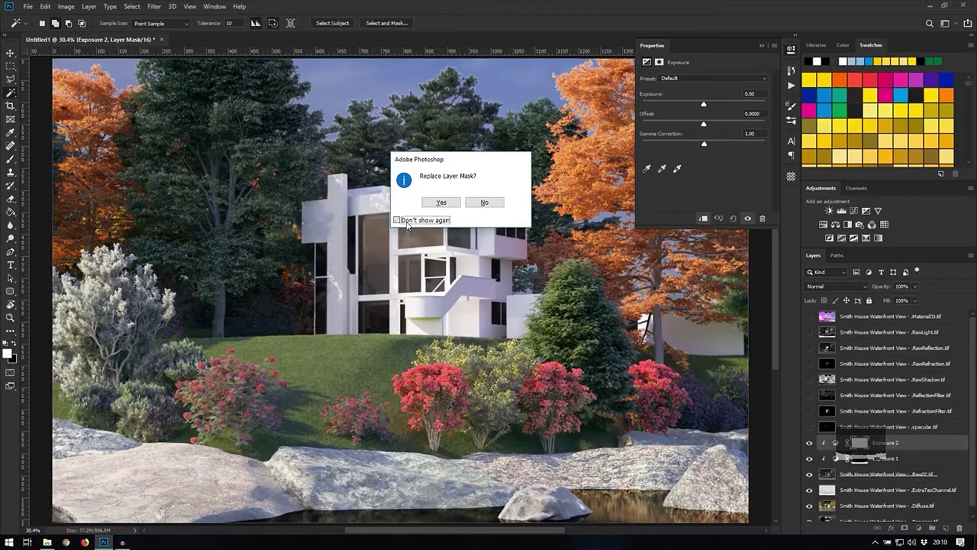
click(441, 203)
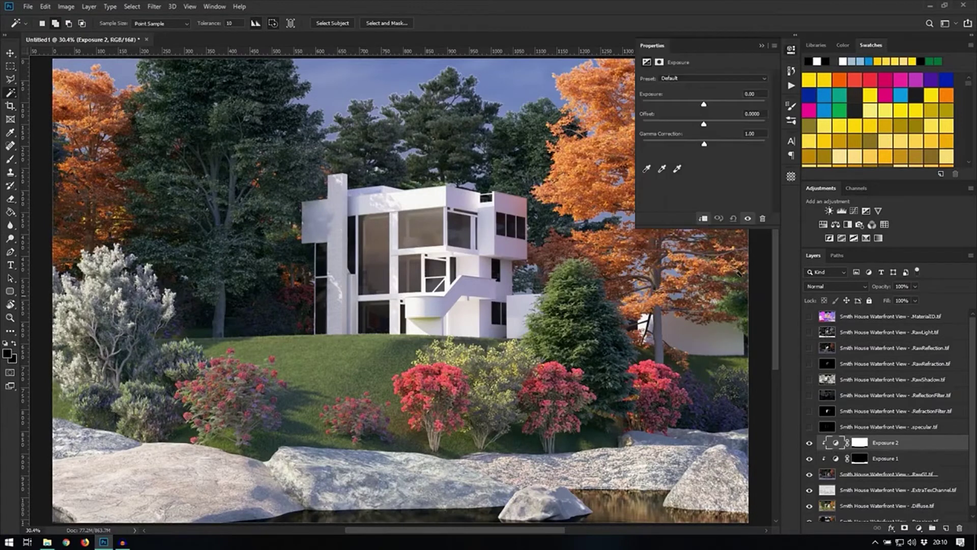
drag(712, 106, 718, 105)
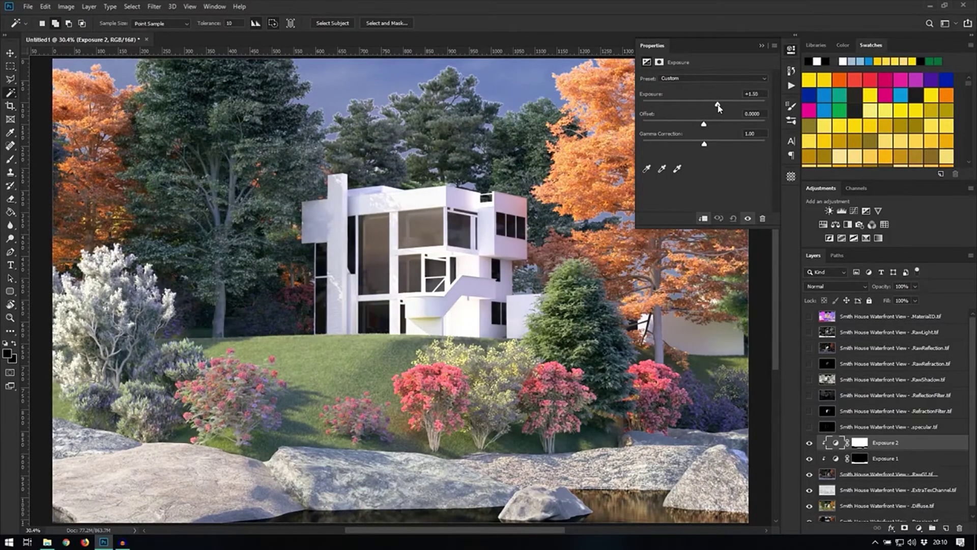
drag(704, 144, 717, 145)
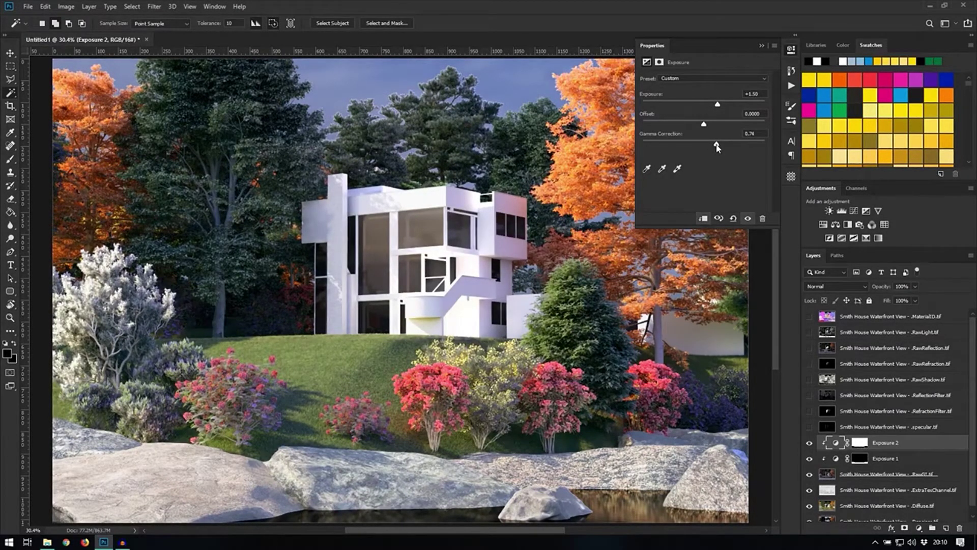
Move Exposure 1 above Exposure 2, deepen it to -3.28, and retune Exposure 2 to +0.11 / 0.77 gamma
key(alt+bracketleft)
key(ctrl+bracketright)
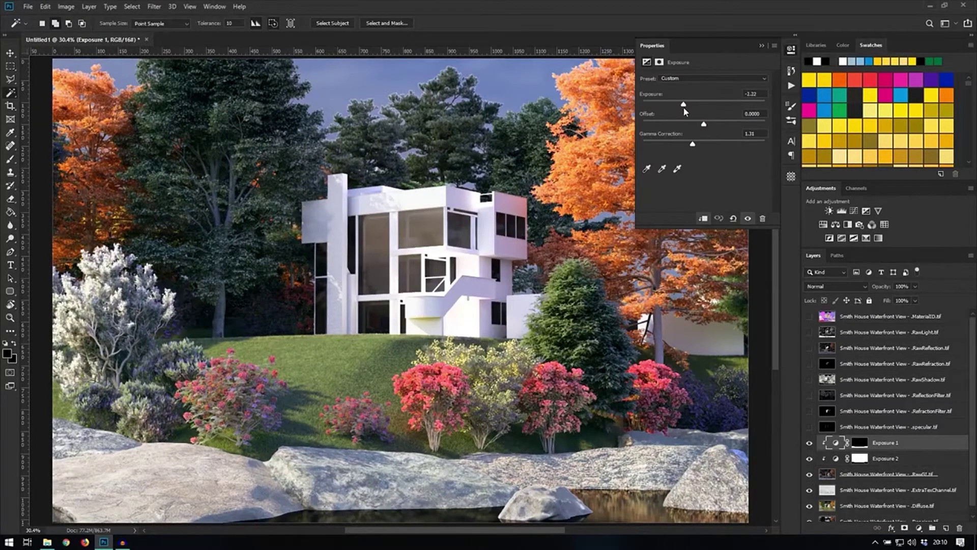
drag(684, 108, 667, 112)
drag(692, 144, 715, 146)
mouse_move(669, 106)
mouse_down()
mouse_move(684, 107)
mouse_move(672, 107)
mouse_up()
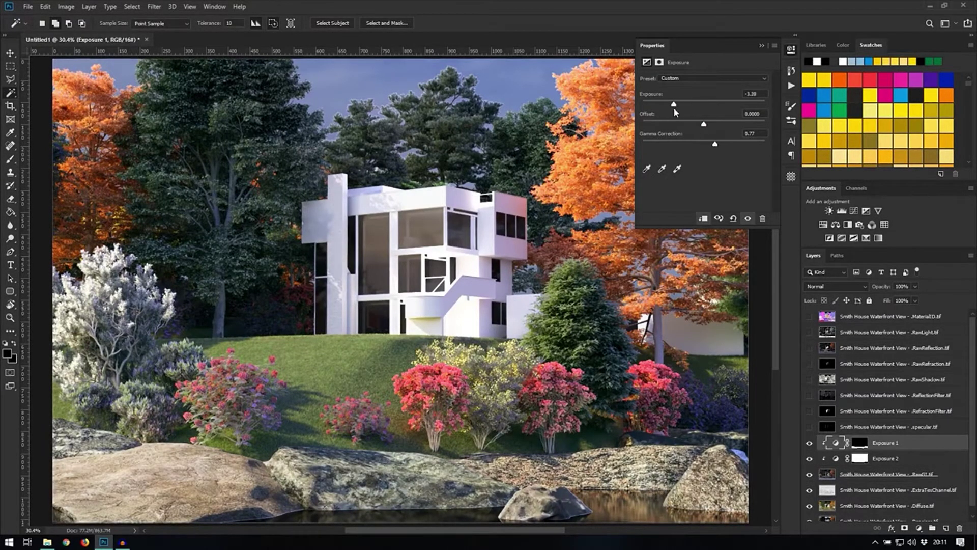
key(alt+bracketleft)
mouse_move(718, 144)
mouse_down()
mouse_move(705, 145)
mouse_move(715, 147)
mouse_up()
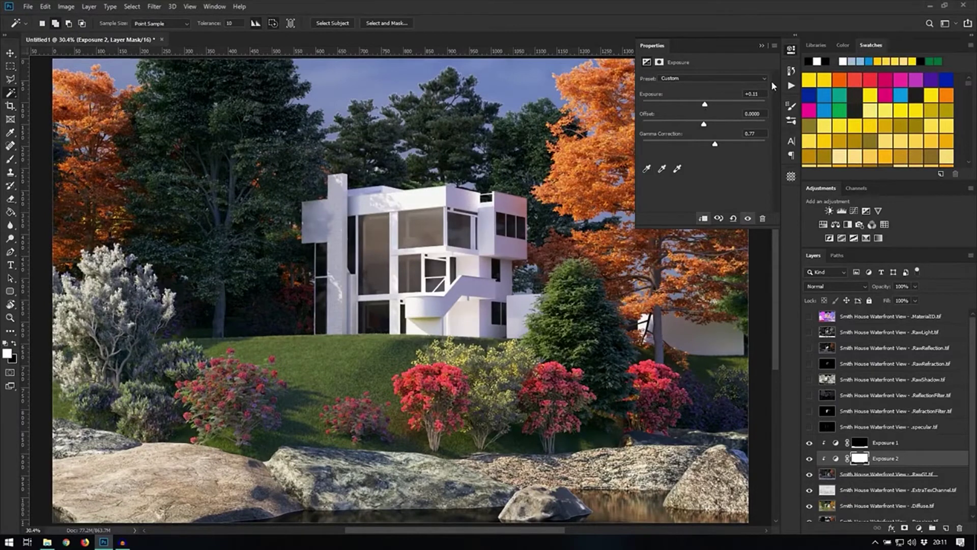
click(791, 50)
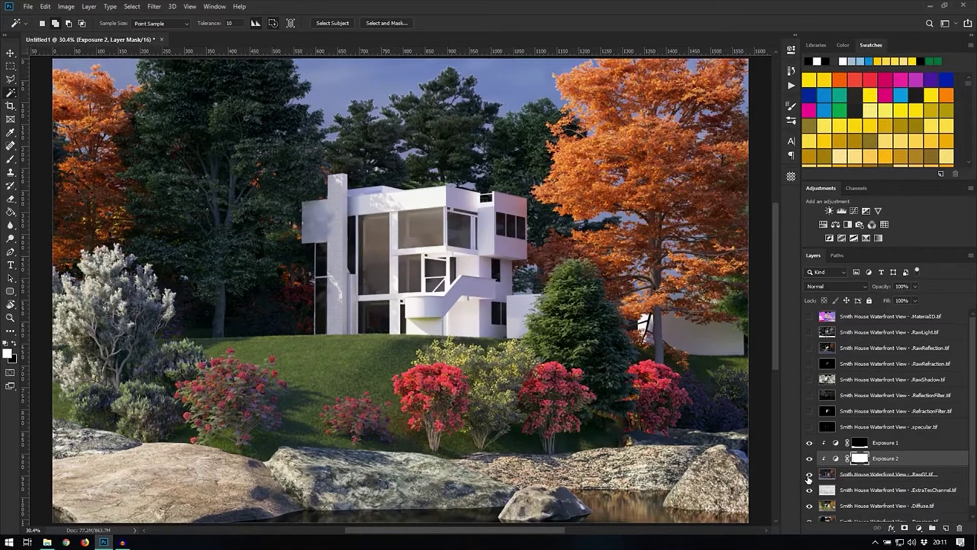
Toggle the RawGI pass off and on twice to compare, then switch to the Eraser tool
click(809, 474)
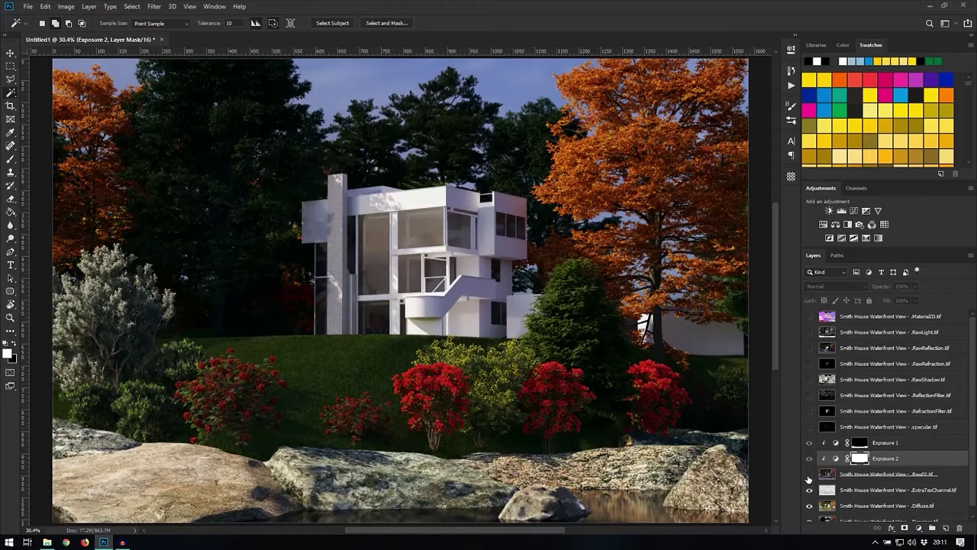
click(809, 475)
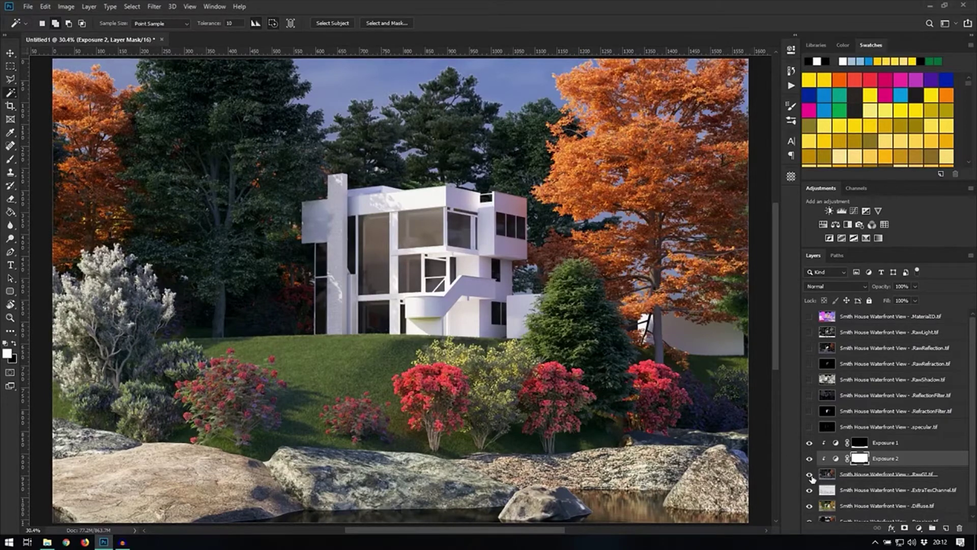
click(809, 474)
click(809, 473)
key(e)
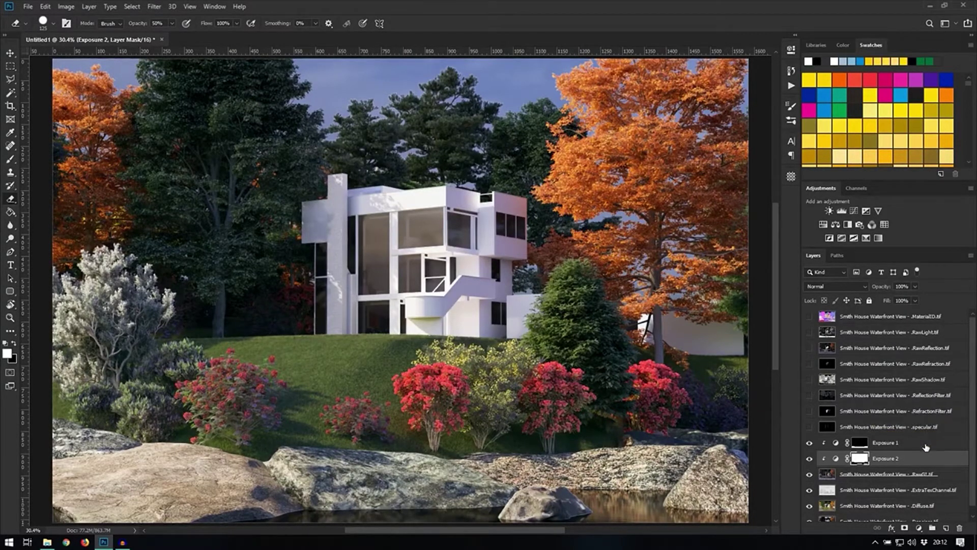
Move the RawShadow layer below the specular layer and make it visible
click(911, 381)
drag(893, 381, 891, 428)
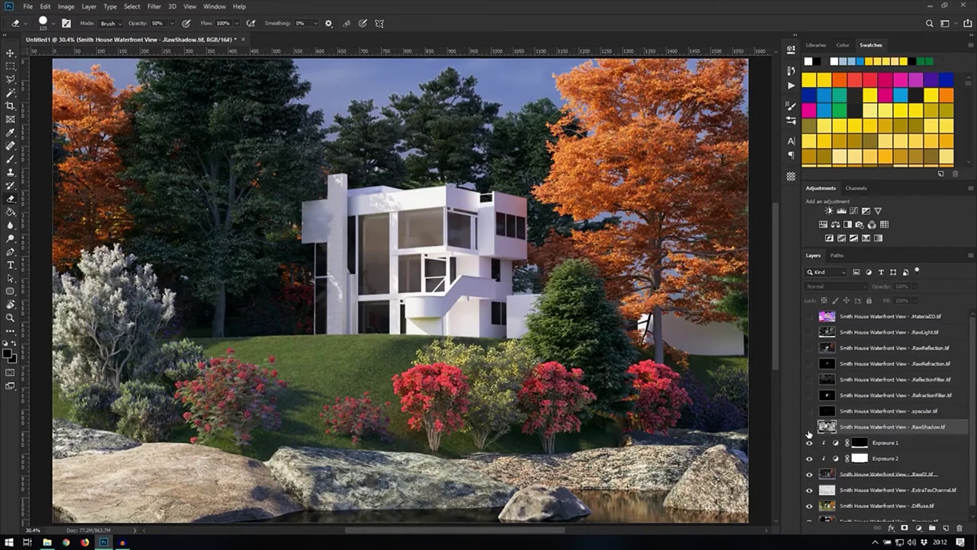
click(809, 428)
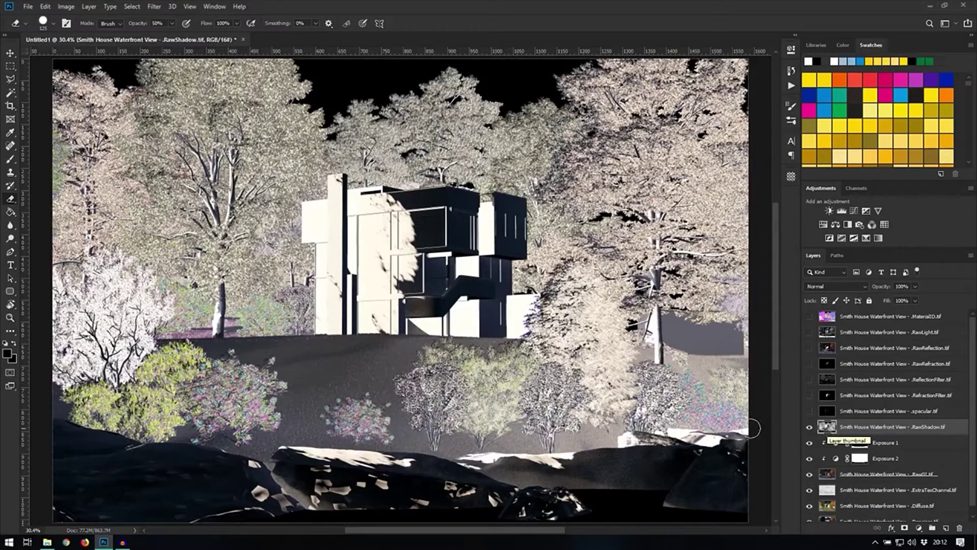
scroll(257, 414, up, 5)
scroll(257, 397, up, 8)
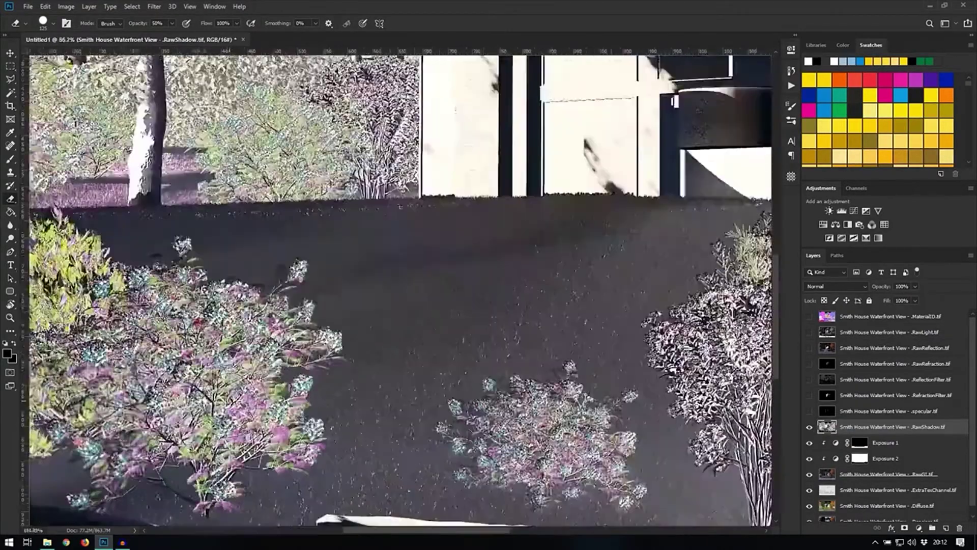
scroll(285, 295, down, 9)
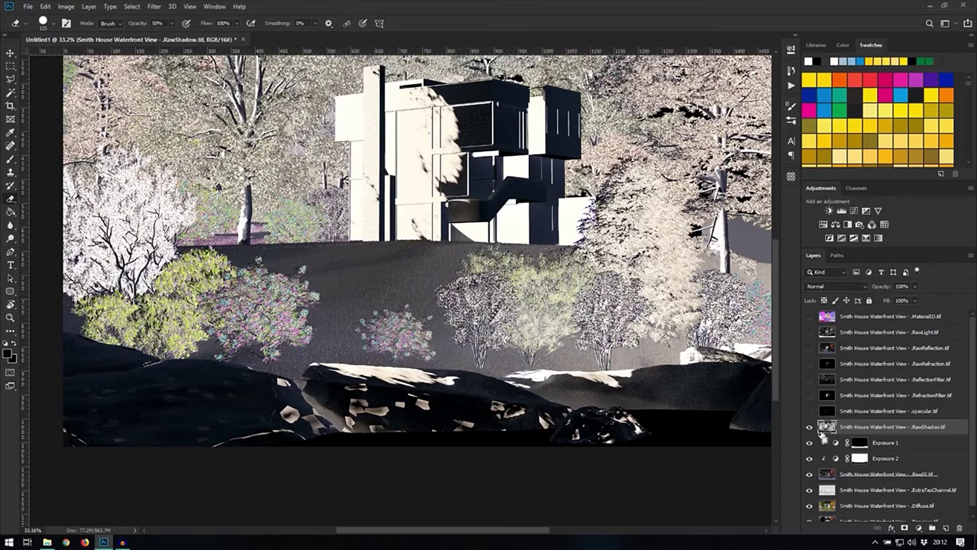
Invert the RawShadow pass's tones, comparing the result before and after
key(ctrl+i)
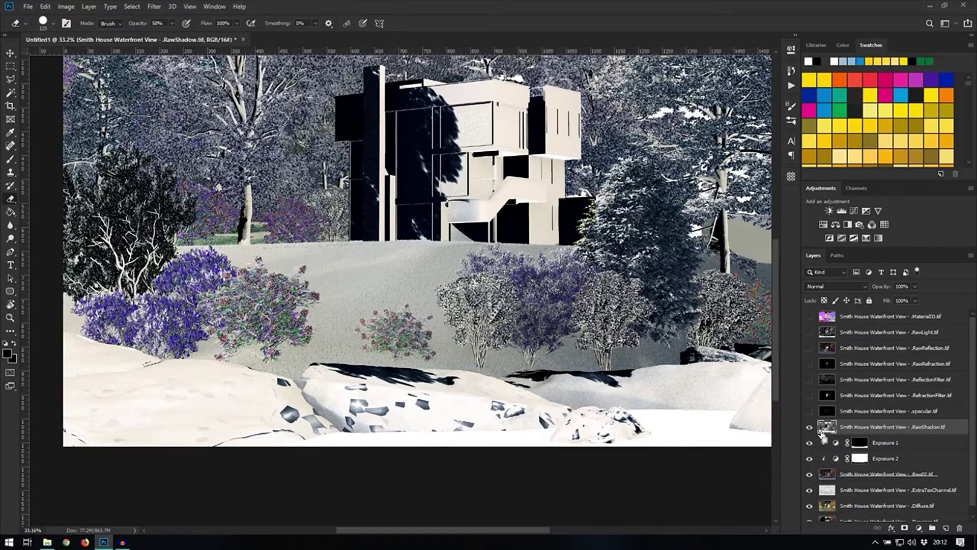
key(ctrl+i)
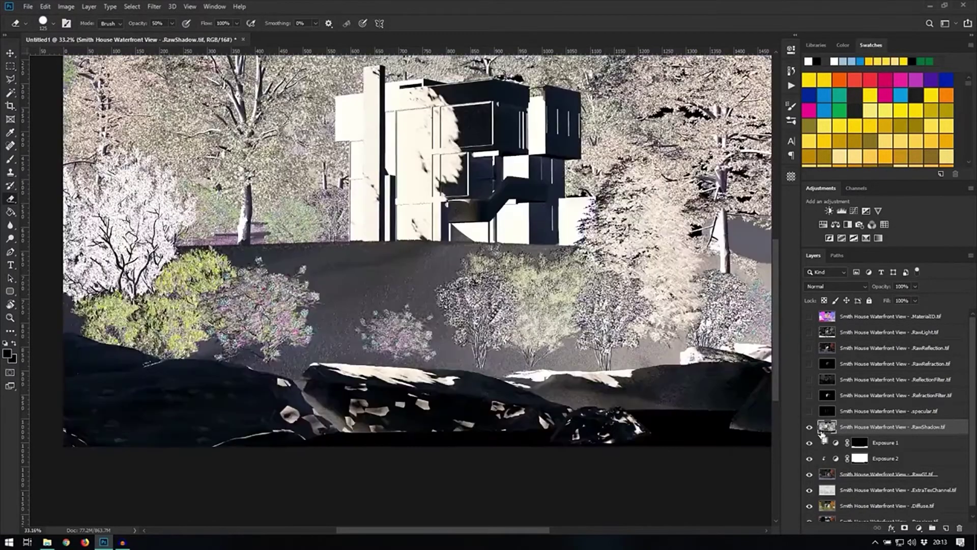
key(ctrl+i)
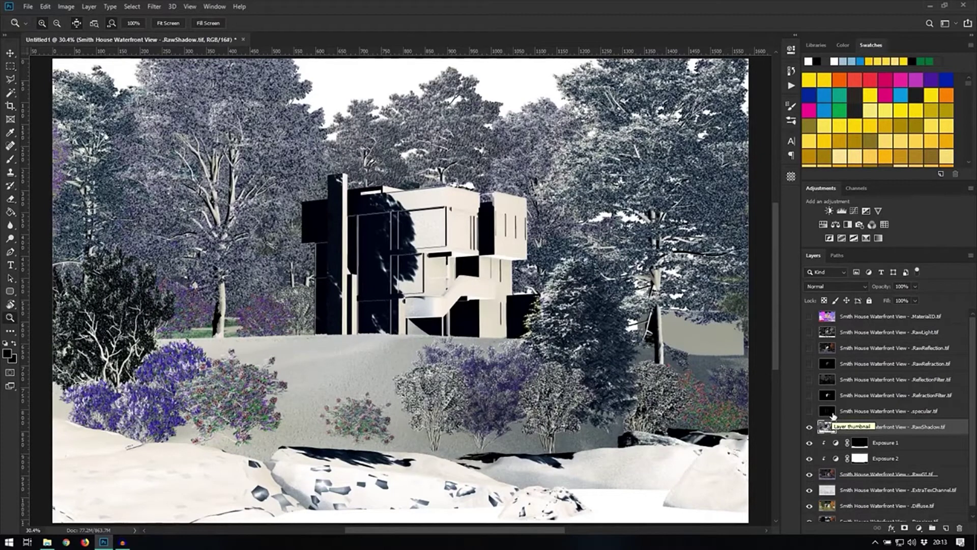
click(827, 285)
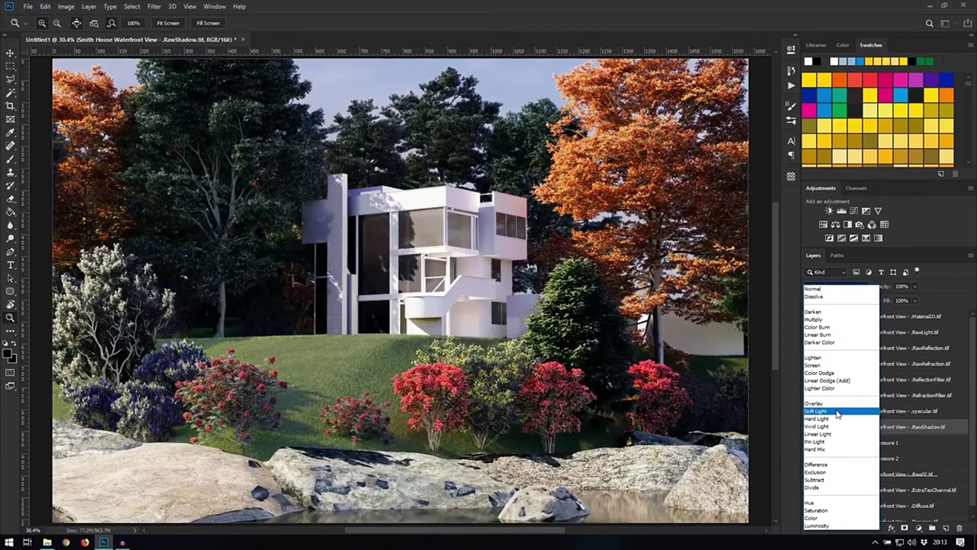
Blend RawShadow in Soft Light at 25% opacity and zoom in to inspect the house and trees
click(837, 412)
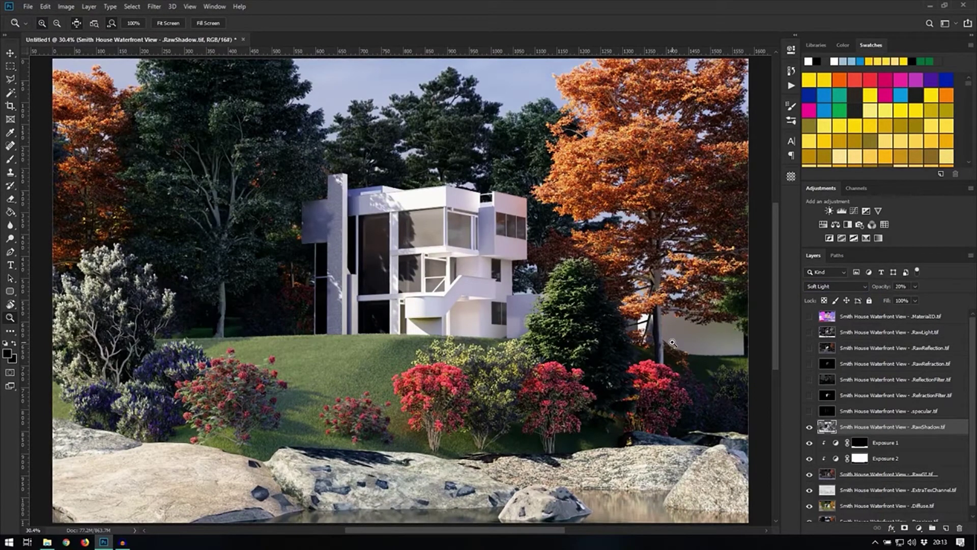
key(2)
key(5)
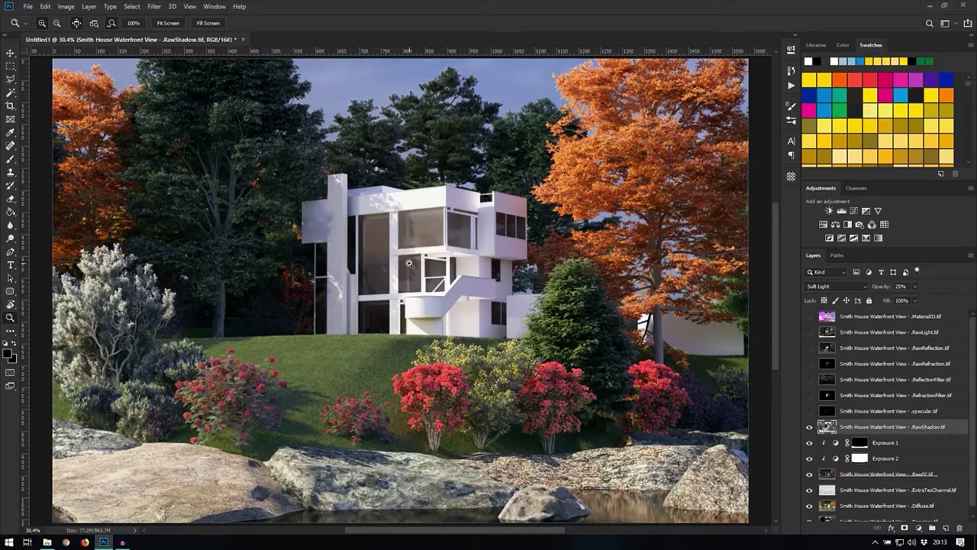
click(381, 257)
click(381, 257)
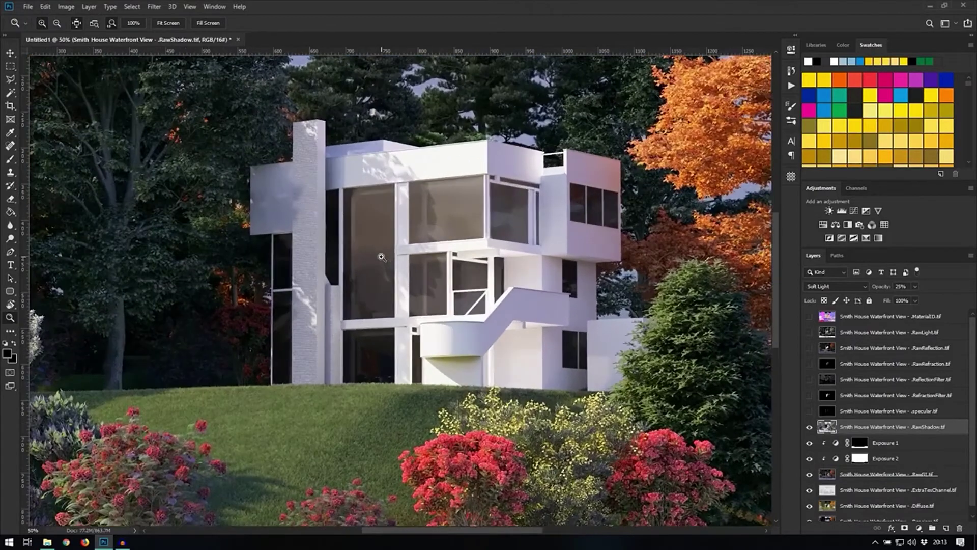
click(381, 257)
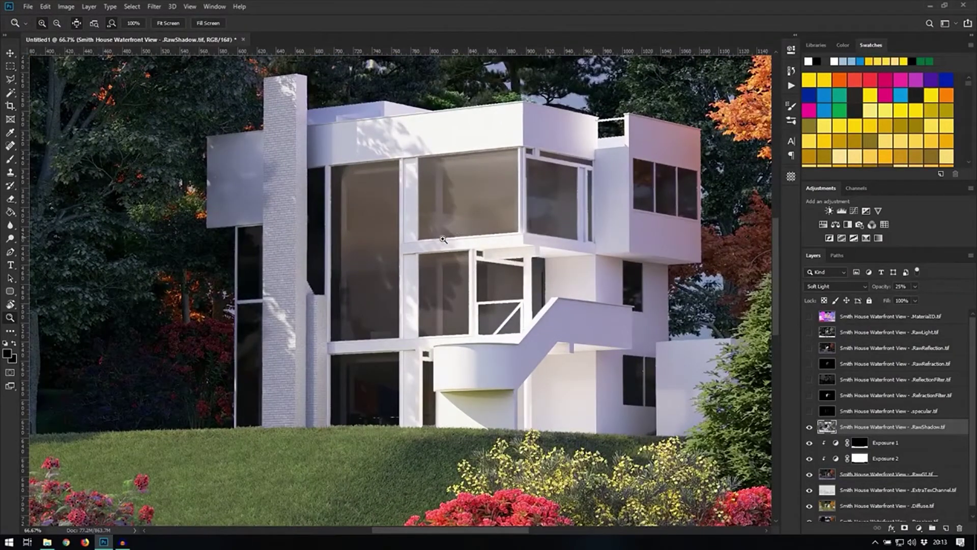
scroll(229, 138, down, 1)
scroll(229, 138, down, 3)
drag(207, 120, 316, 254)
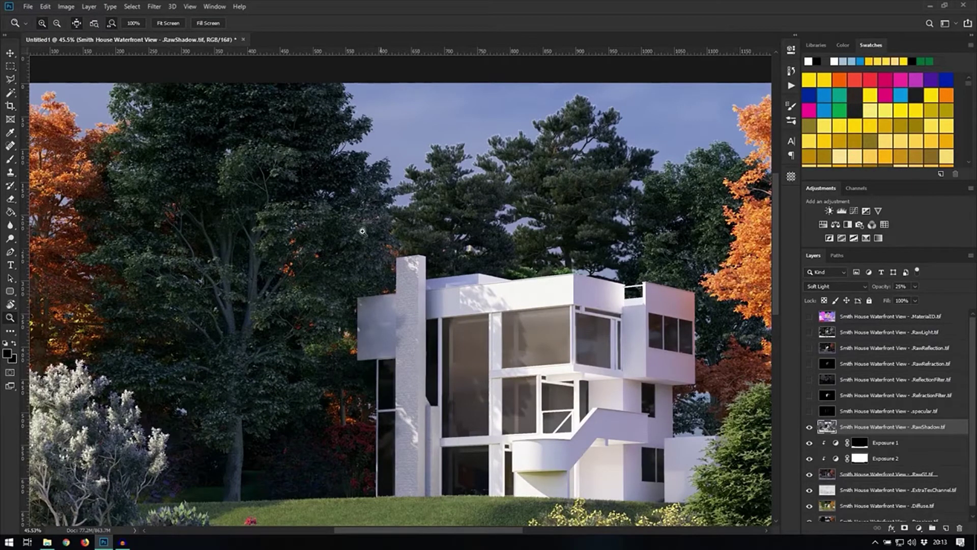
alt+click(519, 360)
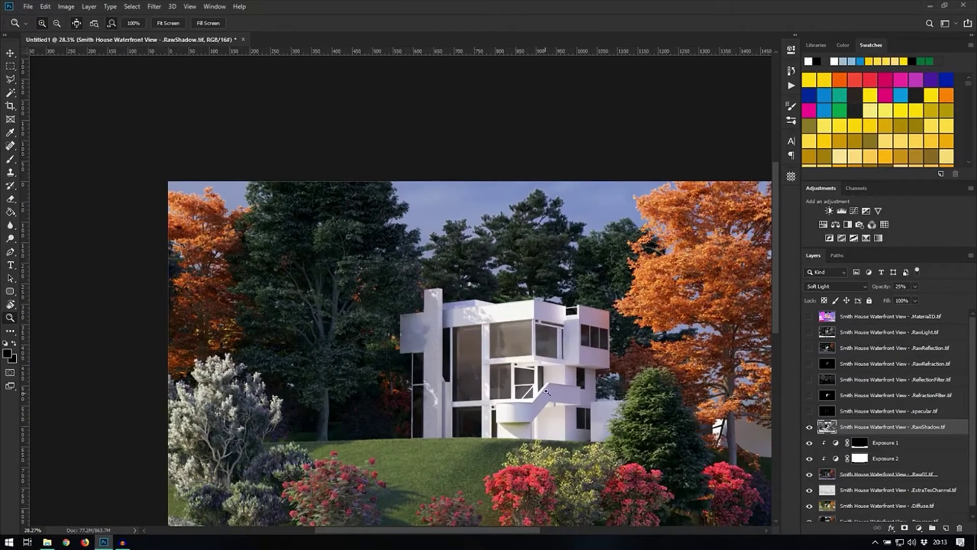
drag(531, 396, 428, 275)
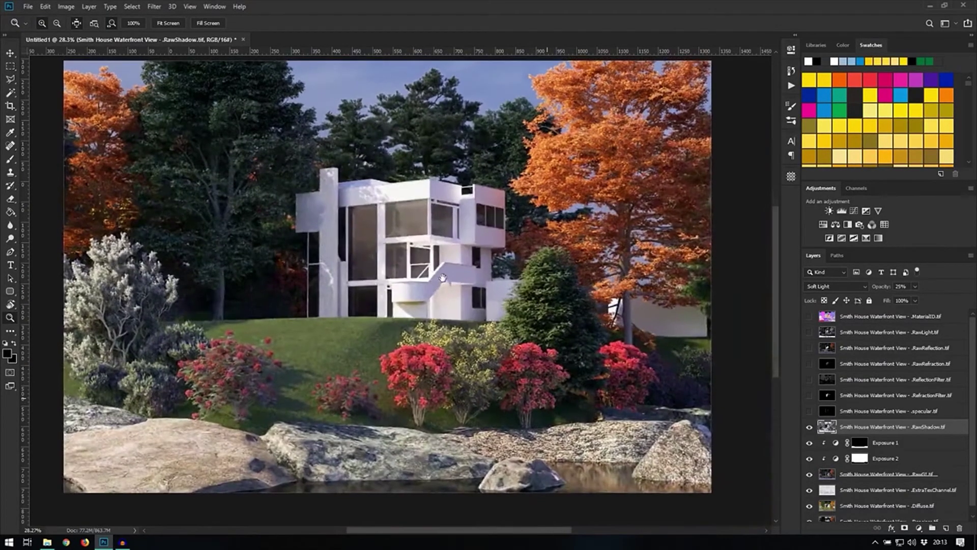
Toggle the shadow pass to compare, fit the whole image on screen, and show MaterialID
click(812, 428)
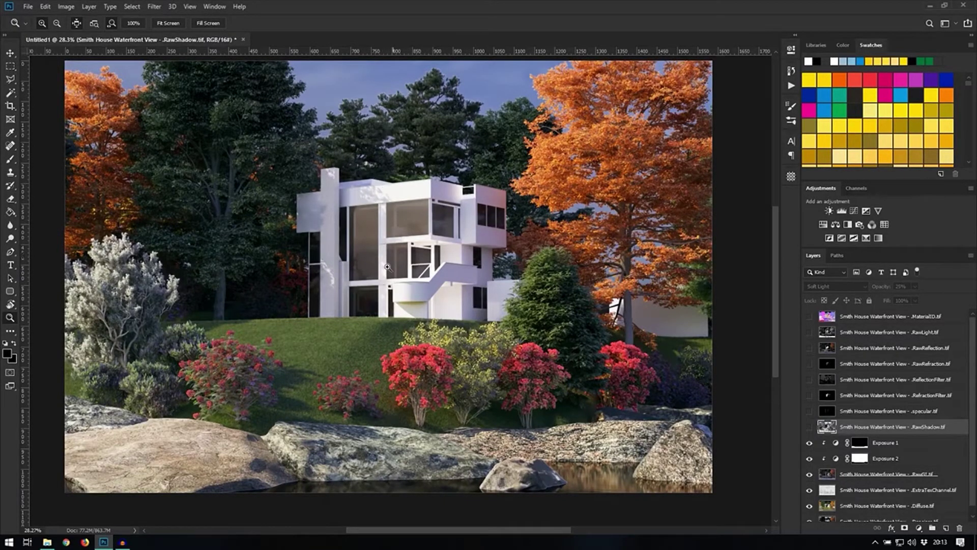
click(809, 428)
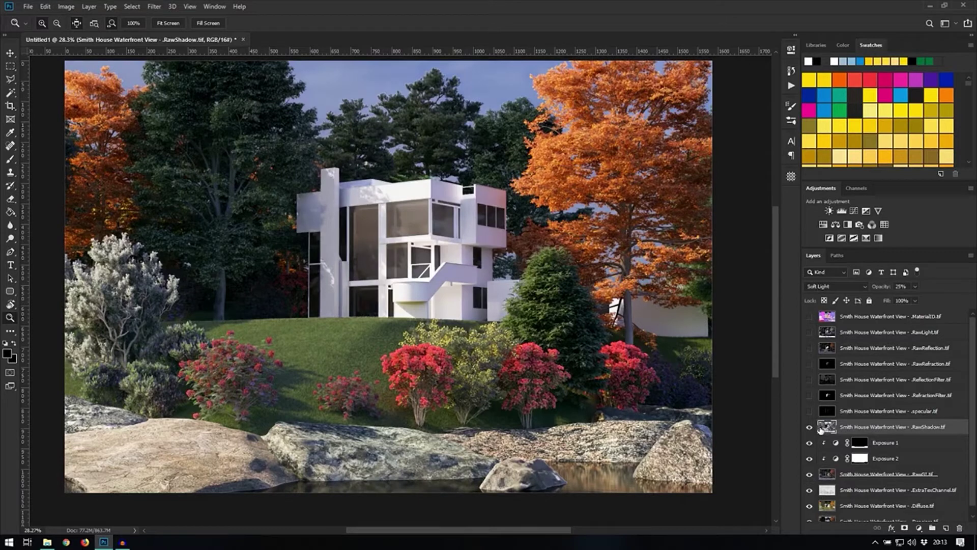
right_click(370, 265)
click(384, 271)
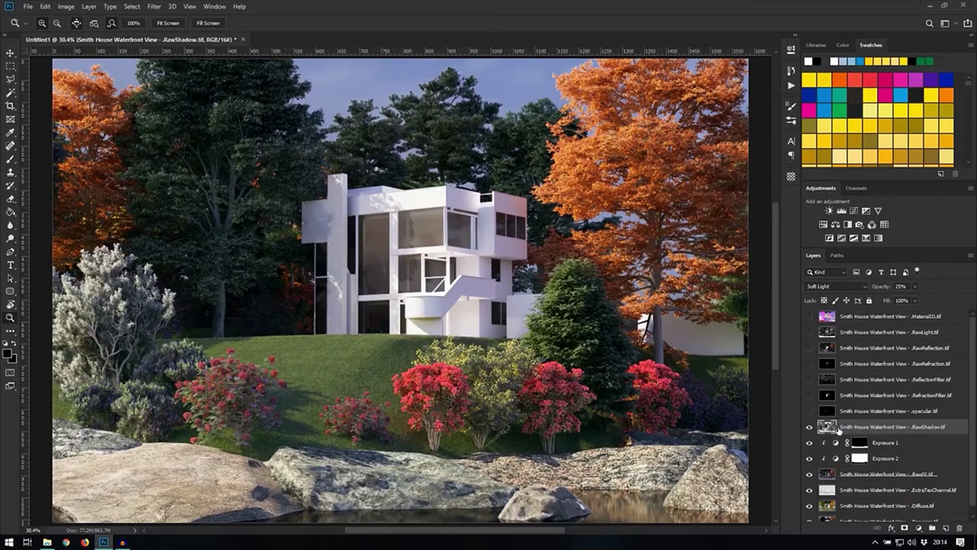
click(808, 317)
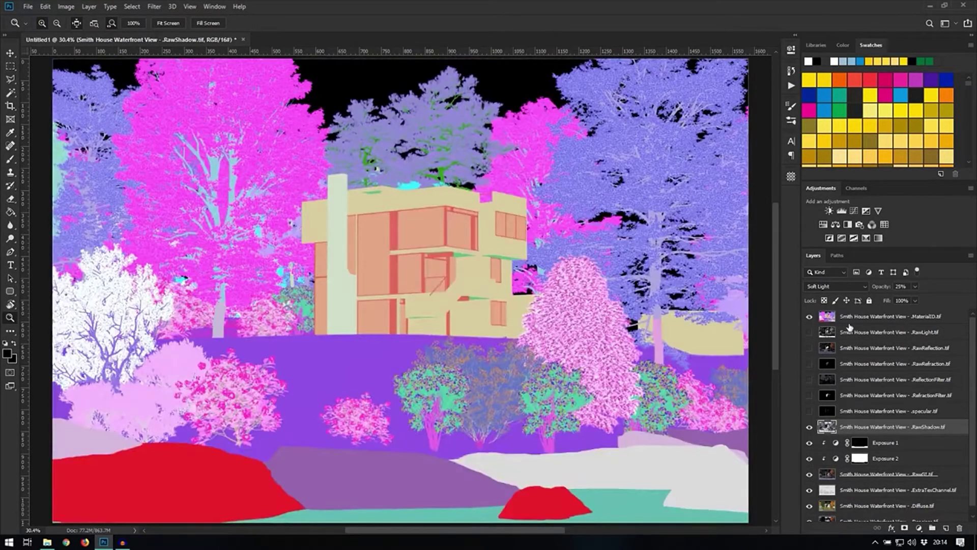
click(880, 318)
key(w)
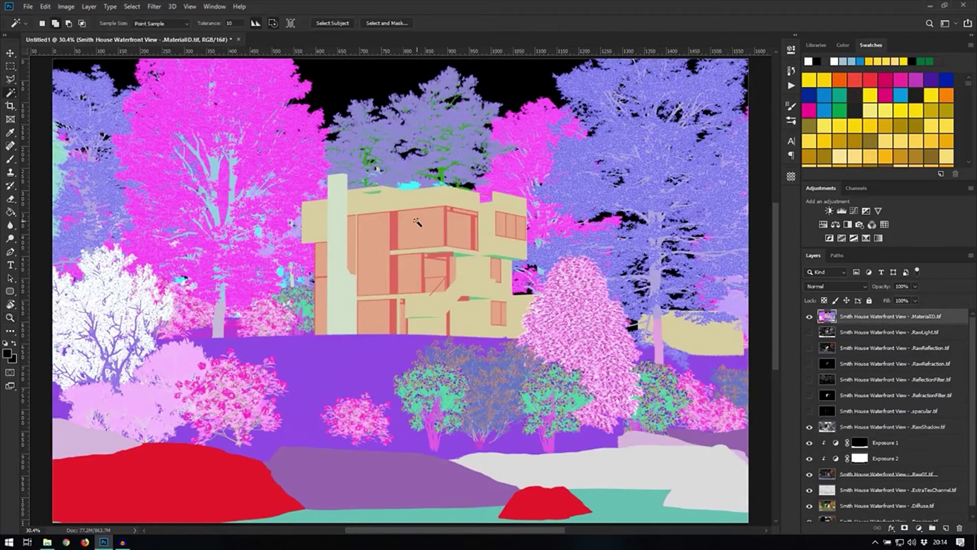
click(361, 259)
scroll(358, 264, up, 3)
scroll(359, 265, up, 3)
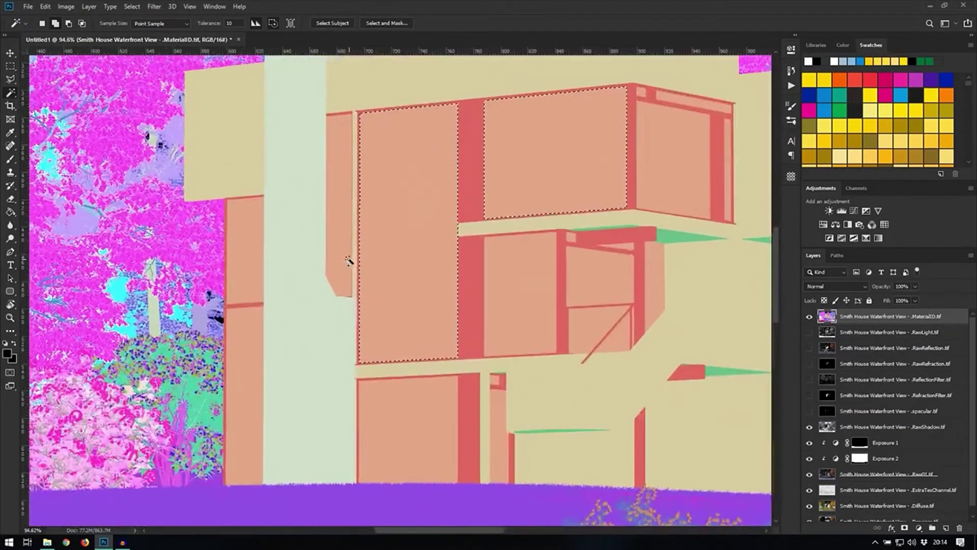
click(392, 405)
click(514, 299)
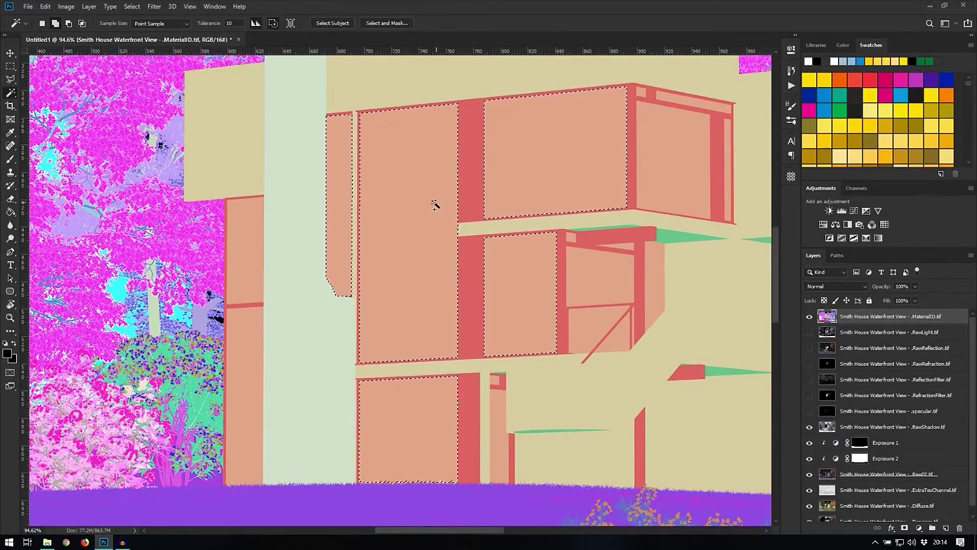
click(253, 251)
click(249, 366)
click(809, 316)
click(895, 426)
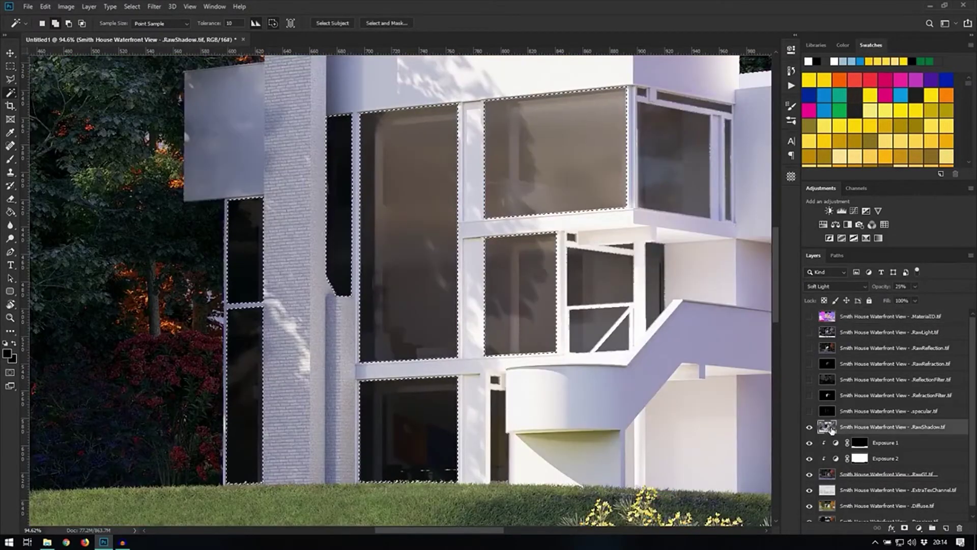
click(903, 528)
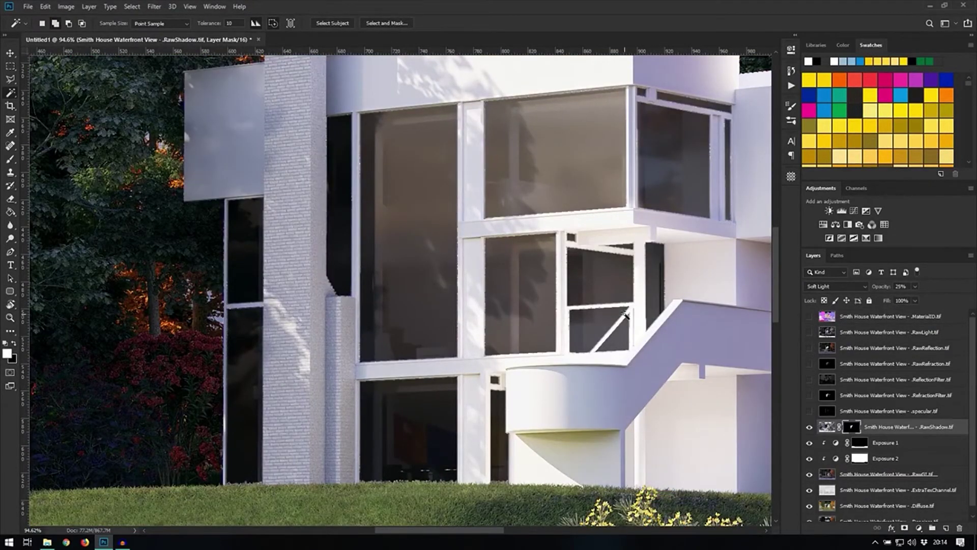
scroll(489, 248, down, 3)
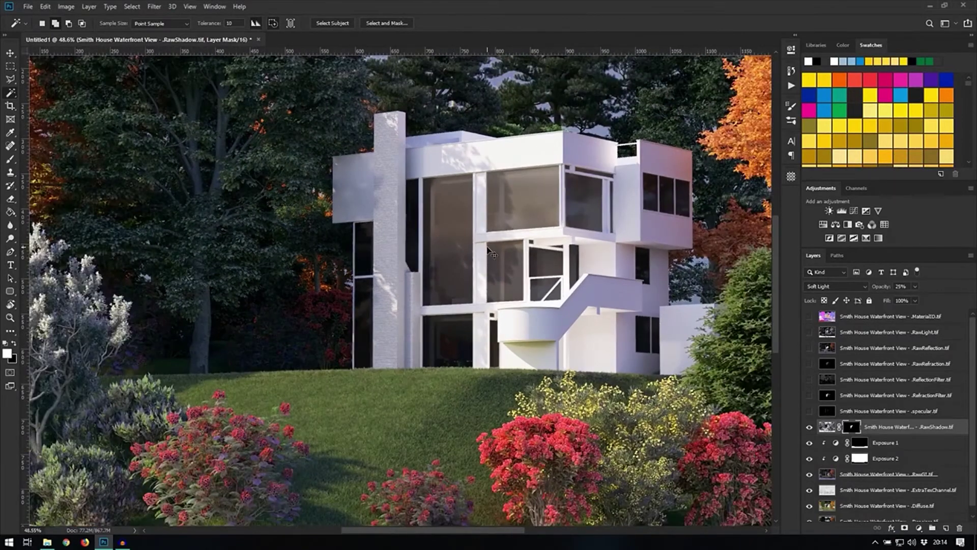
key(ctrl+i)
key(z)
right_click(486, 247)
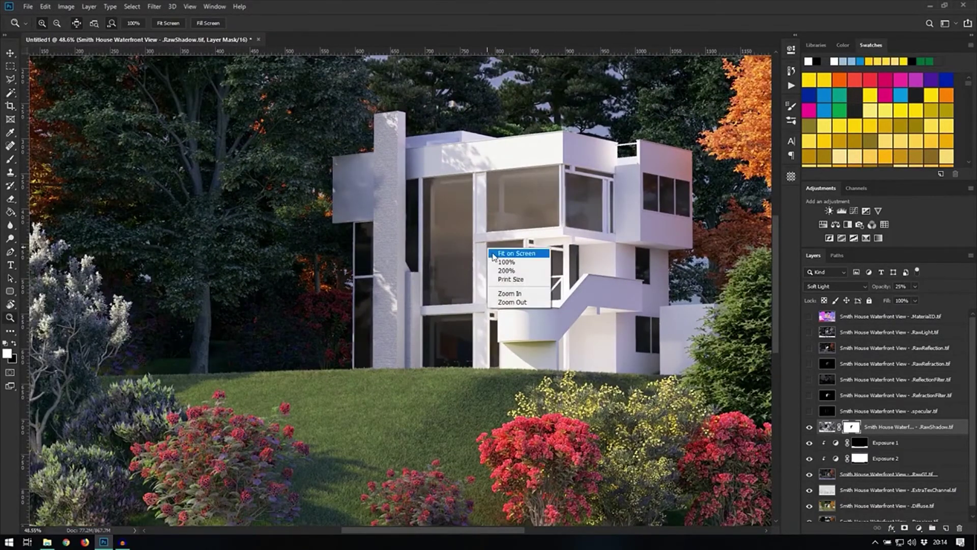
click(501, 252)
click(809, 428)
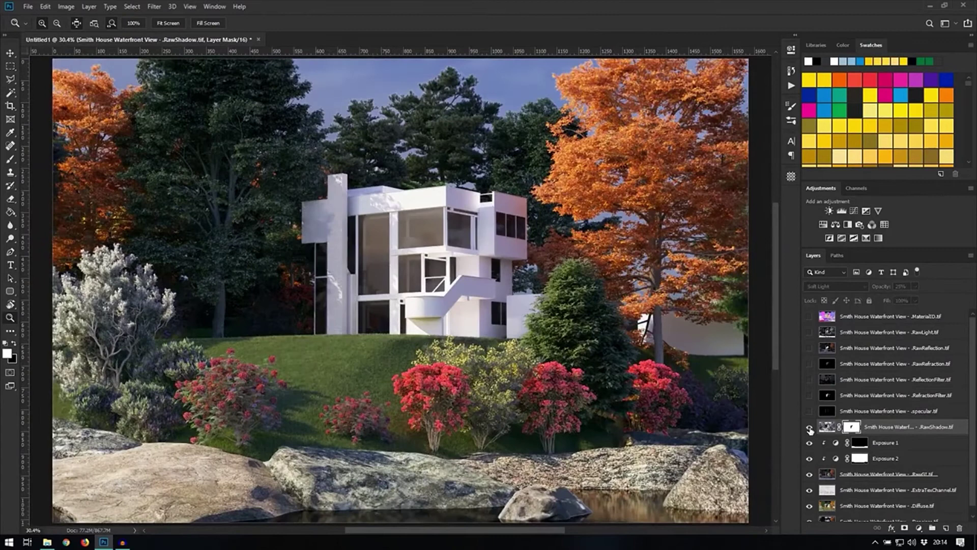
click(809, 427)
click(809, 427)
click(809, 428)
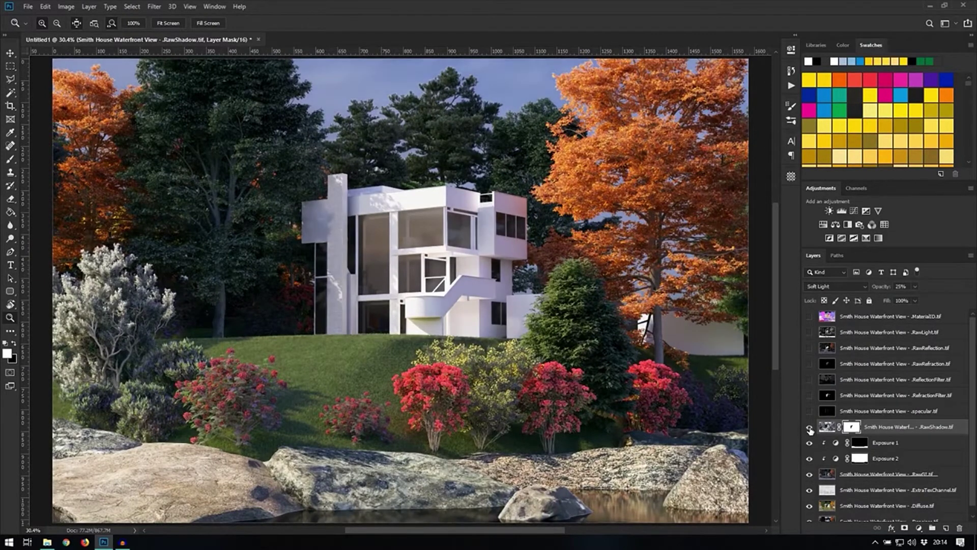
click(809, 428)
click(809, 427)
click(809, 428)
click(809, 427)
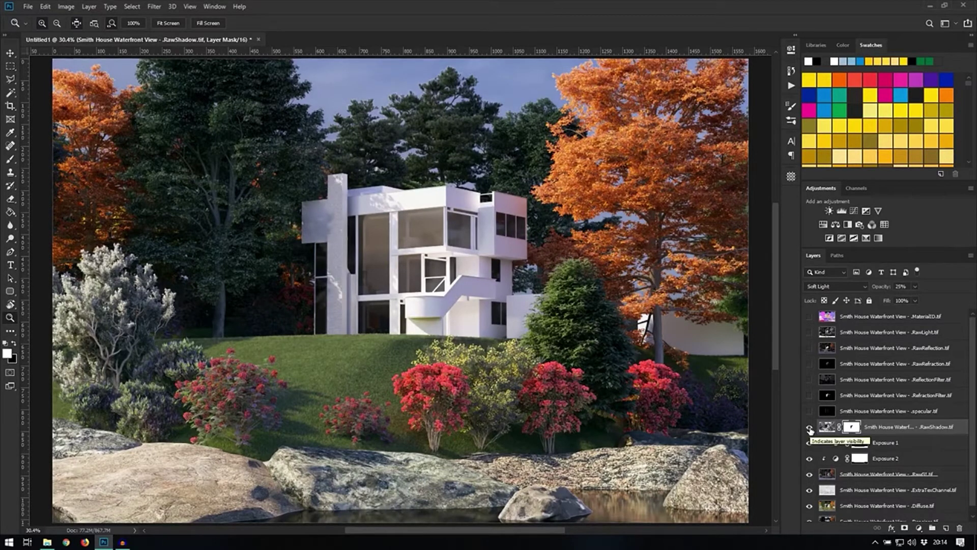
click(809, 427)
click(809, 427)
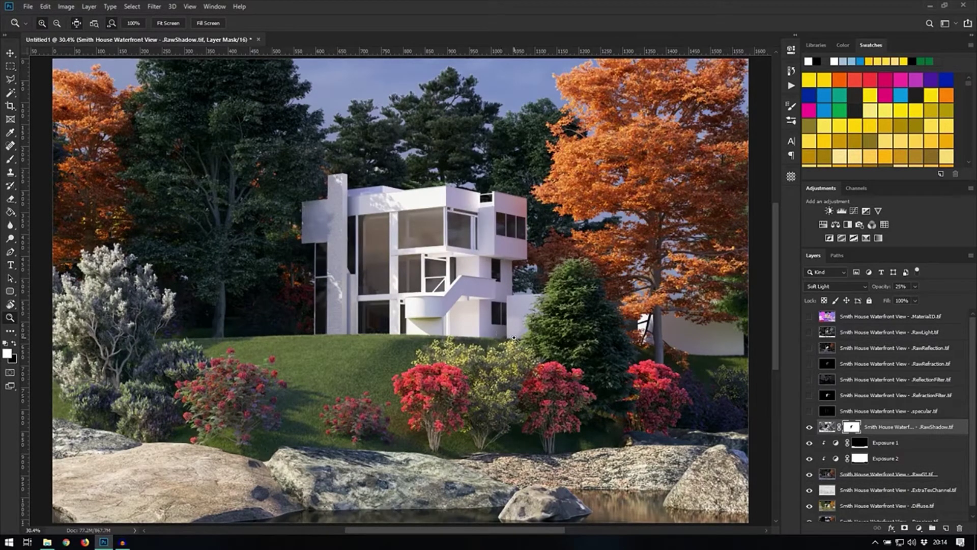
Move RawLight above RawShadow, show it, and blend it as Overlay at 30% opacity
drag(842, 336, 898, 422)
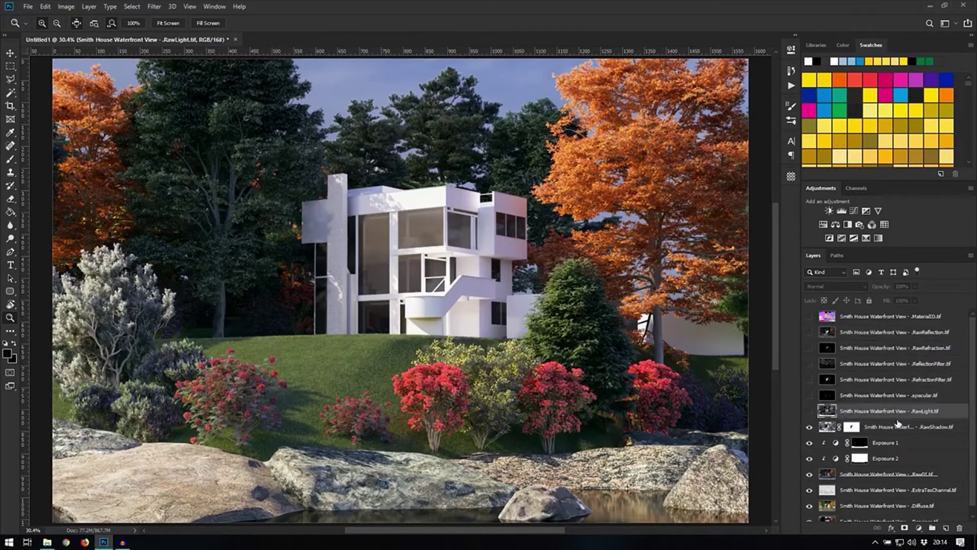
click(809, 411)
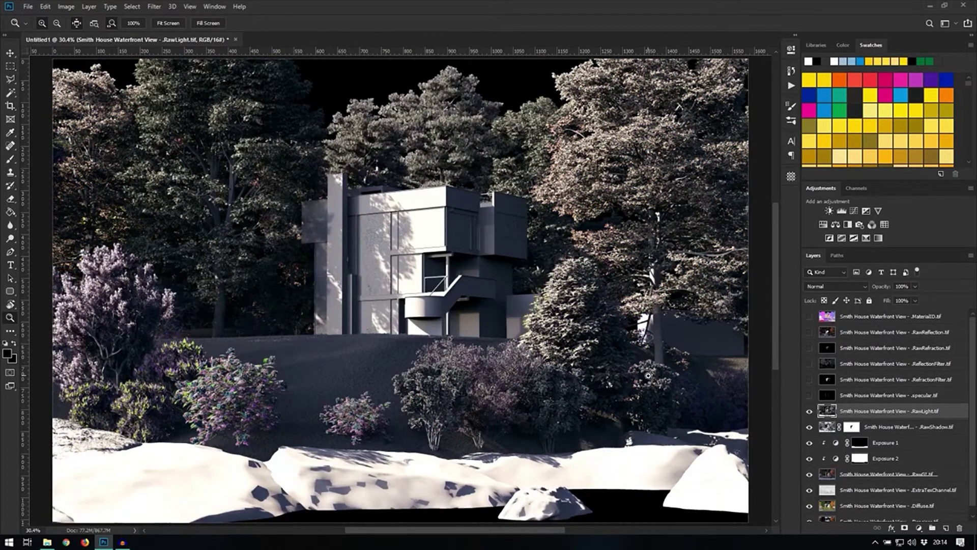
click(849, 286)
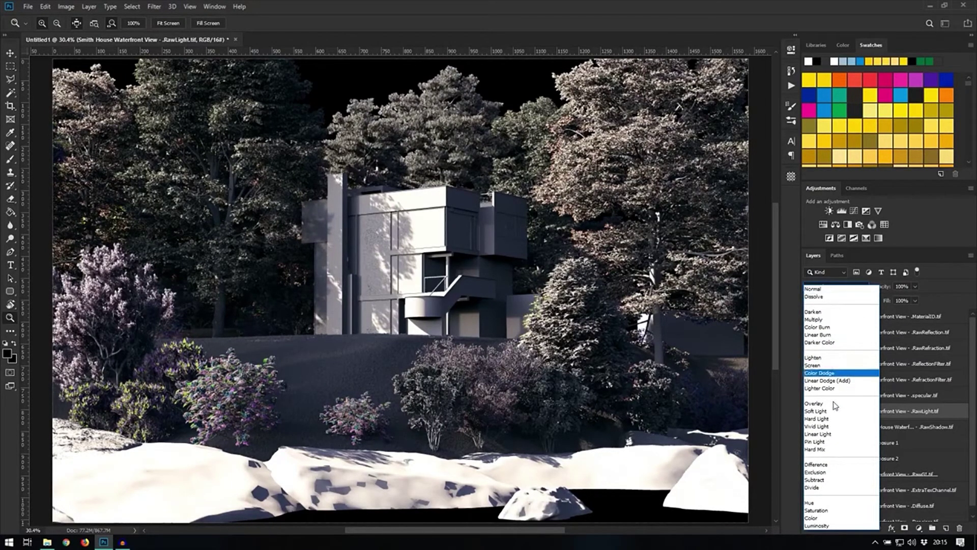
click(822, 403)
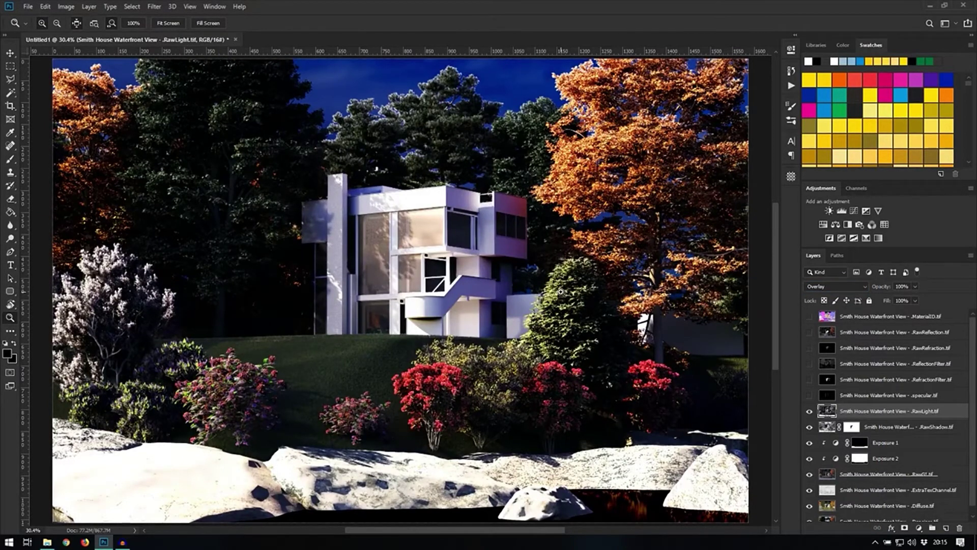
key(3)
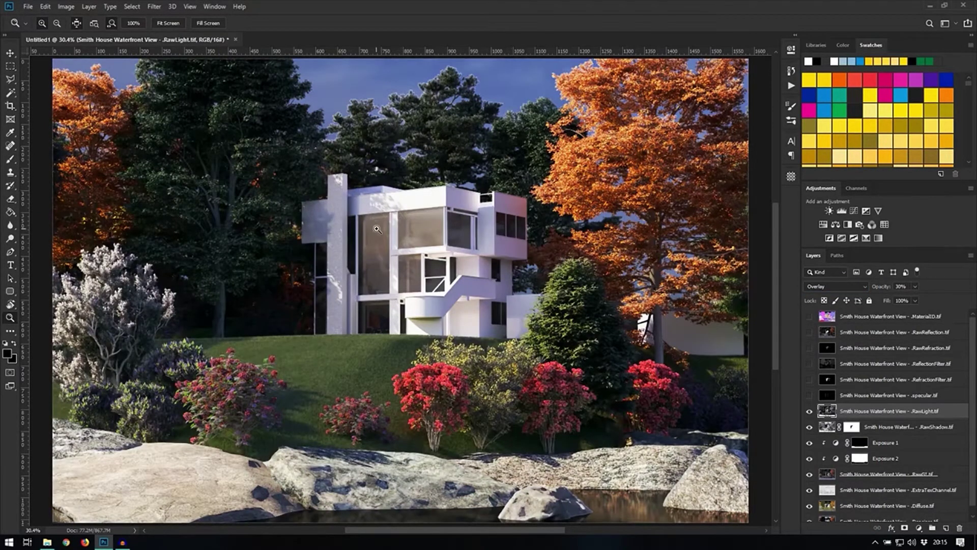
key(v)
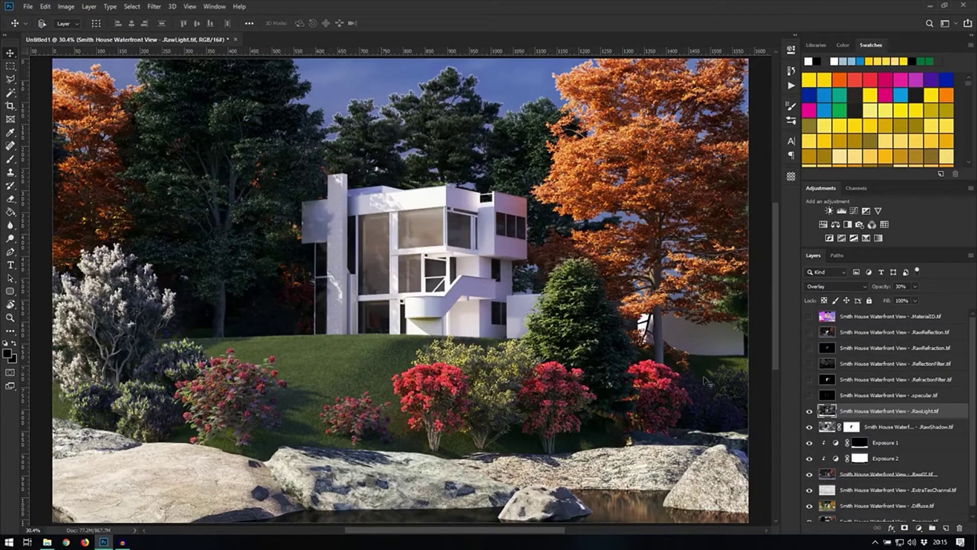
click(809, 413)
Zoom and pan around the scene to inspect the lit surfaces, then recentre on the house
scroll(407, 275, up, 6)
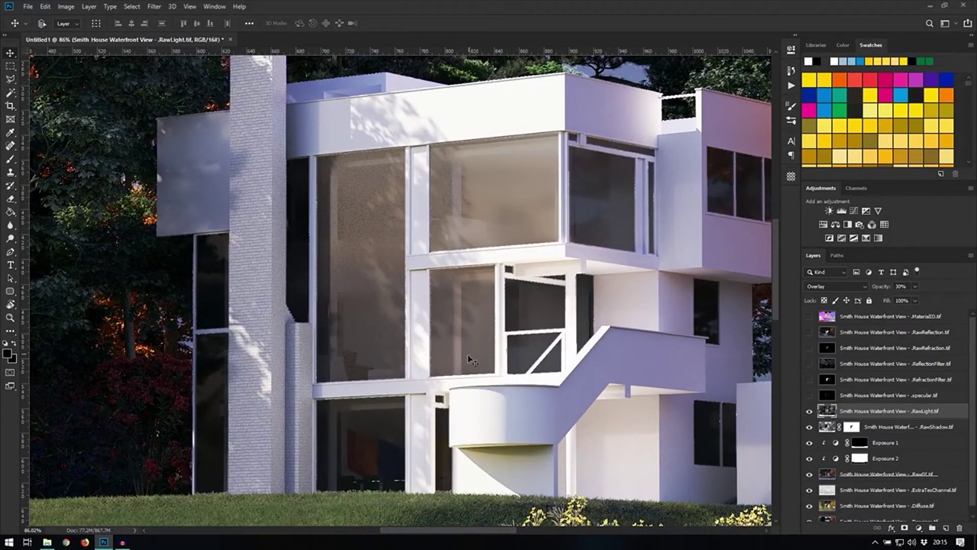
scroll(665, 402, down, 6)
drag(529, 209, 472, 290)
scroll(375, 243, up, 6)
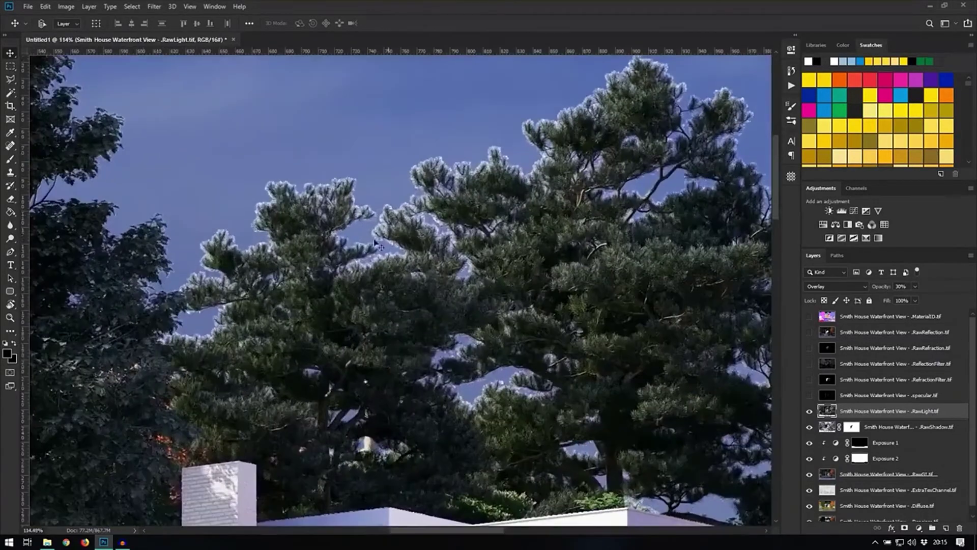
scroll(379, 247, up, 4)
scroll(486, 286, down, 2)
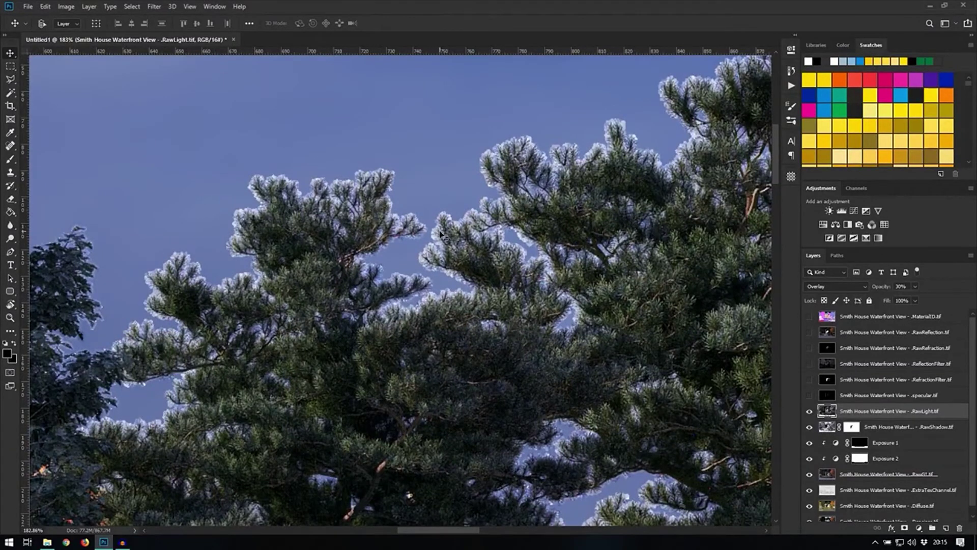
scroll(447, 198, down, 7)
drag(197, 168, 349, 203)
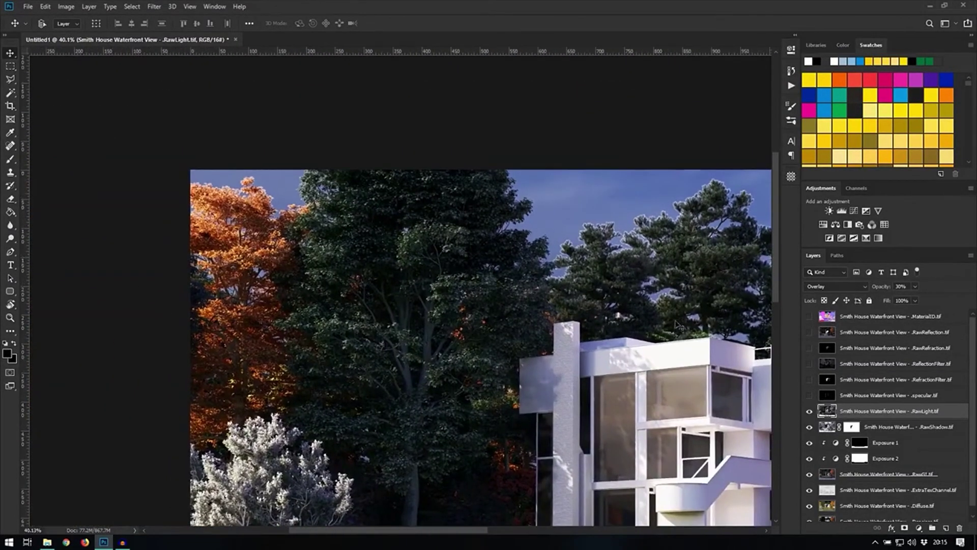
key(Home)
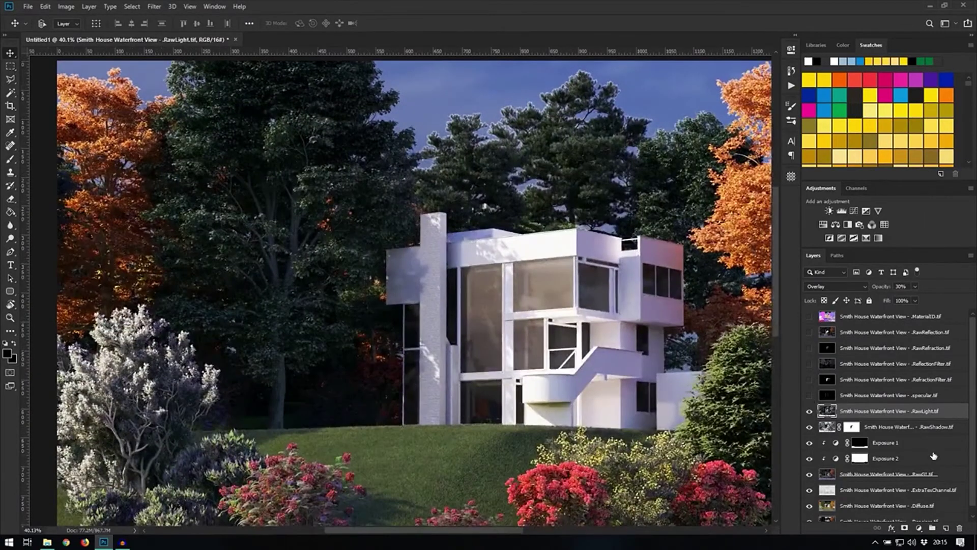
Add a layer mask to RawLight and show and select the MaterialID pass for sampling
click(904, 528)
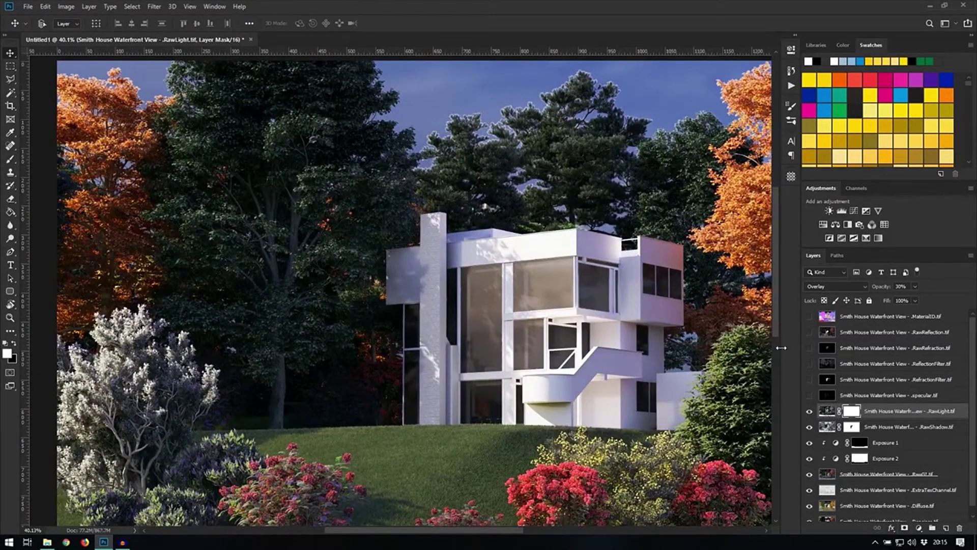
click(855, 320)
click(809, 317)
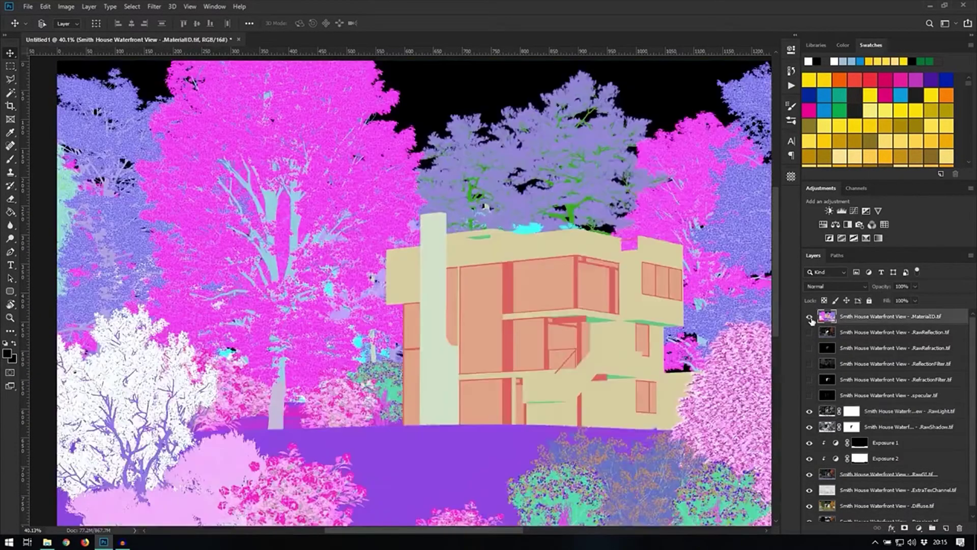
ctrl+click(853, 429)
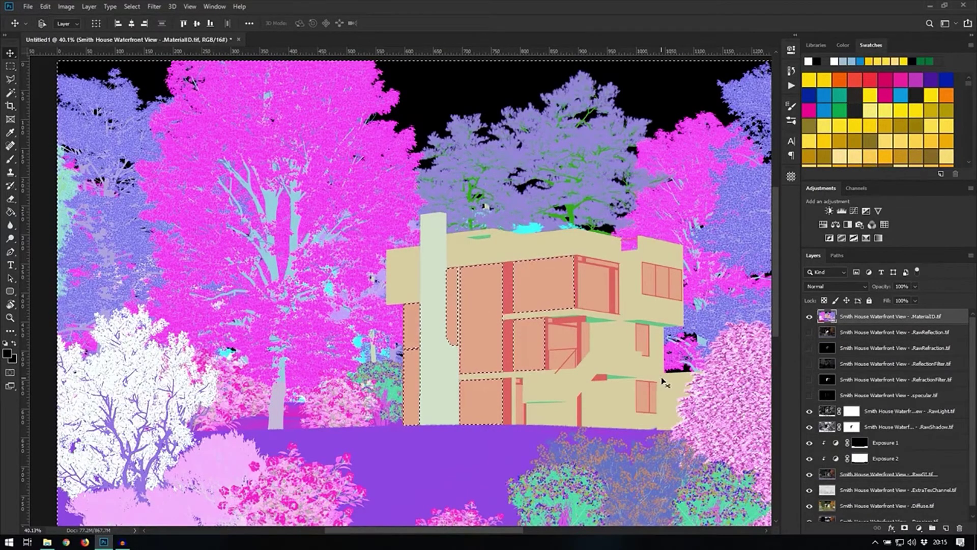
key(w)
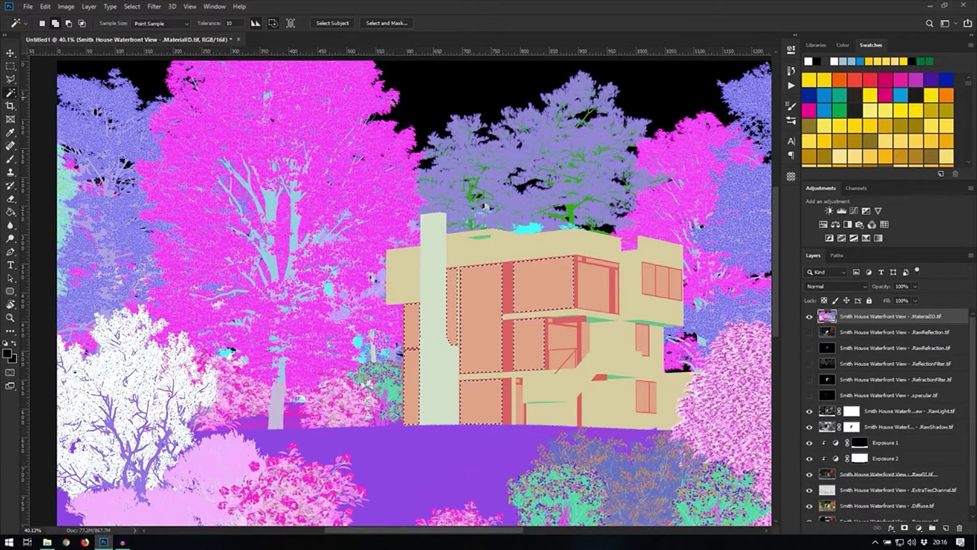
key(z)
key(ctrl+0)
Build a Color Range selection from MaterialID, apply it to the RawLight mask, then hide MaterialID
click(132, 6)
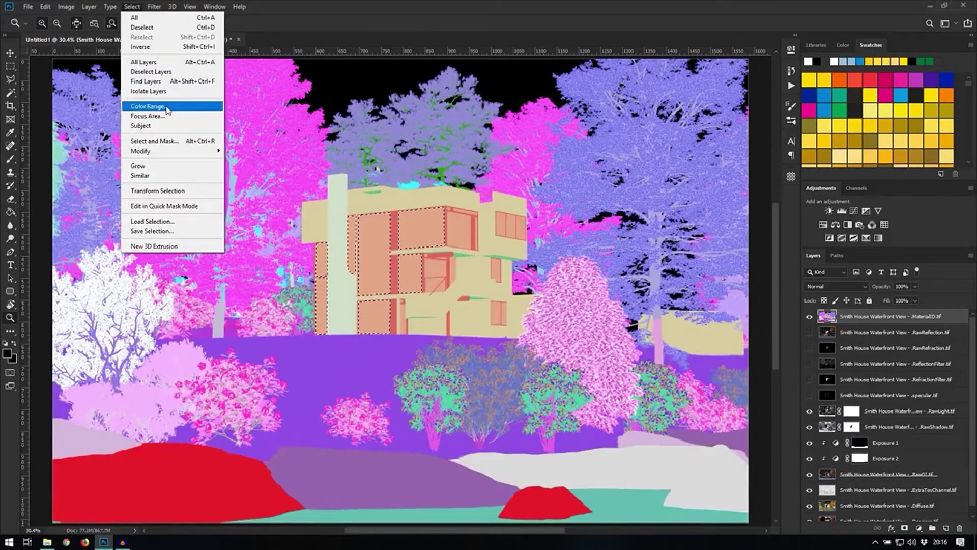
click(148, 108)
click(724, 134)
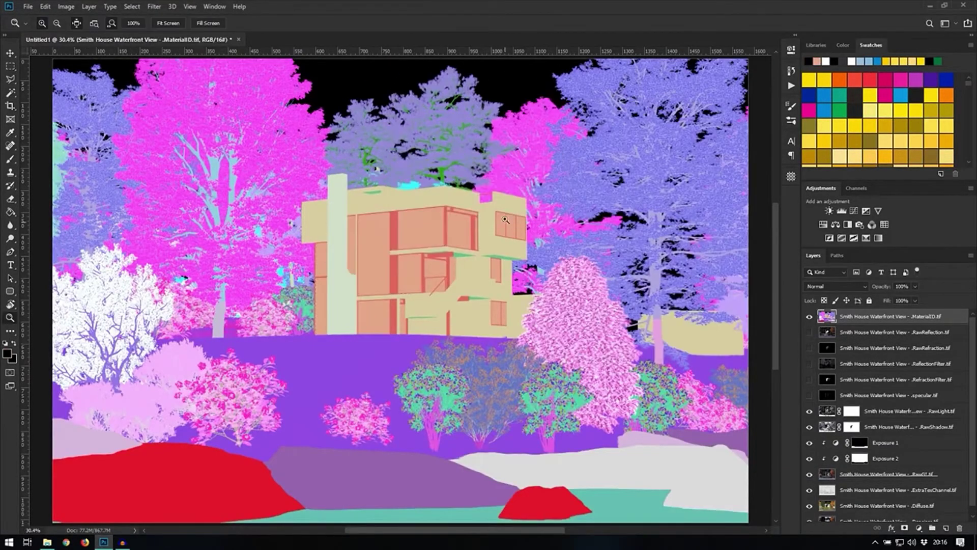
key(alt+s)
key(c)
click(724, 134)
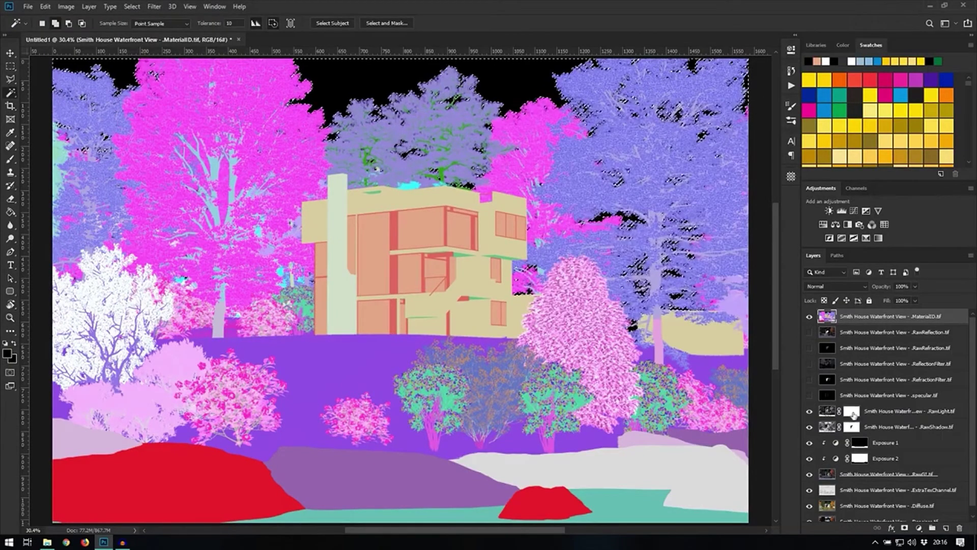
click(851, 411)
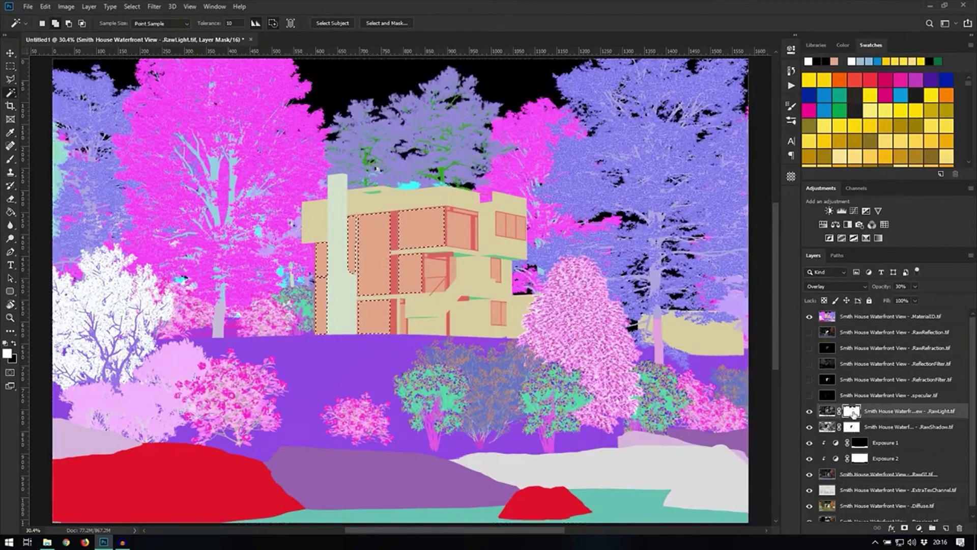
click(809, 316)
click(809, 413)
click(810, 413)
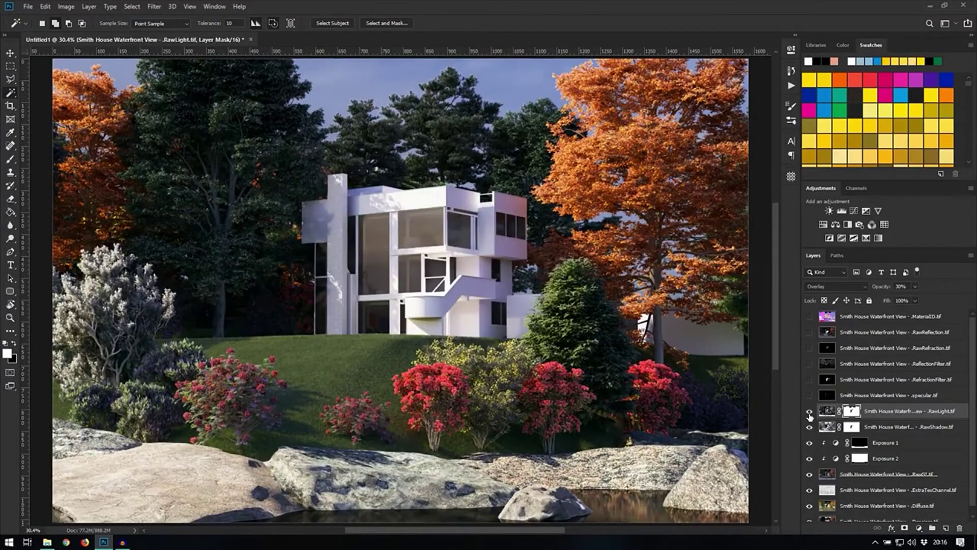
click(810, 413)
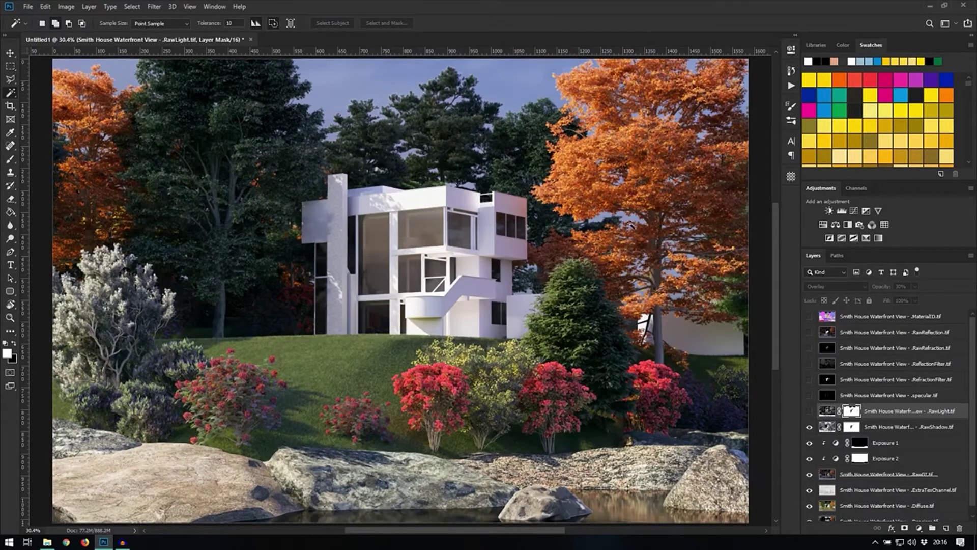
click(809, 412)
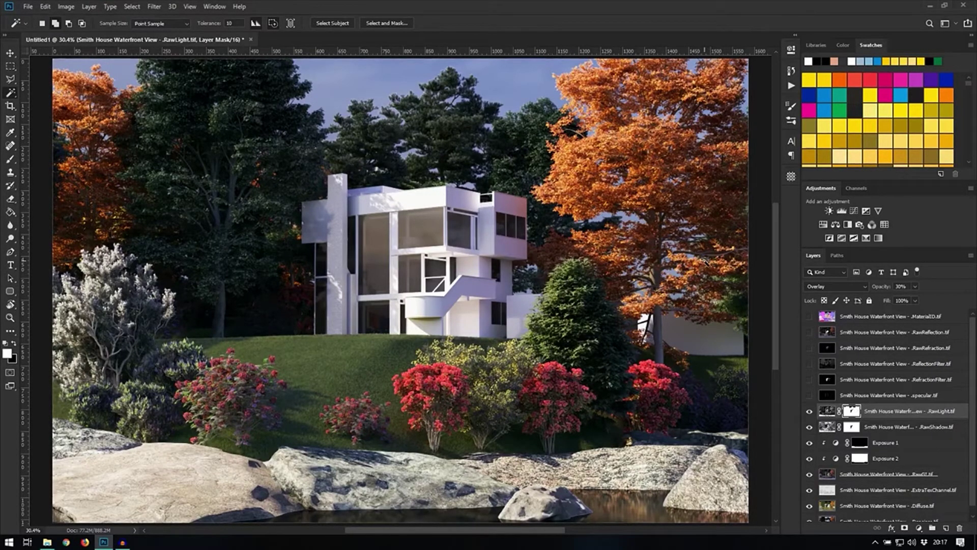
Add Brightness/Contrast and Levels (20, 3.57, 255) adjustment layers, both clipped to RawLight
click(829, 211)
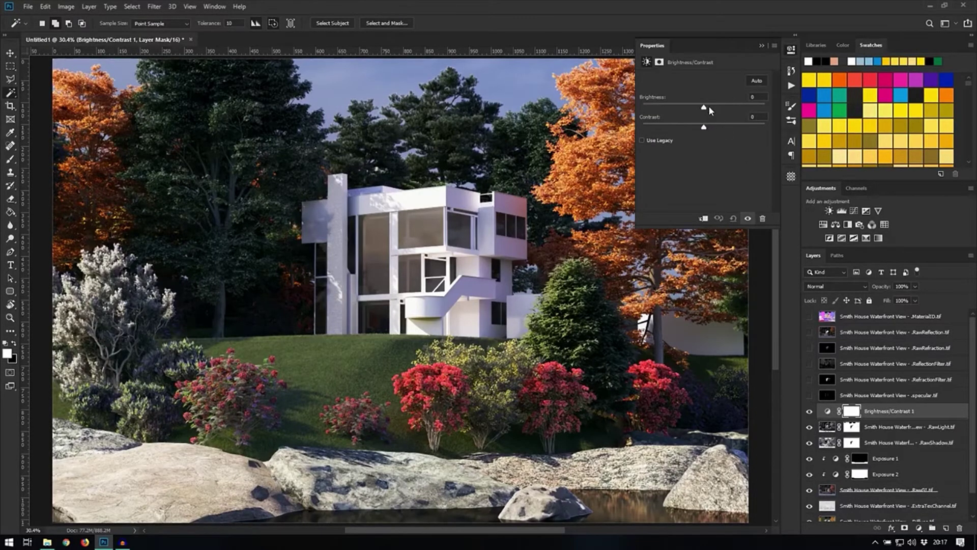
drag(703, 108, 694, 114)
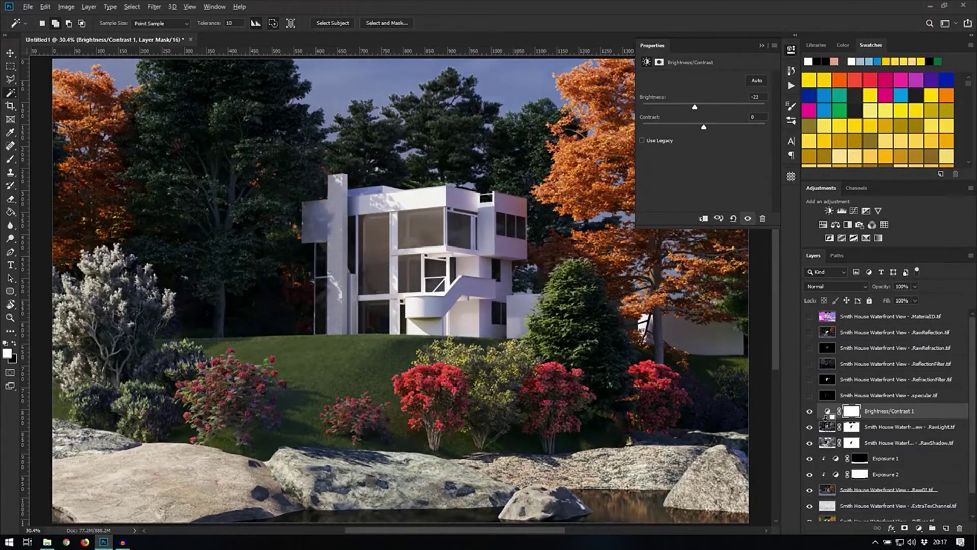
alt+click(882, 418)
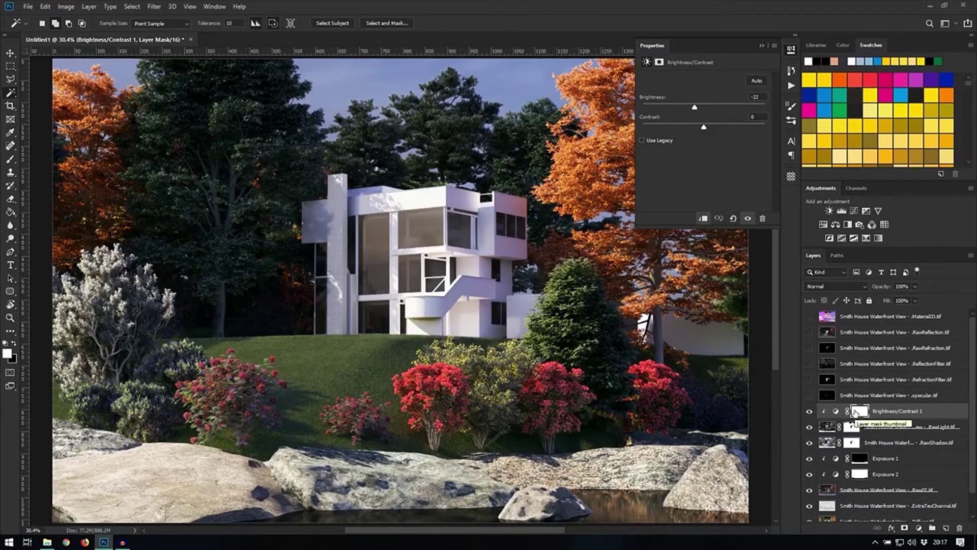
click(841, 211)
drag(710, 153, 666, 154)
key(ctrl+alt+g)
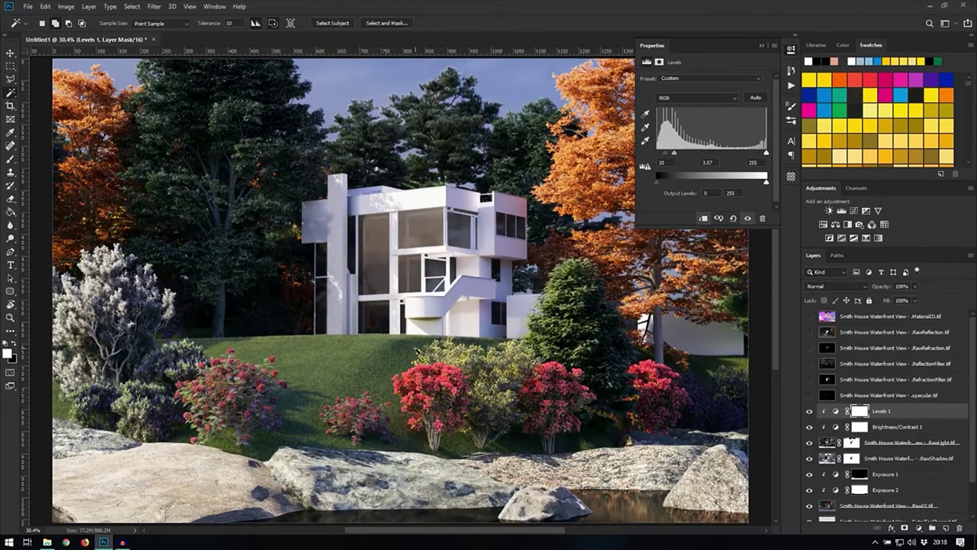
Lower the Brightness/Contrast brightness to -55 and add a Black & White adjustment above Levels 1
click(898, 428)
drag(688, 108, 679, 109)
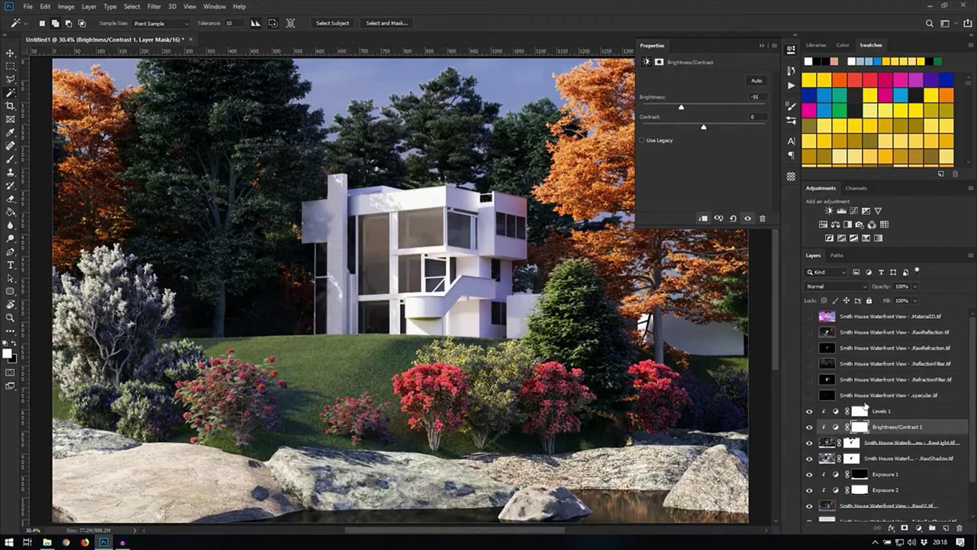
click(884, 412)
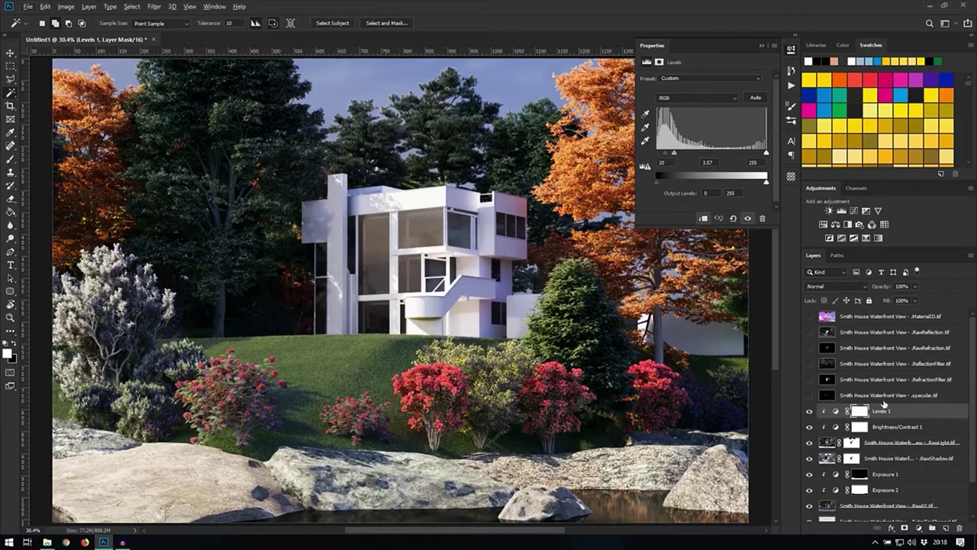
click(847, 224)
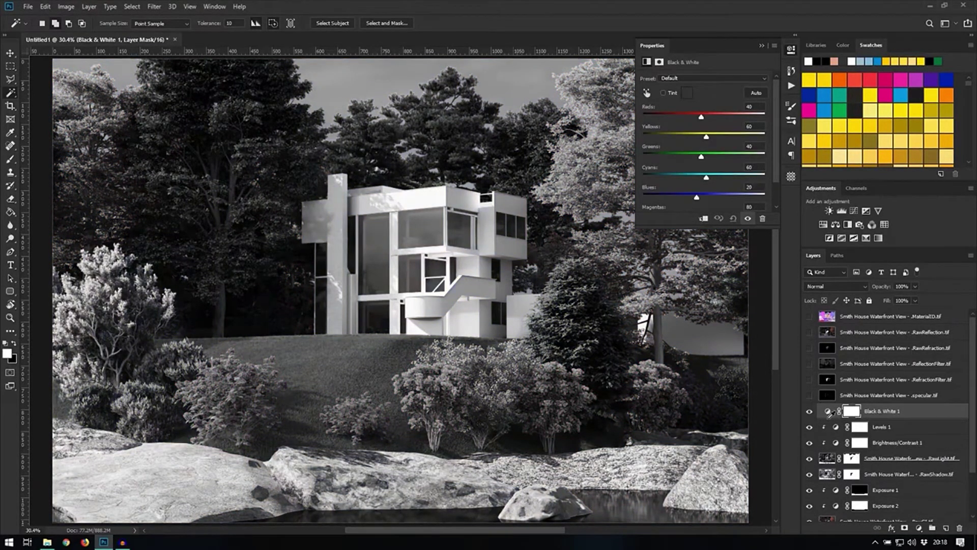
Clip Black & White to the layer below, then erase the bottom rocks from the RawLight mask
alt+click(828, 418)
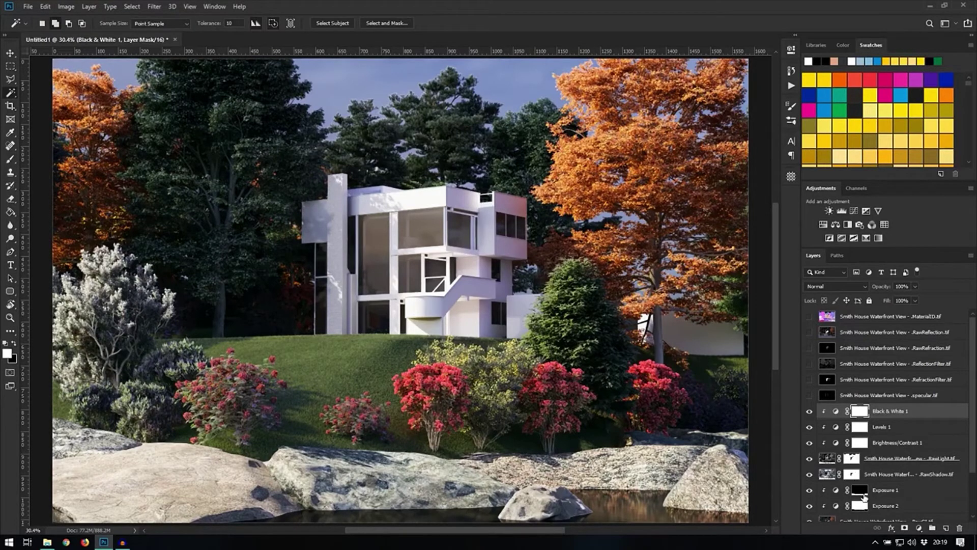
ctrl+click(860, 512)
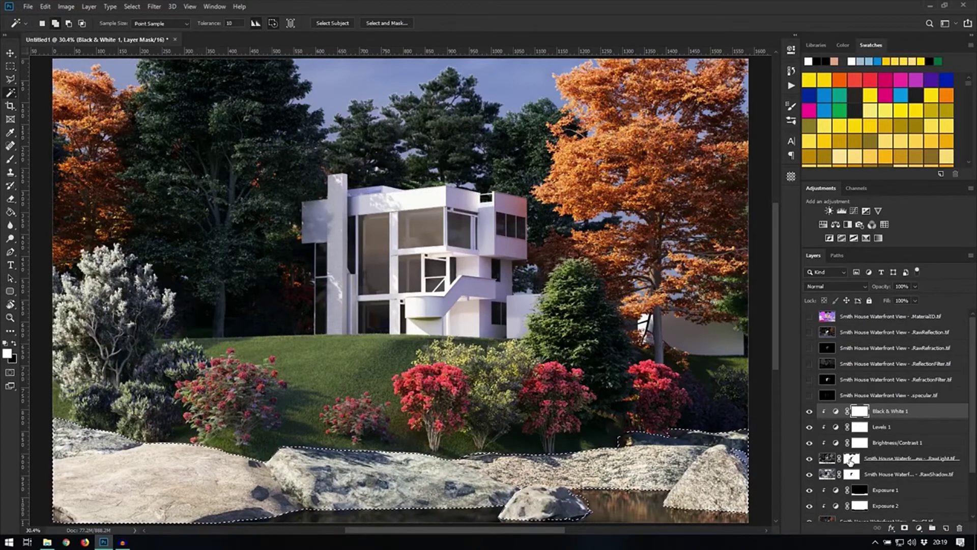
click(849, 460)
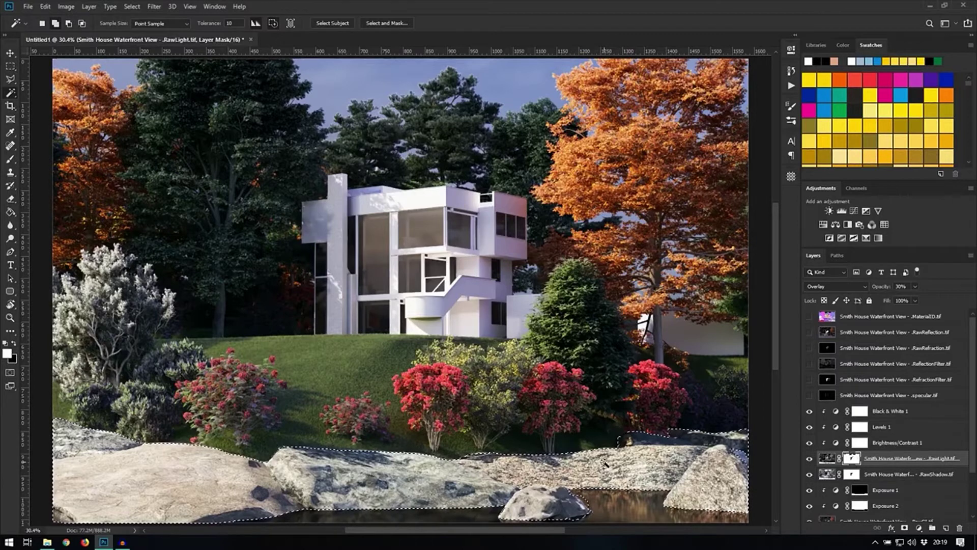
key(e)
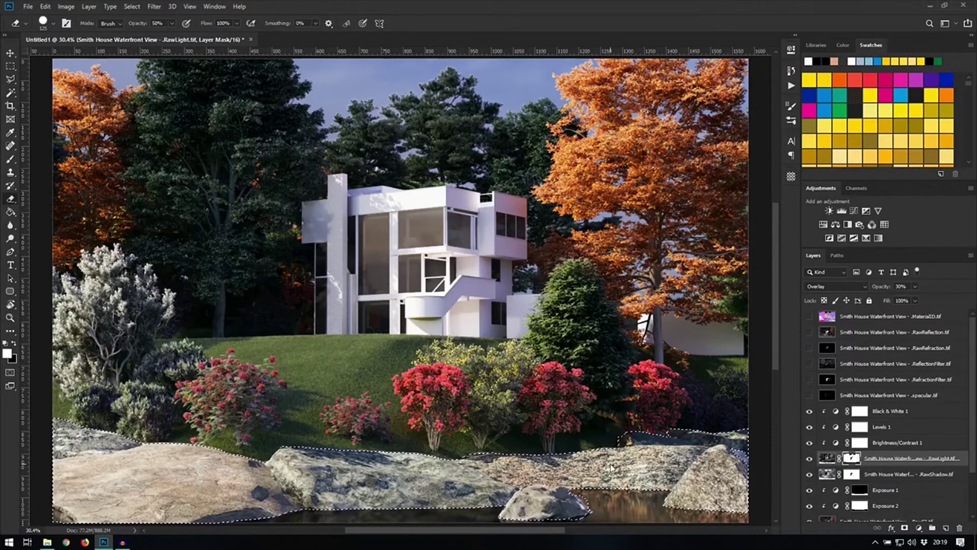
key(ctrl+d)
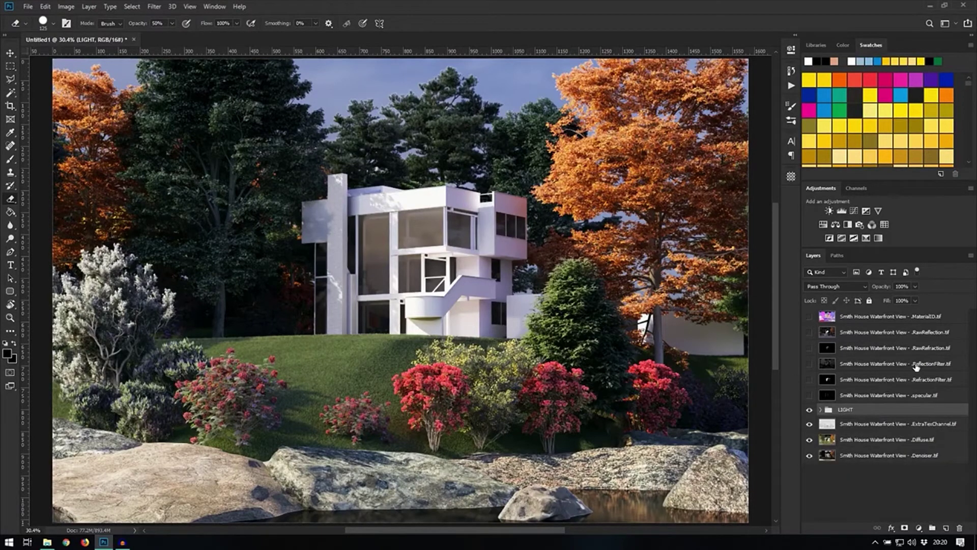
Place the RawReflection.tif pass above LIGHT, make it visible, and set Overlay at 50% opacity
click(894, 365)
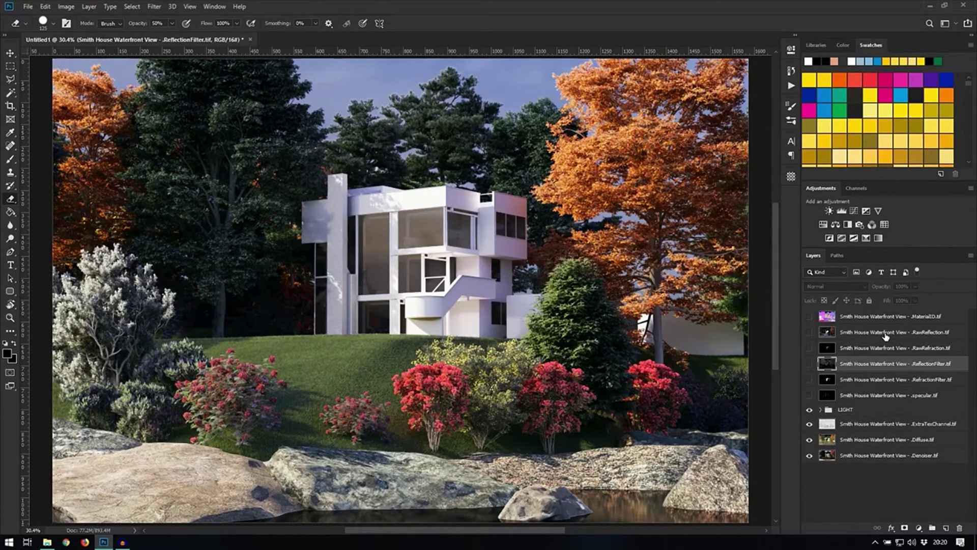
drag(886, 336, 892, 400)
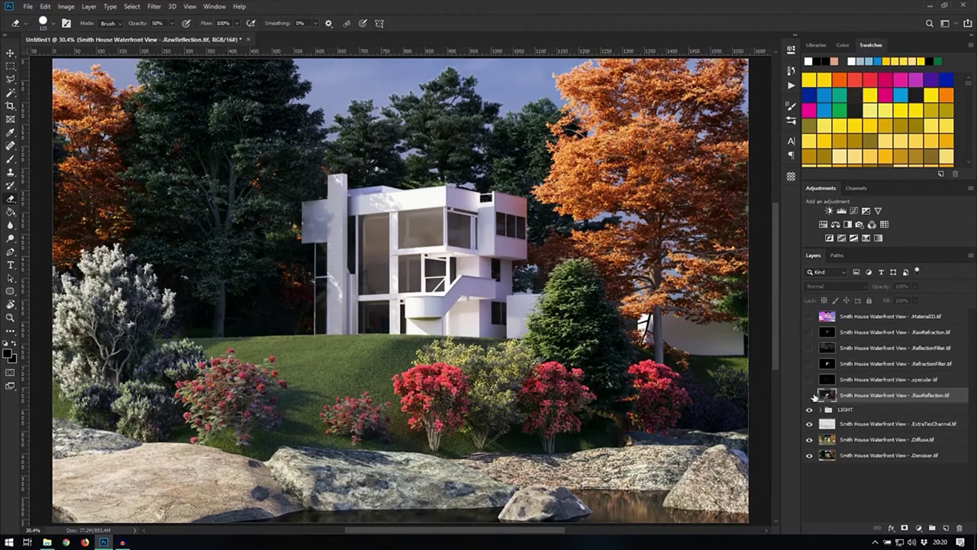
click(809, 395)
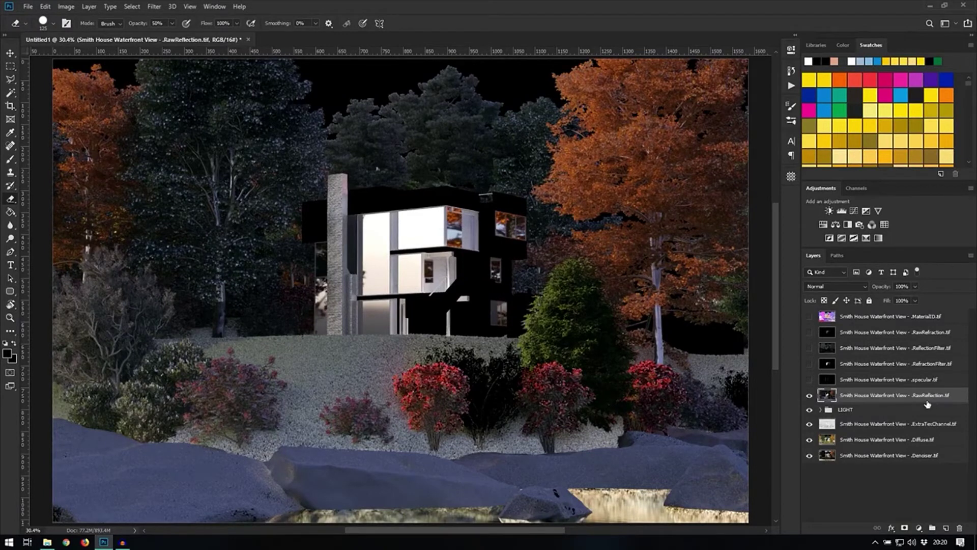
click(829, 285)
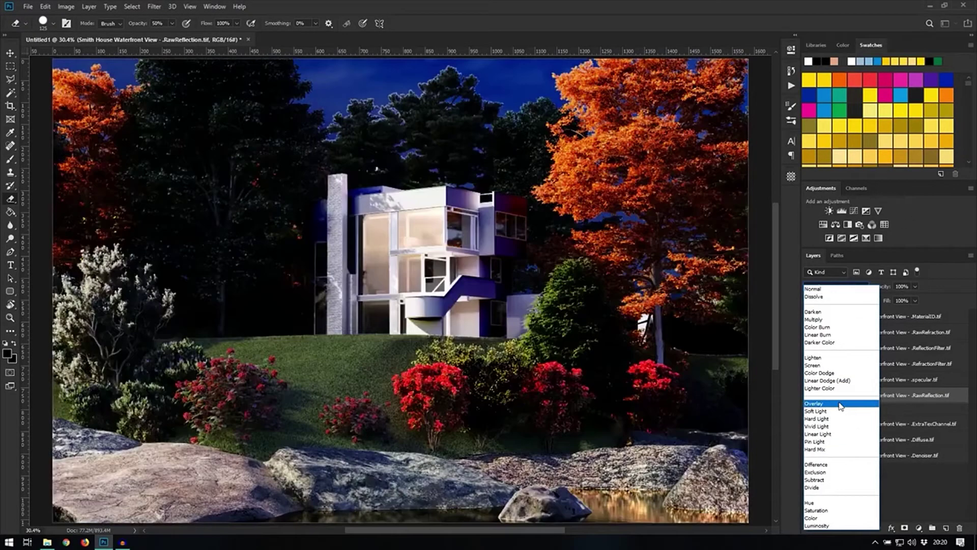
click(840, 404)
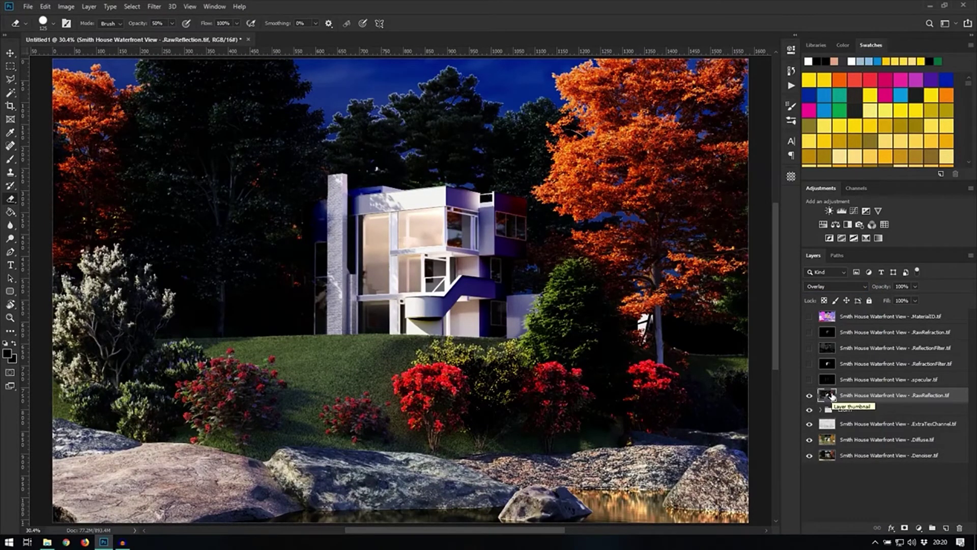
key(v)
key(5)
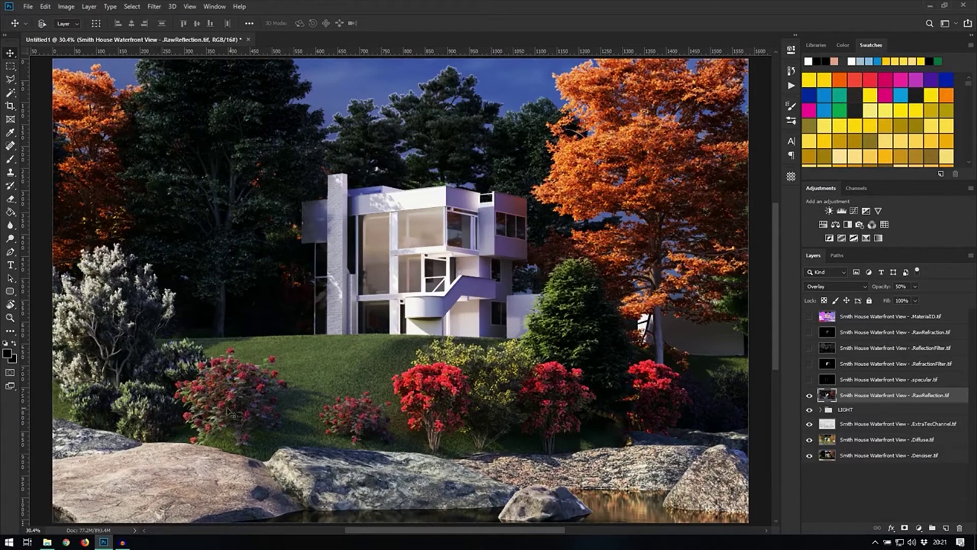
scroll(614, 164, up, 5)
scroll(613, 164, up, 4)
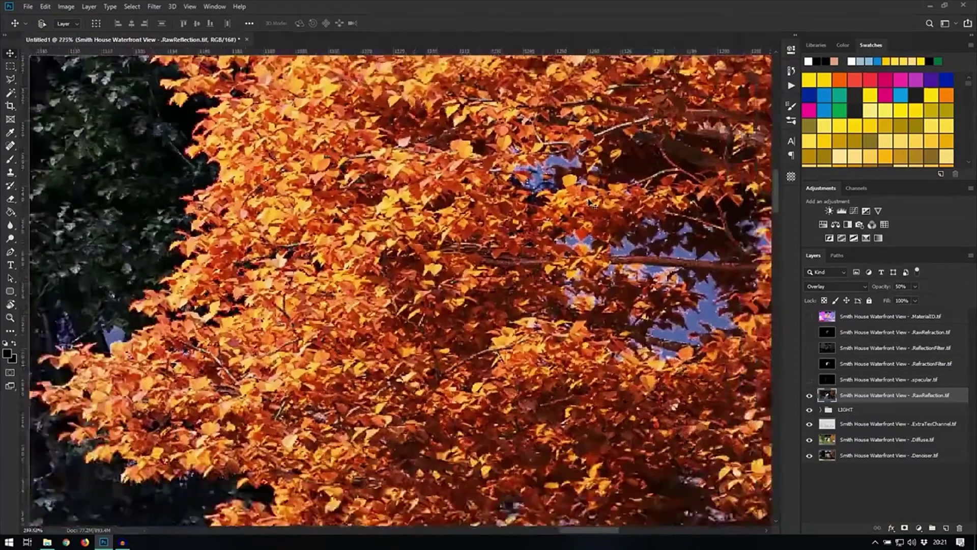
scroll(709, 158, down, 3)
scroll(710, 158, down, 4)
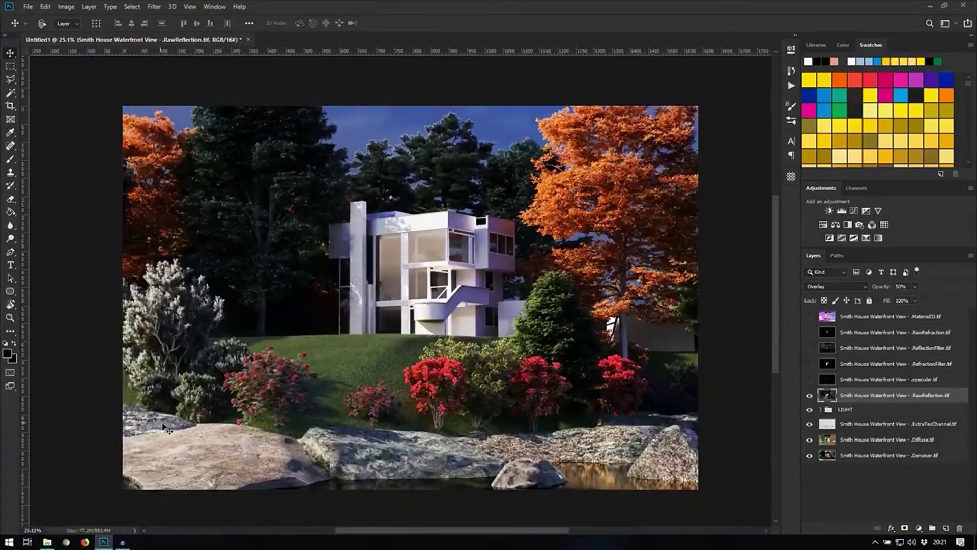
scroll(441, 363, up, 5)
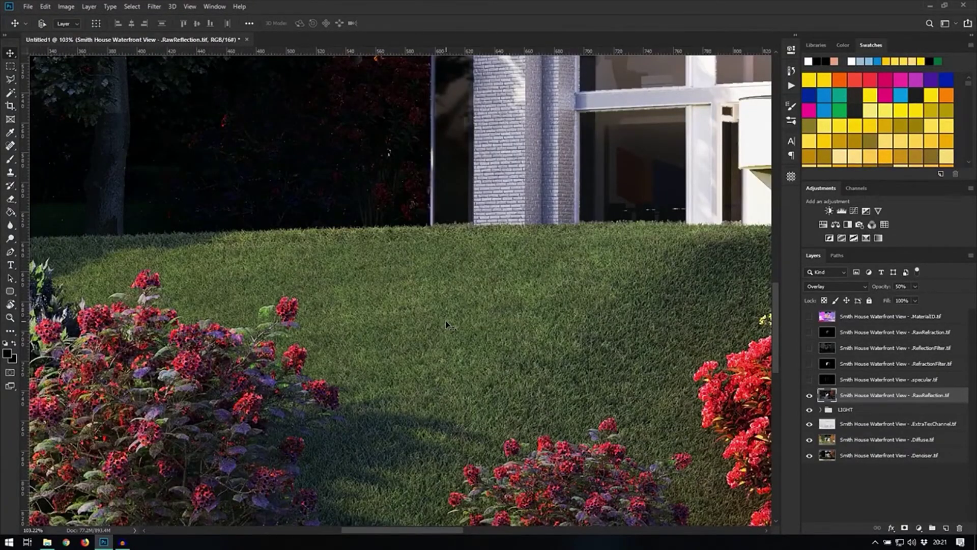
scroll(536, 299, down, 3)
scroll(537, 300, down, 4)
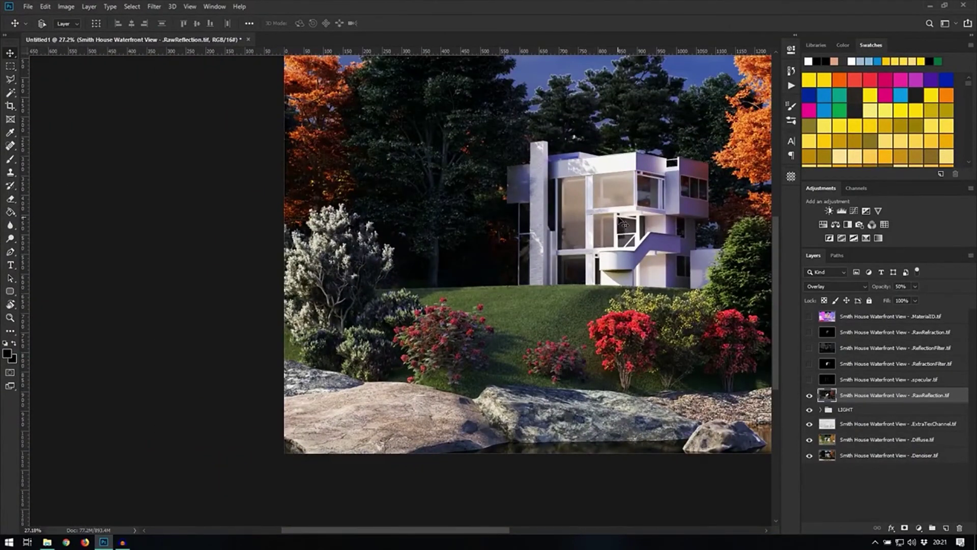
scroll(623, 222, up, 2)
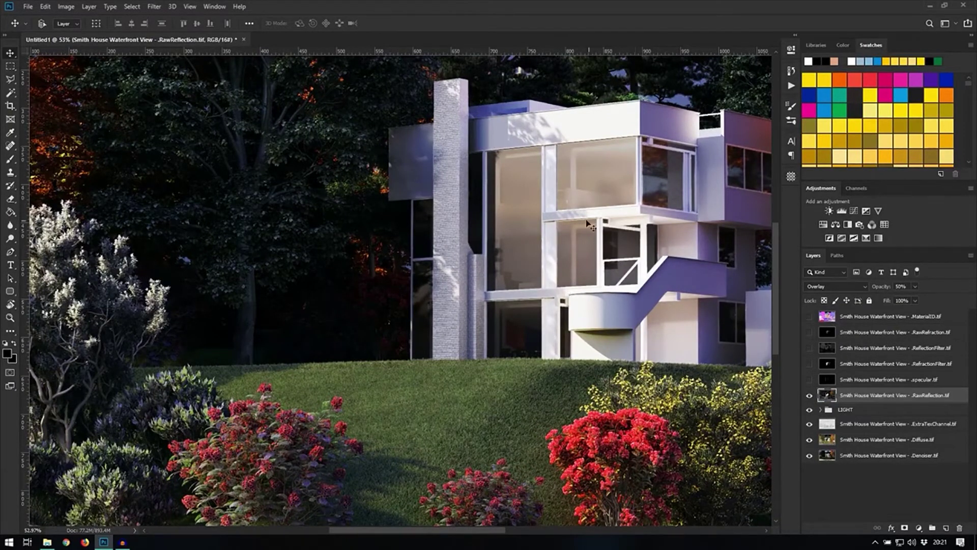
scroll(572, 217, down, 3)
scroll(572, 217, down, 1)
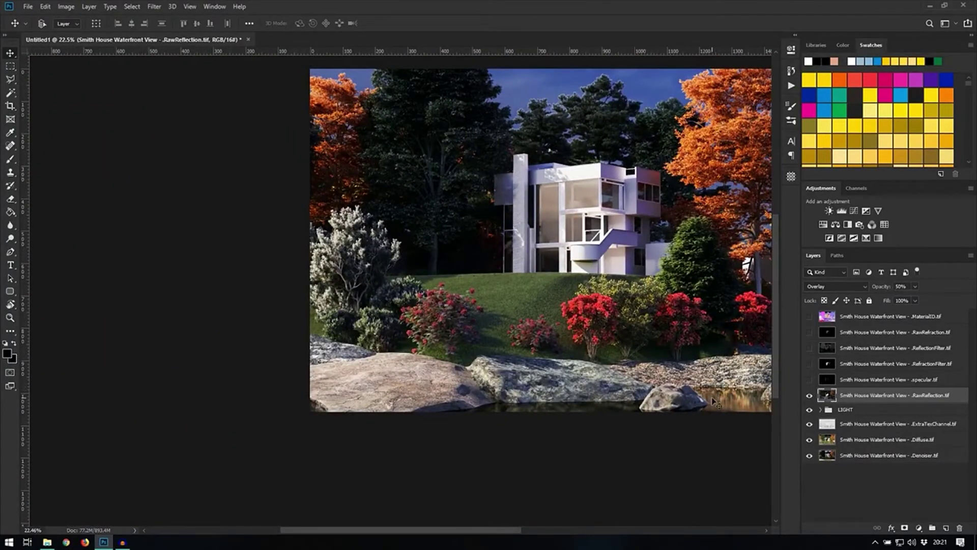
key(z)
right_click(565, 279)
Move the ReflectionFilter pass just above RawReflection and make it visible
click(582, 283)
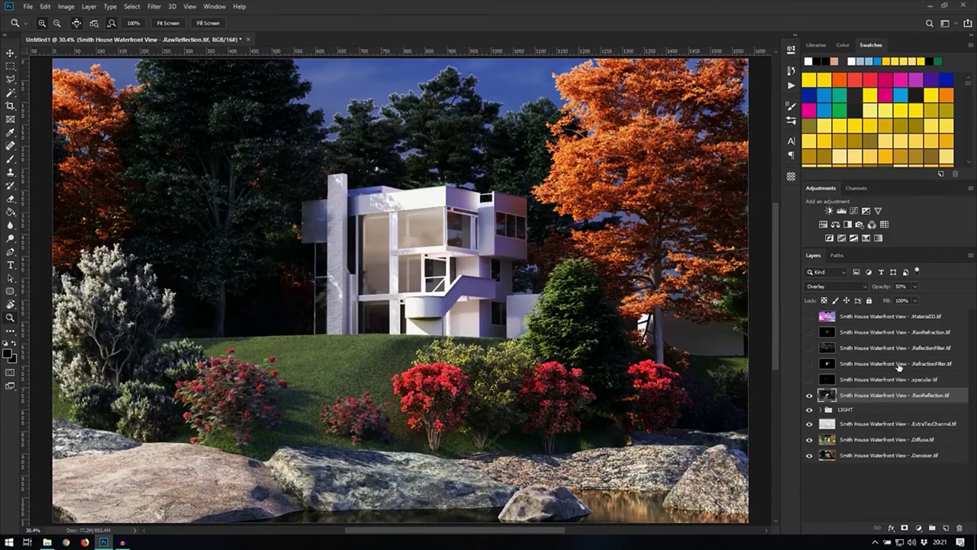
click(919, 351)
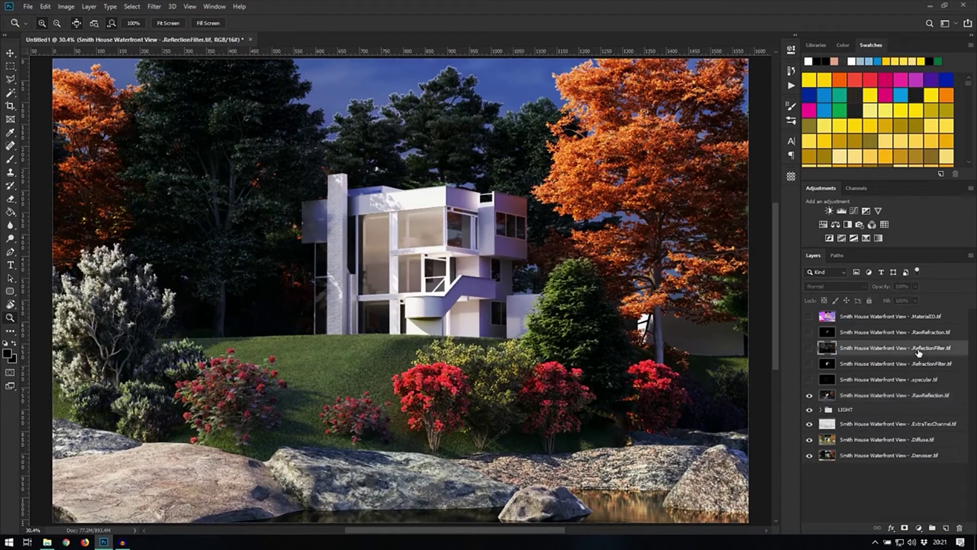
drag(863, 351, 810, 390)
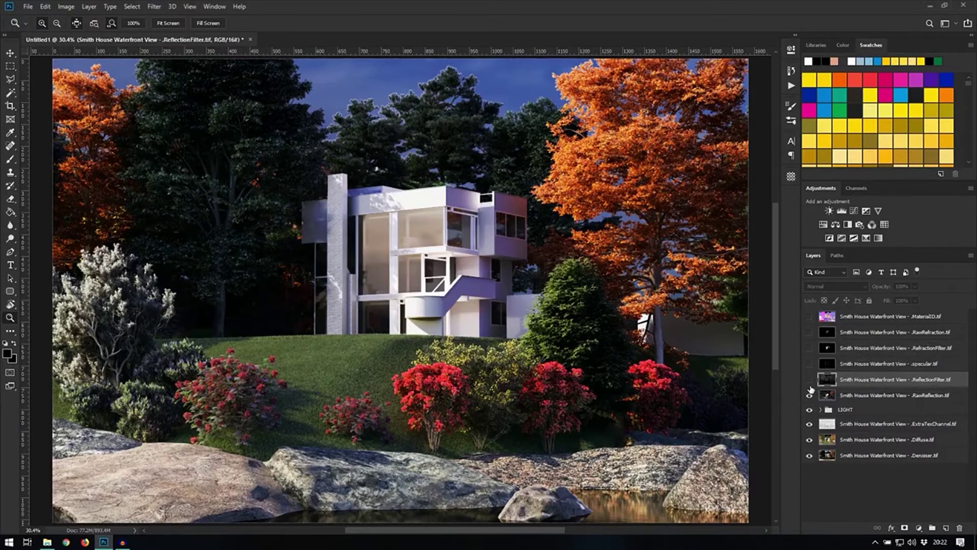
click(809, 379)
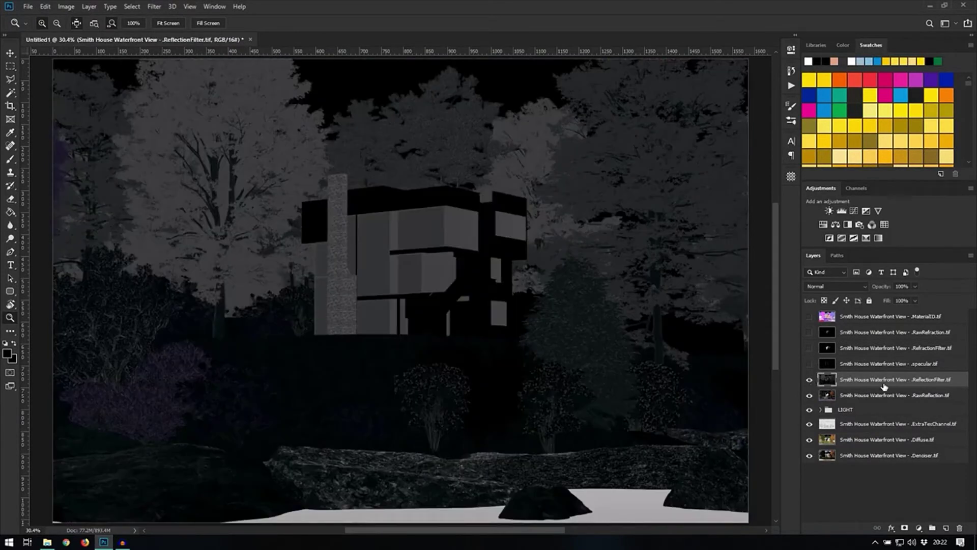
Select the house's left wall and upper centre panels, then refine with Color Range at higher fuzziness
key(w)
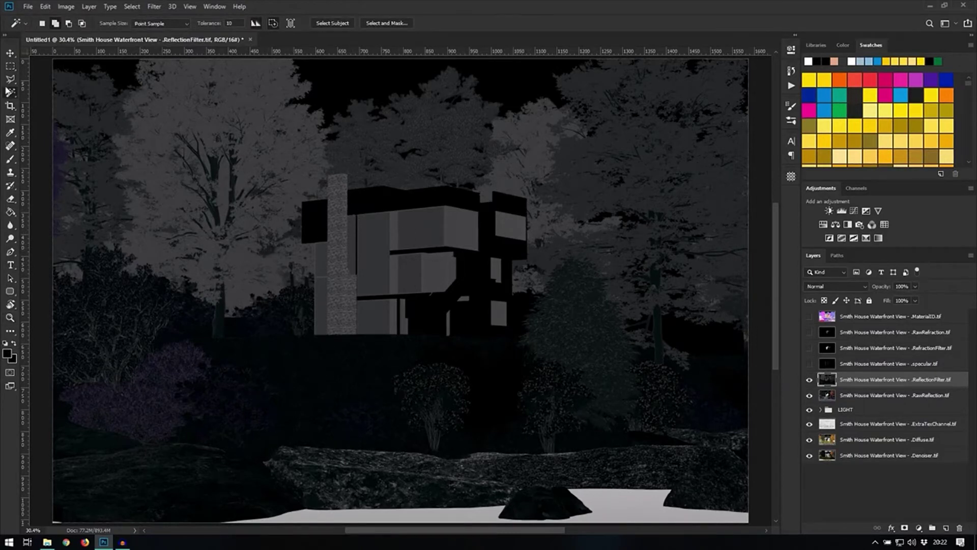
click(374, 239)
shift+click(412, 231)
scroll(436, 260, up, 3)
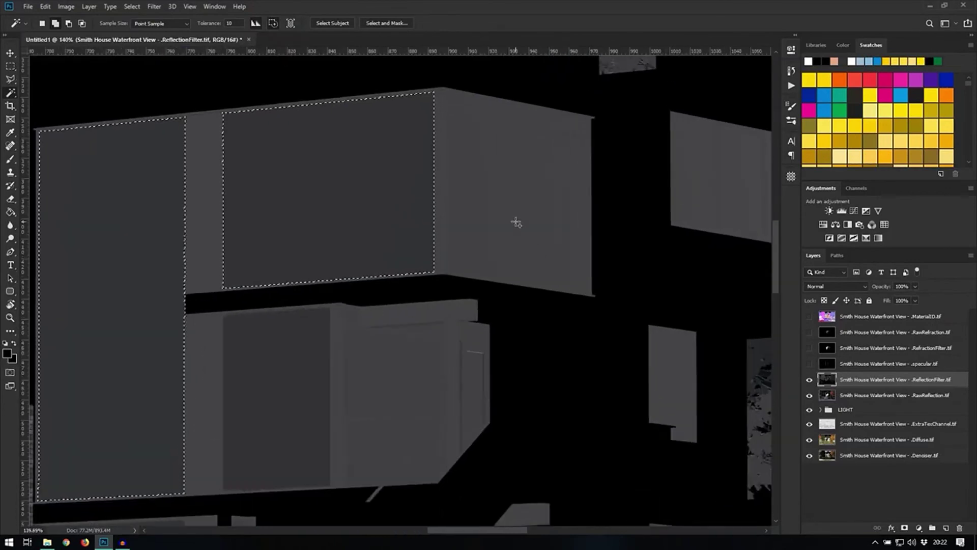
click(132, 6)
click(149, 106)
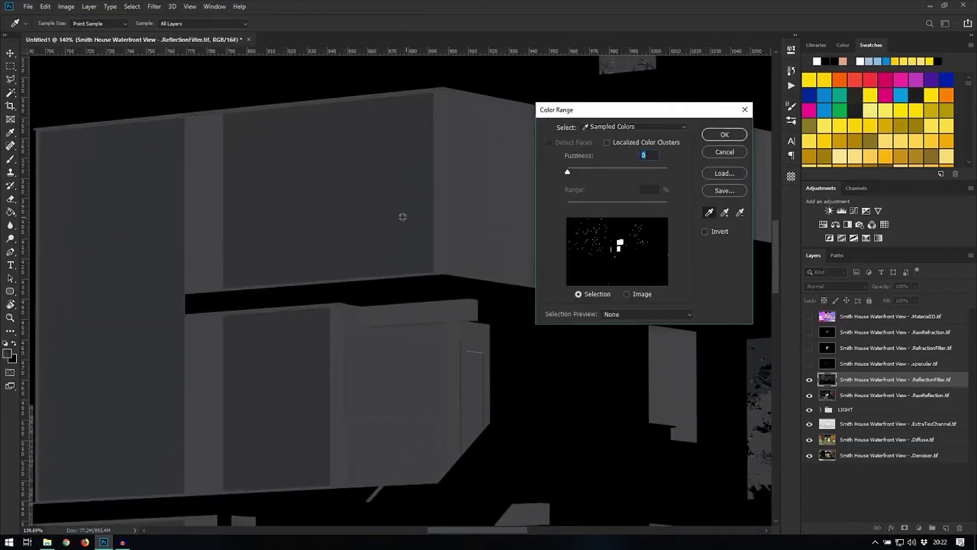
click(722, 137)
scroll(321, 183, down, 3)
click(132, 6)
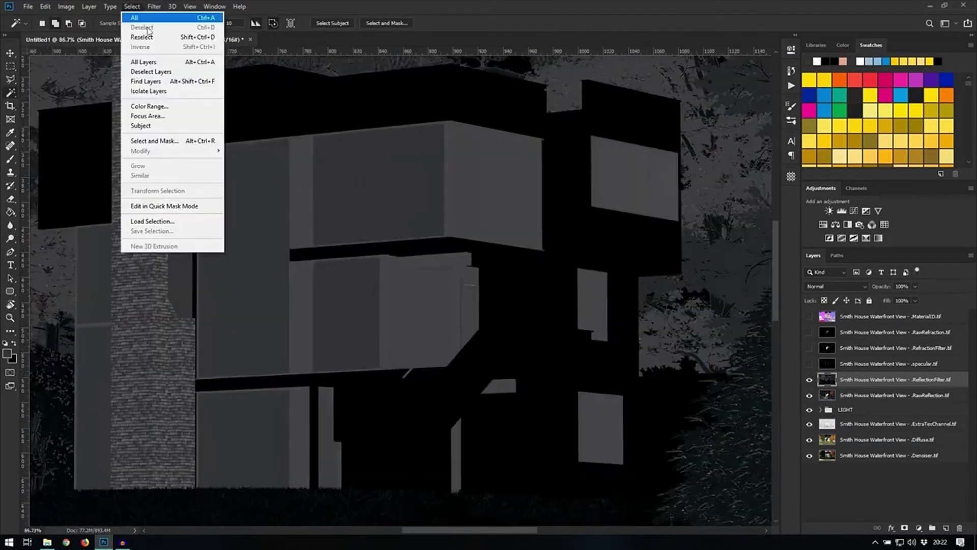
click(149, 106)
drag(569, 173, 578, 176)
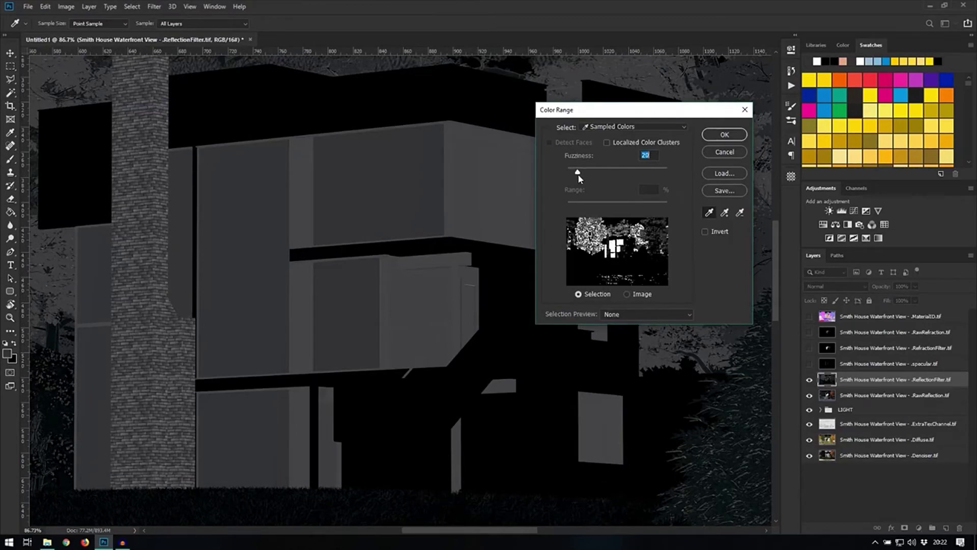
key(Return)
Reselect the facade by Color Range on MaterialID at fuzziness 11, then hide MaterialID and activate RawReflection
scroll(389, 201, down, 5)
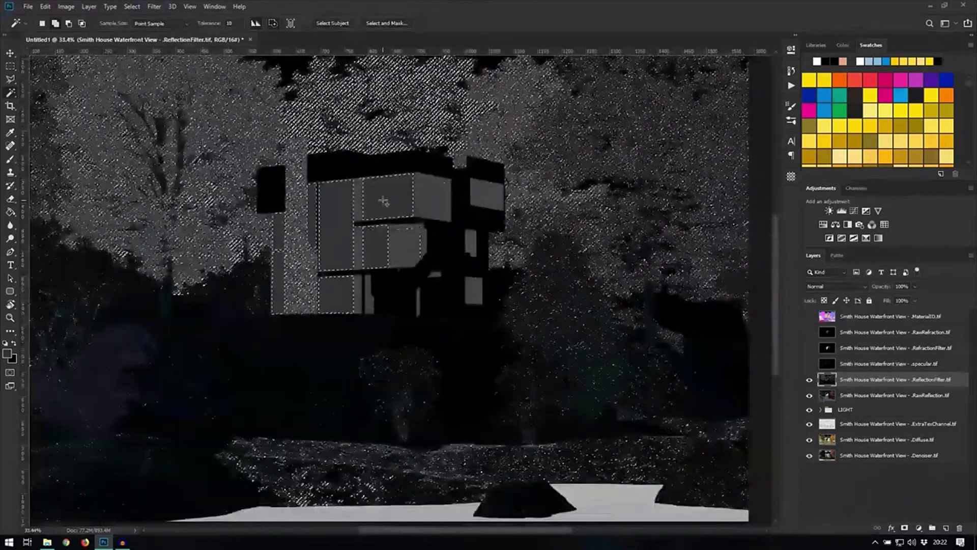
click(859, 318)
click(809, 316)
scroll(554, 314, up, 5)
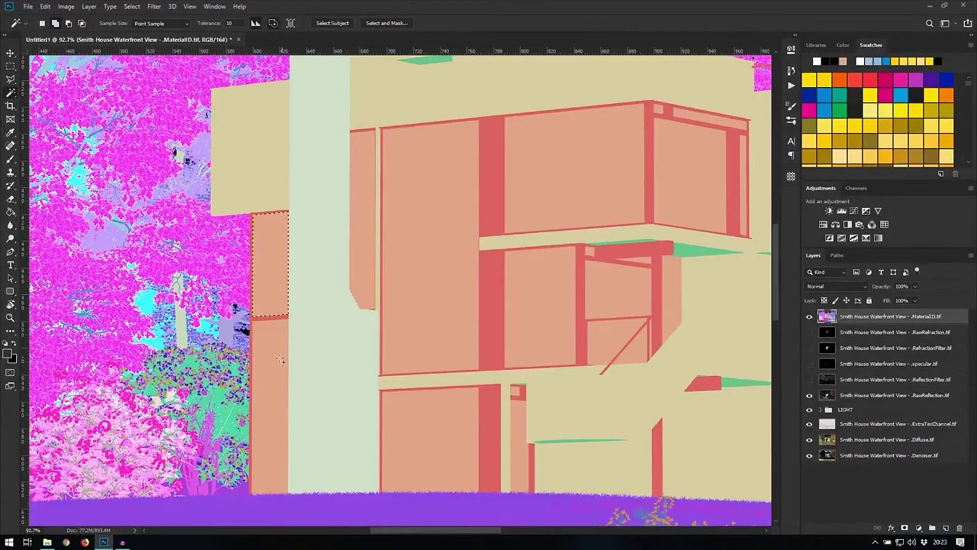
key(ctrl+d)
click(131, 6)
click(208, 129)
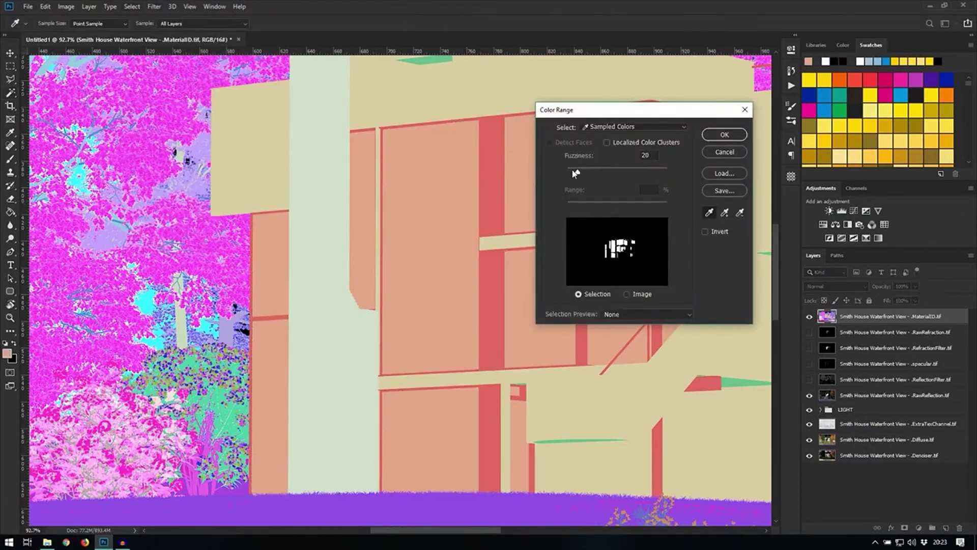
drag(579, 173, 573, 175)
key(Return)
scroll(694, 421, down, 5)
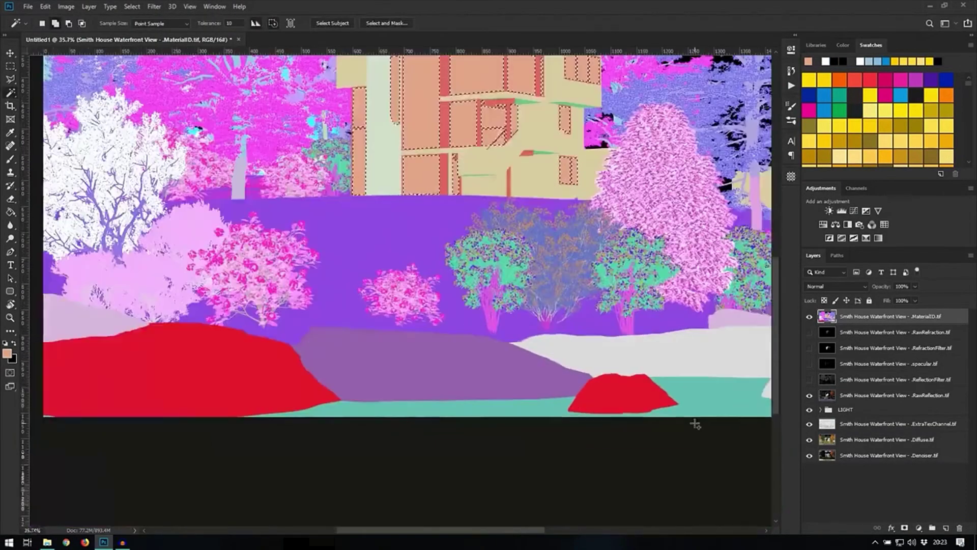
click(809, 316)
click(890, 395)
Mask RawReflection to the facade selection and compare the reflection pass on and off
click(904, 528)
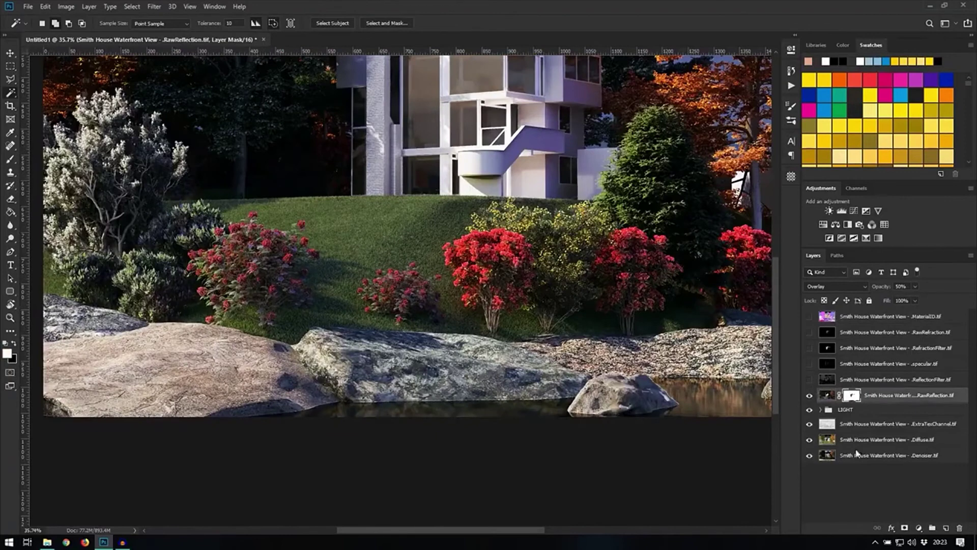
key(z)
scroll(474, 263, down, 2)
click(809, 395)
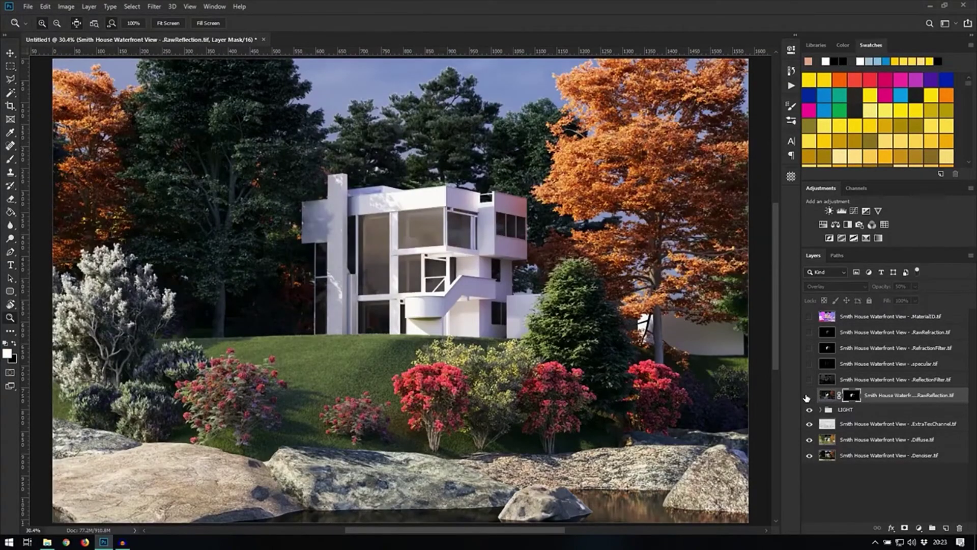
click(809, 396)
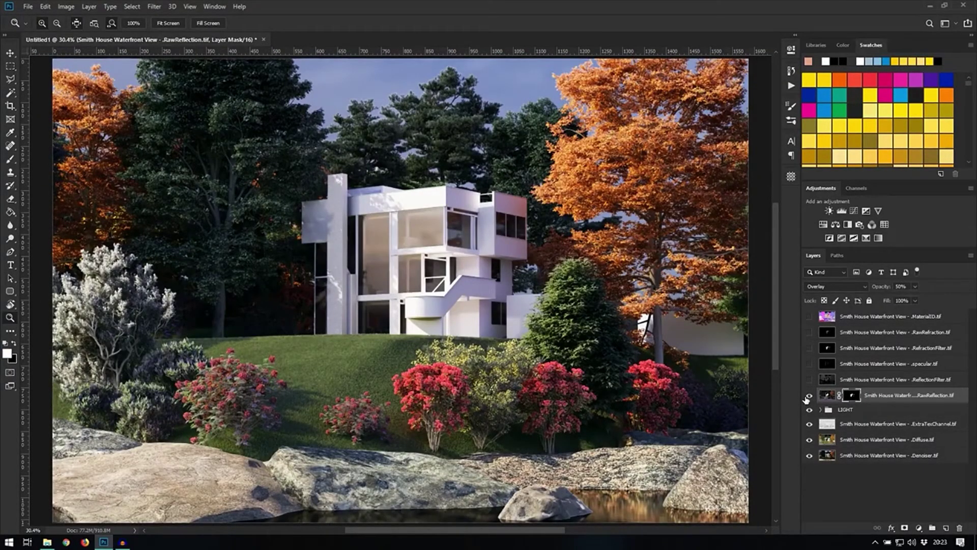
click(808, 396)
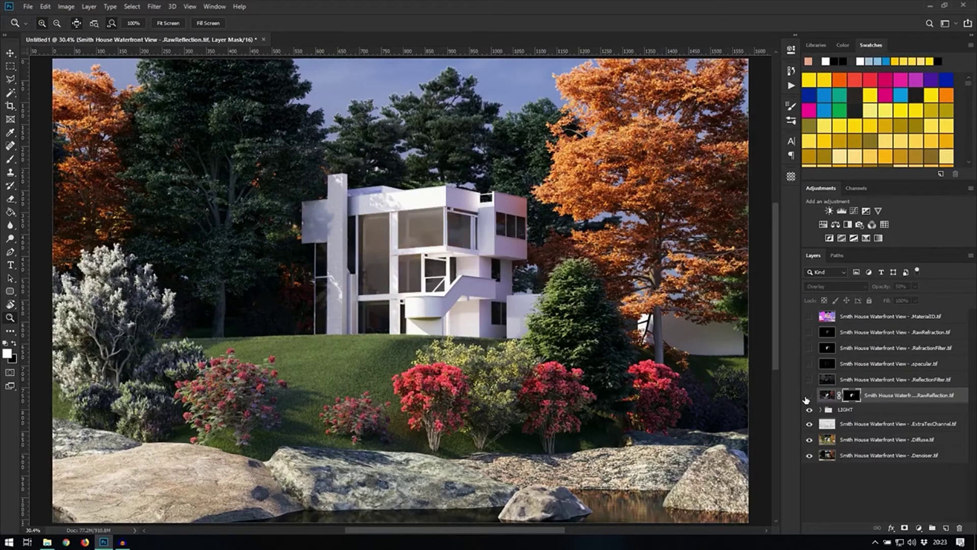
click(808, 395)
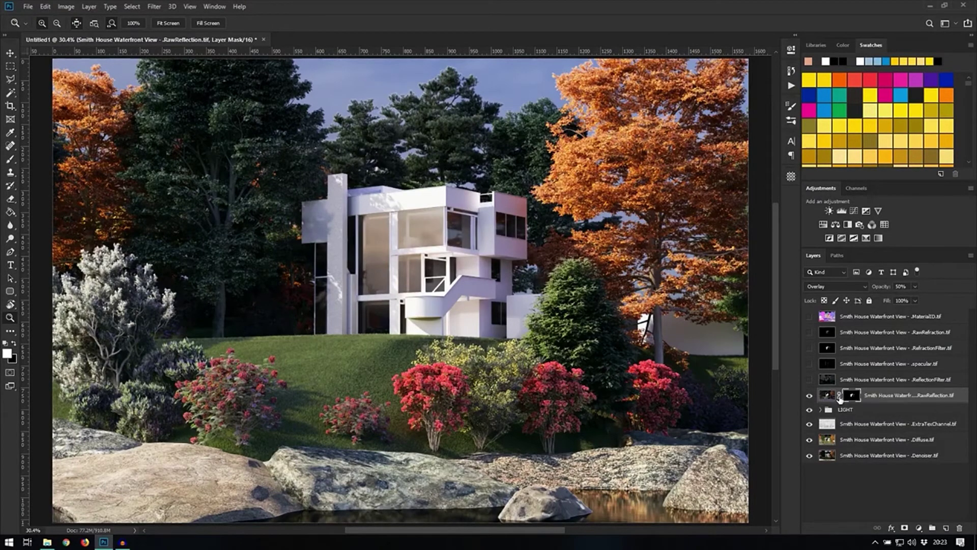
Add a Levels adjustment with midtones raised to about 1.27, clipped to RawReflection
click(846, 212)
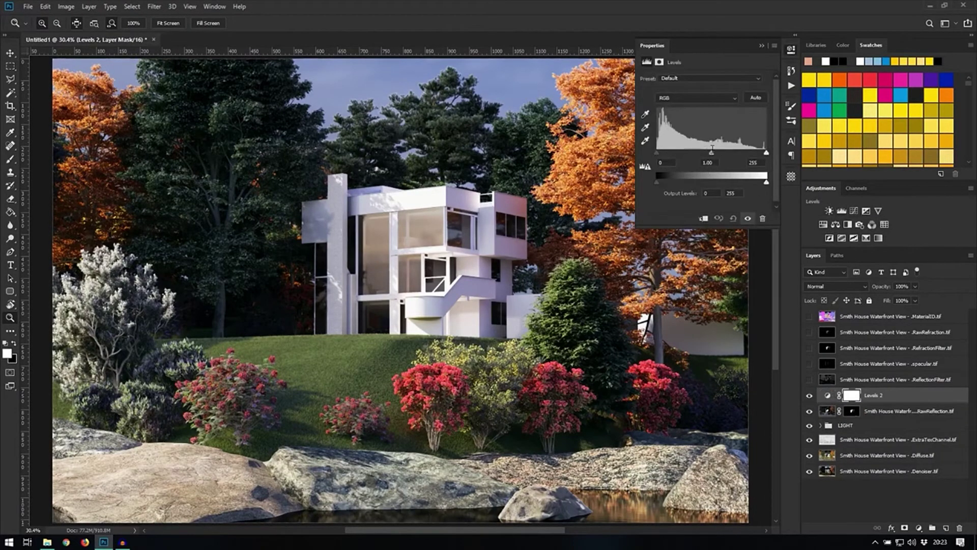
drag(711, 152, 704, 152)
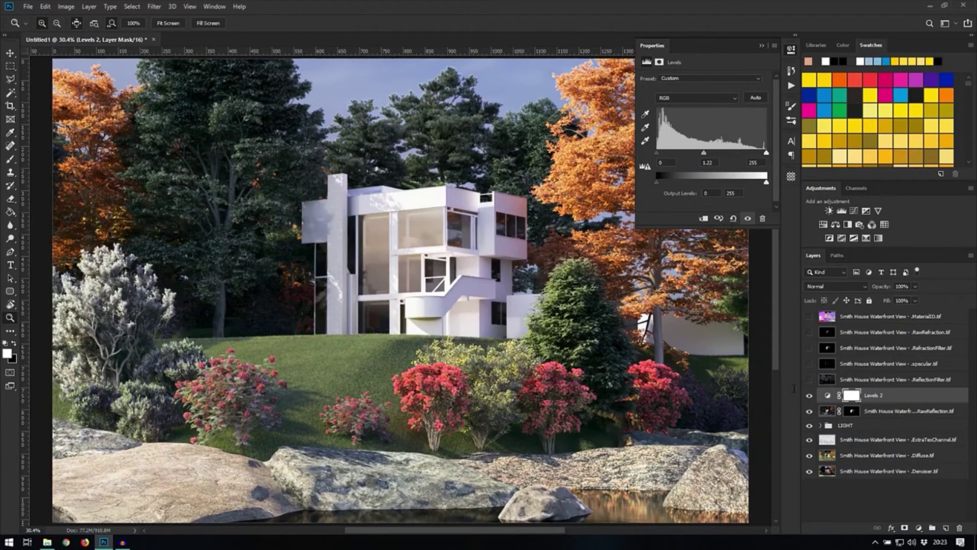
click(865, 410)
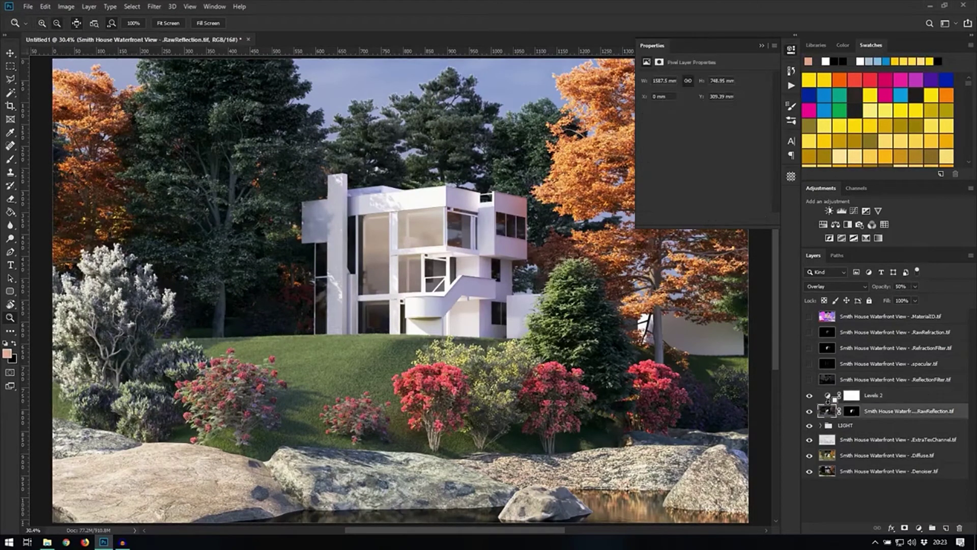
alt+click(894, 403)
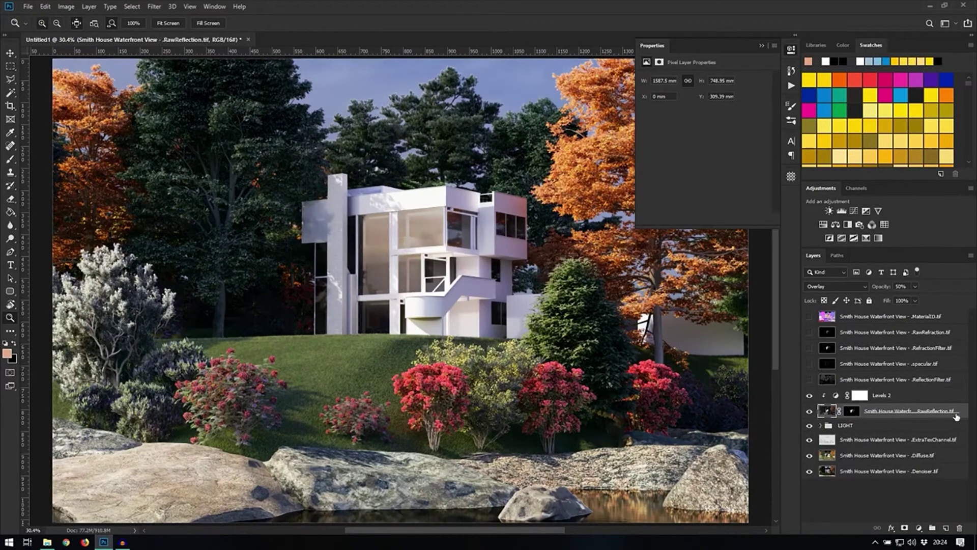
click(870, 398)
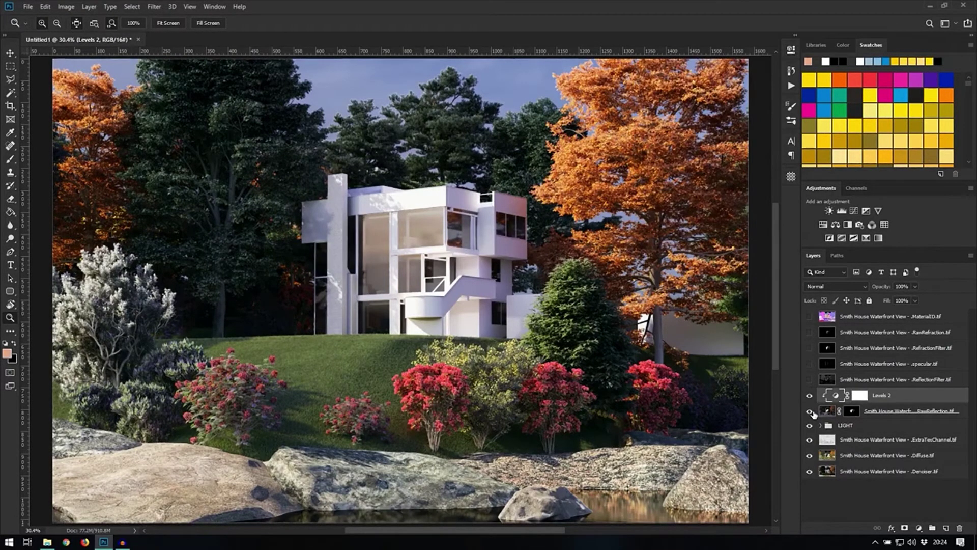
Show the specular pass and set its blend mode to Screen
click(809, 364)
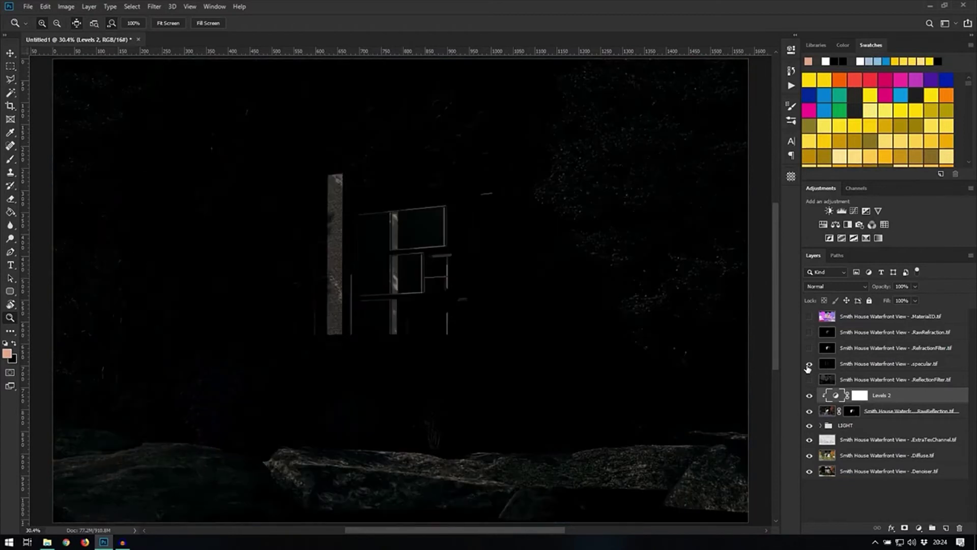
click(830, 367)
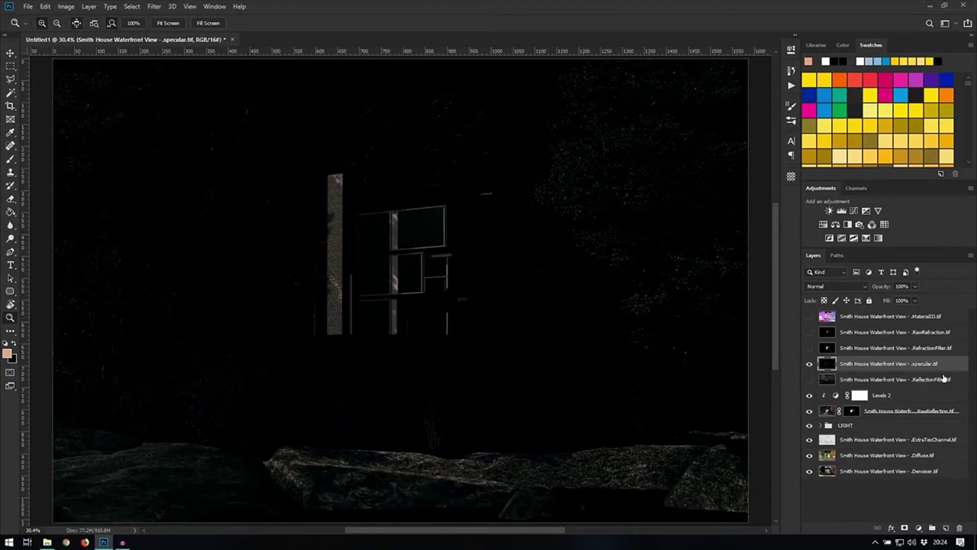
click(836, 291)
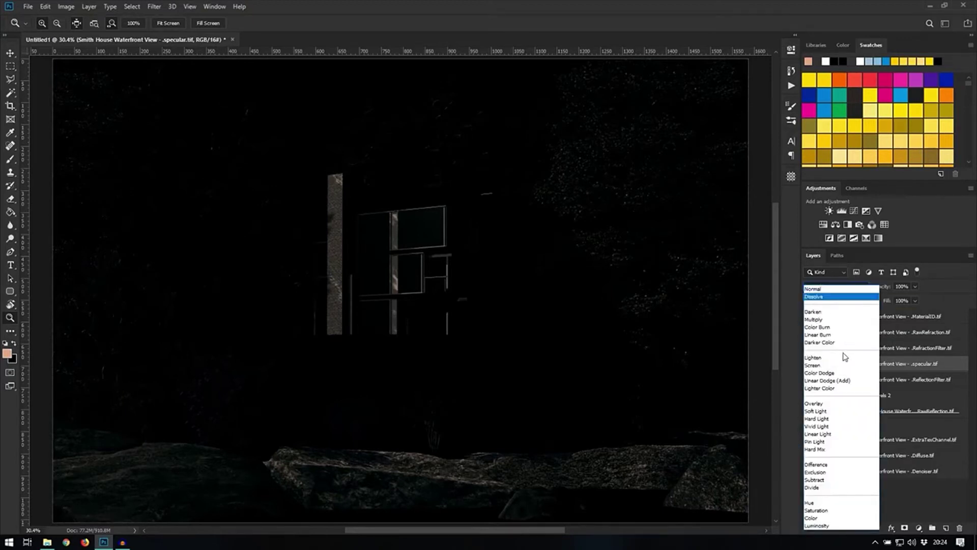
click(831, 368)
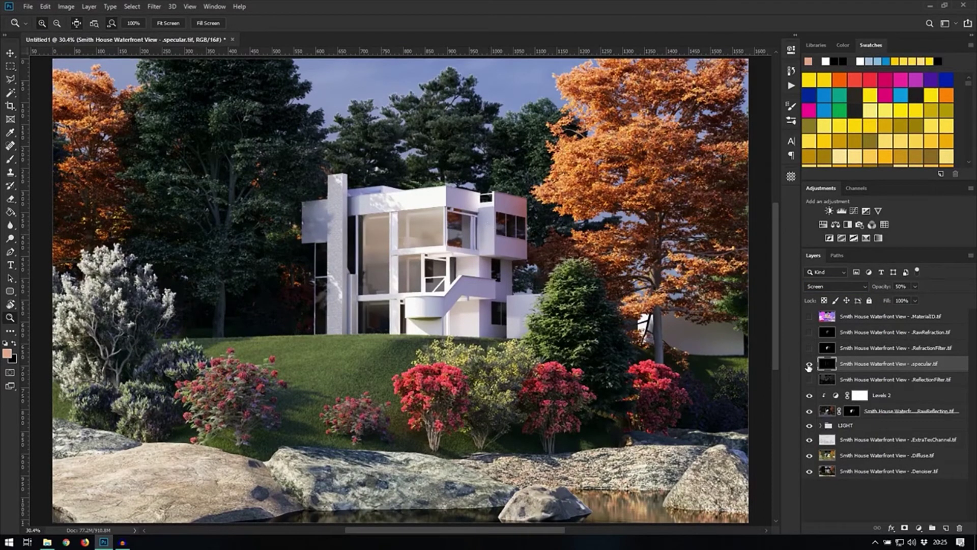
Toggle the specular pass on and off to compare its effect on the render
click(809, 364)
click(809, 364)
click(809, 364)
click(809, 364)
click(809, 364)
click(809, 363)
click(809, 364)
click(809, 364)
click(809, 364)
click(809, 364)
click(809, 364)
click(809, 363)
click(809, 364)
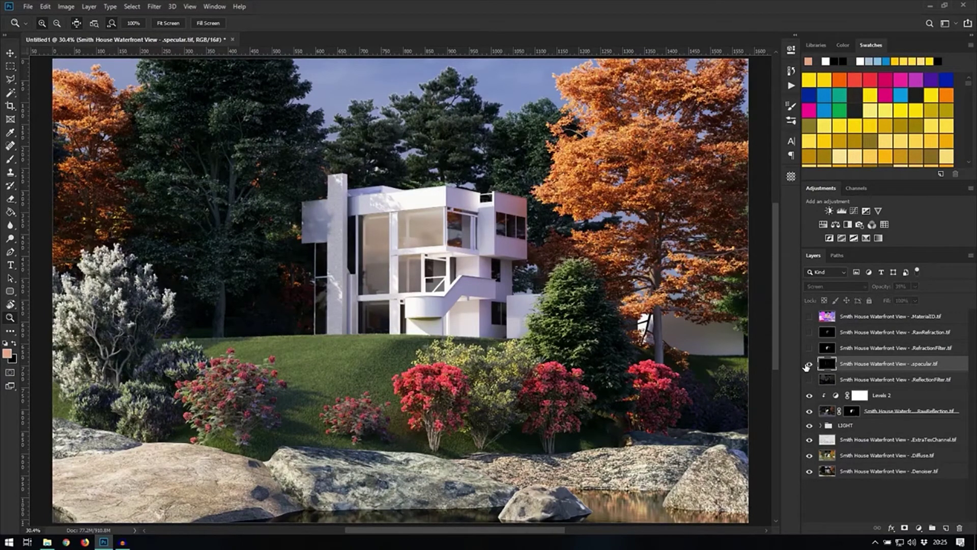
click(809, 364)
Zoom in on the brick column and windows to compare the specular pass, then fit the image back in view
drag(328, 234, 361, 242)
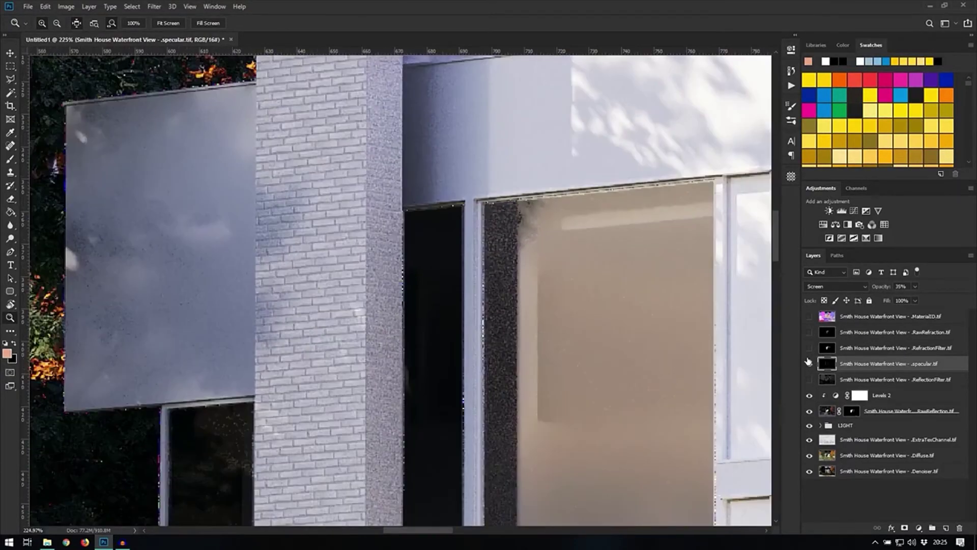
click(810, 364)
click(809, 364)
click(810, 364)
click(810, 364)
click(810, 364)
click(810, 365)
click(810, 364)
click(809, 364)
key(ctrl+0)
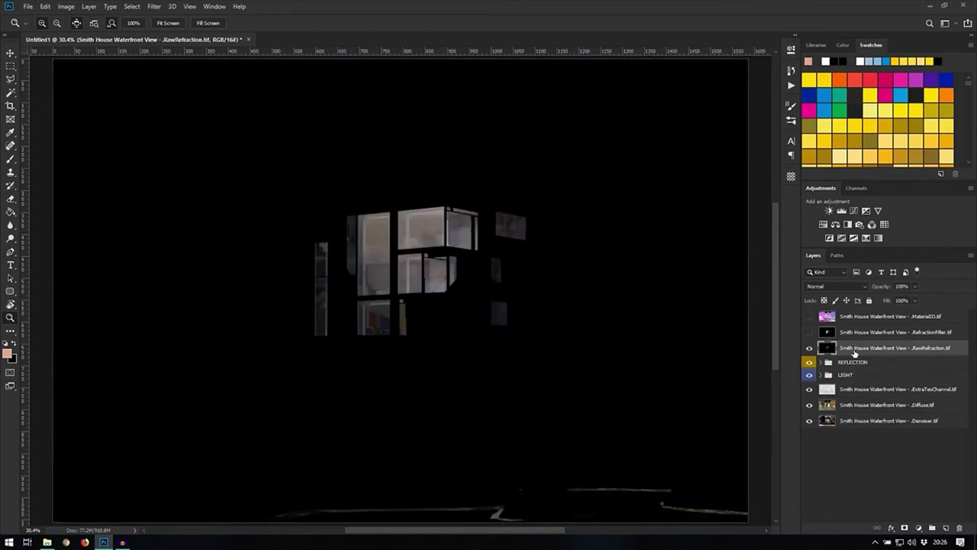
Set RawRefraction to Lighten at 75% opacity and group the two refraction layers
click(833, 286)
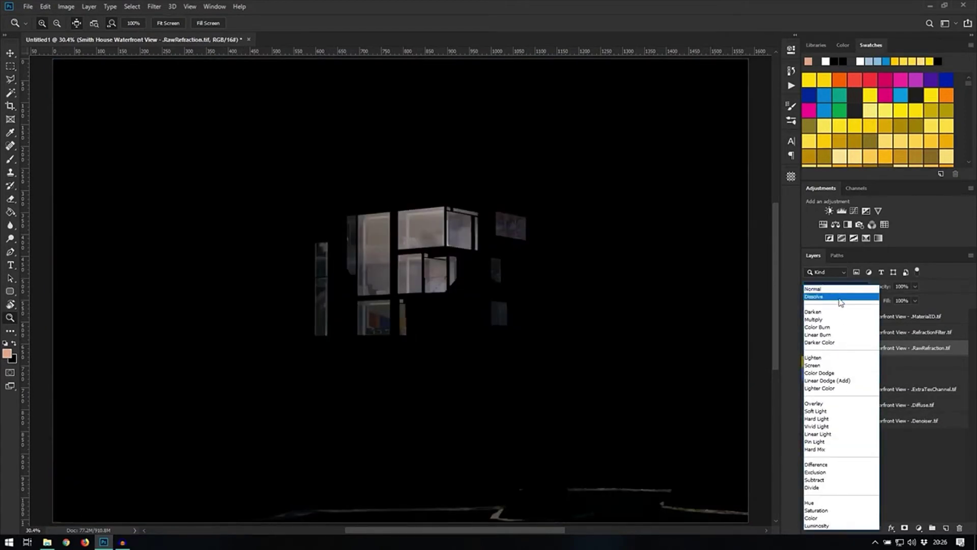
click(826, 359)
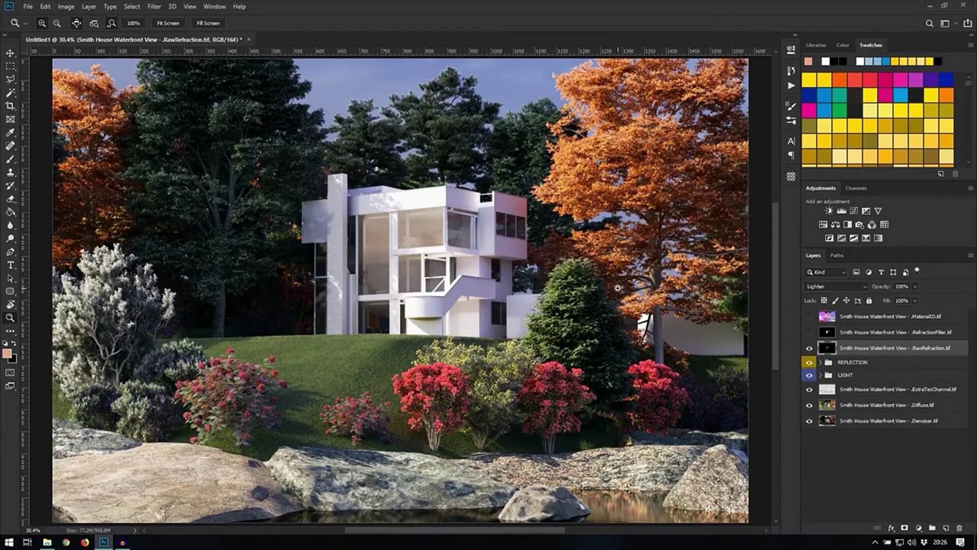
key(7)
key(5)
key(ctrl+g)
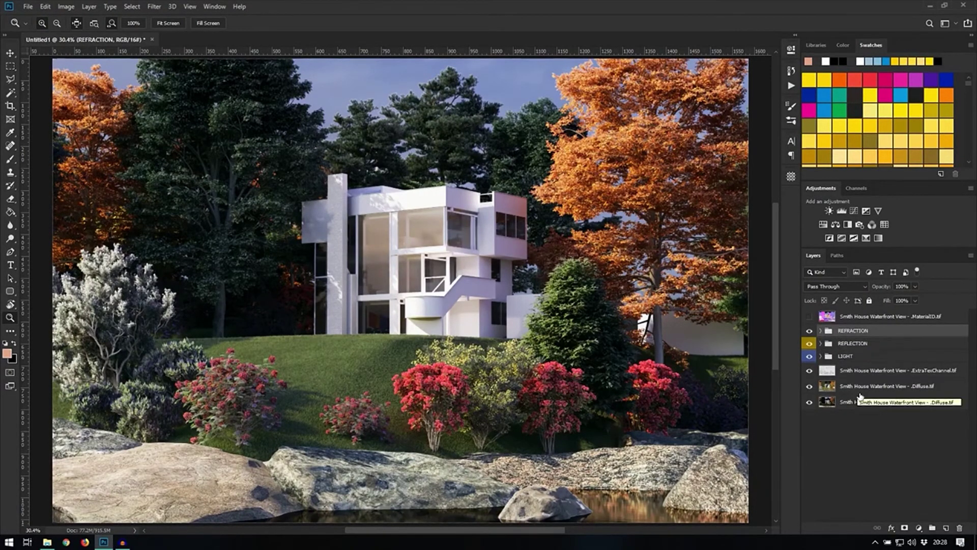
Duplicate the Denoiser layer to the top of the layer stack as Denoiser.tif copy
click(874, 402)
drag(879, 406, 879, 326)
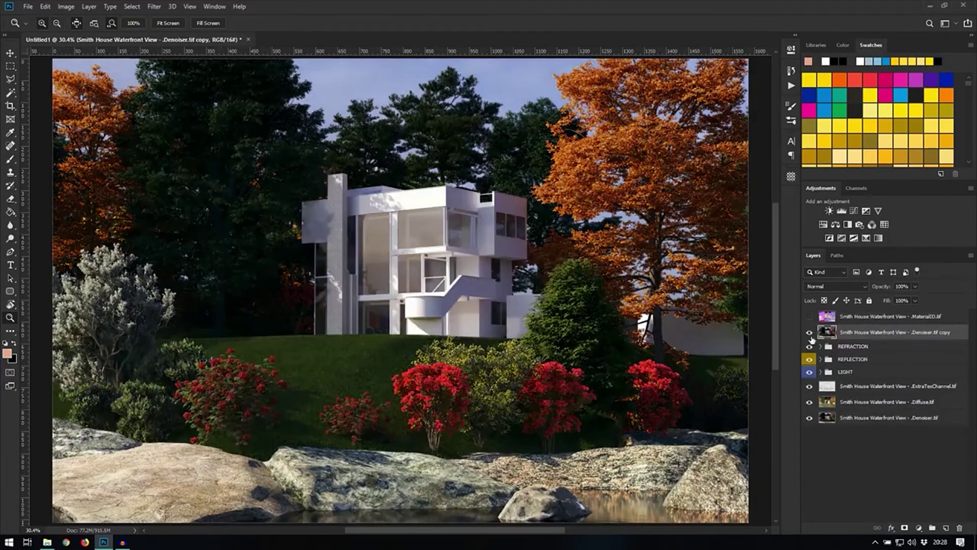
right_click(532, 283)
click(531, 284)
Compare the Denoiser copy on and off, leaving it hidden
click(810, 333)
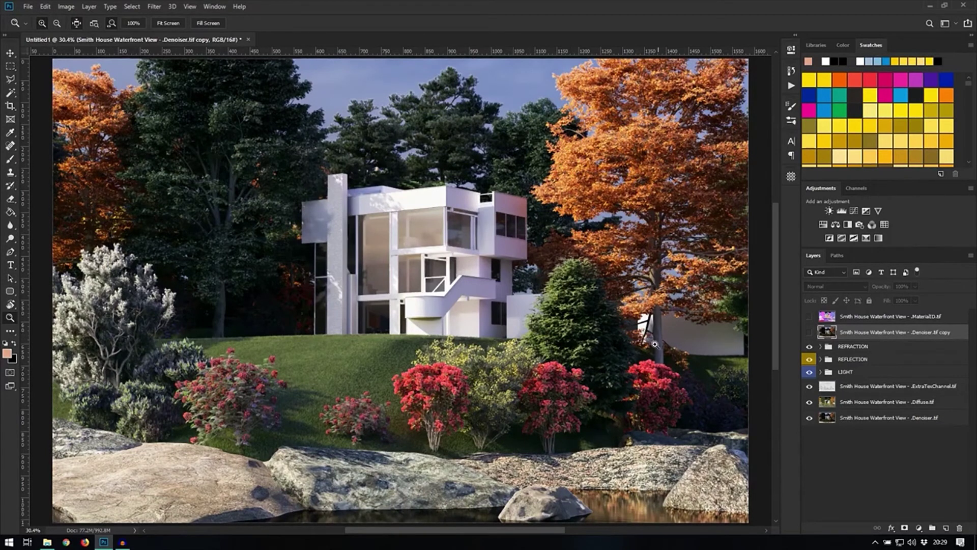
click(810, 333)
click(810, 334)
click(809, 333)
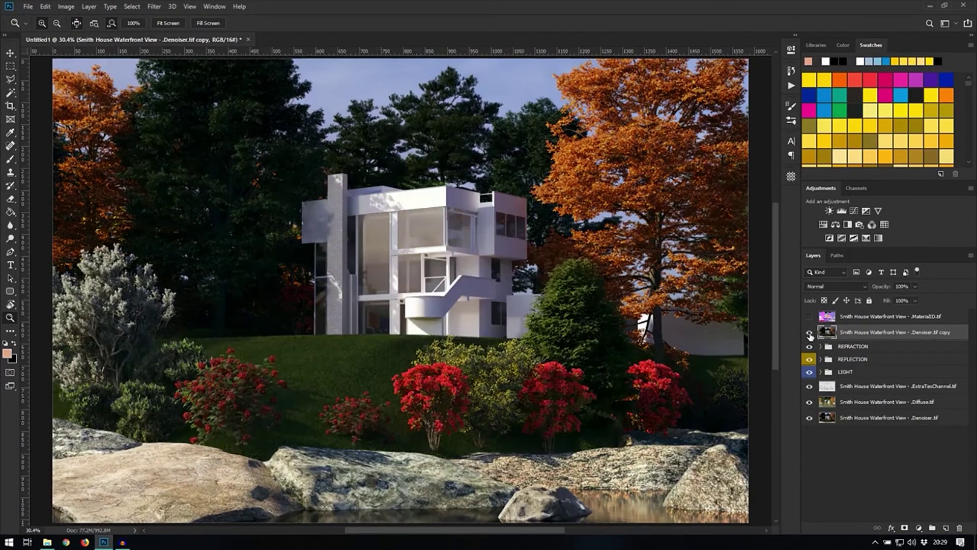
click(810, 334)
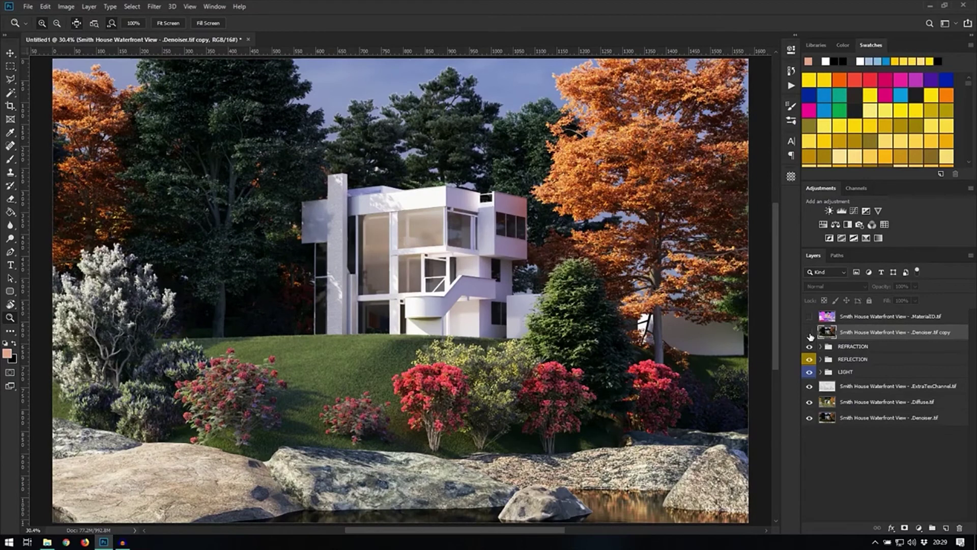
In the LIGHT group, add an Exposure layer above RawShadow with exposure -3.22 and gamma 1.45
click(821, 372)
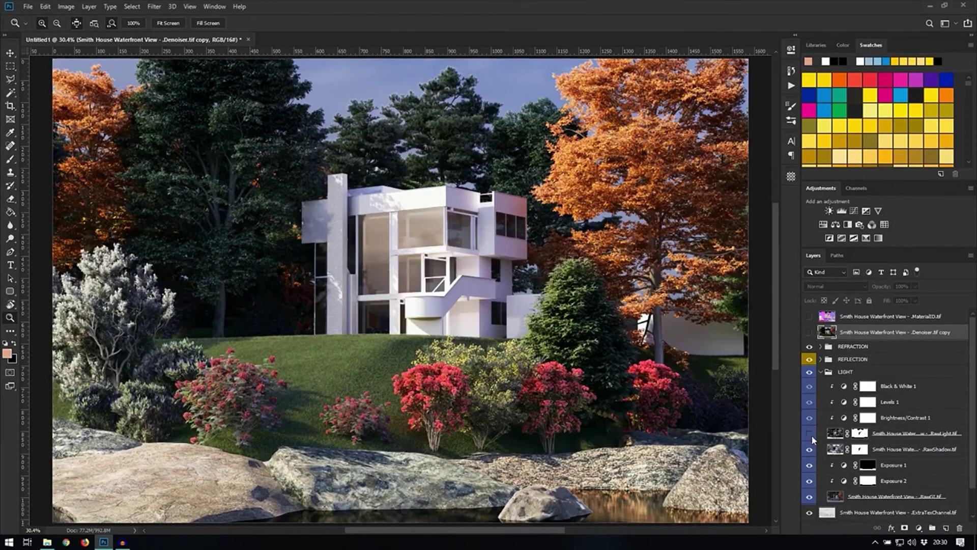
click(809, 434)
click(809, 433)
double_click(844, 401)
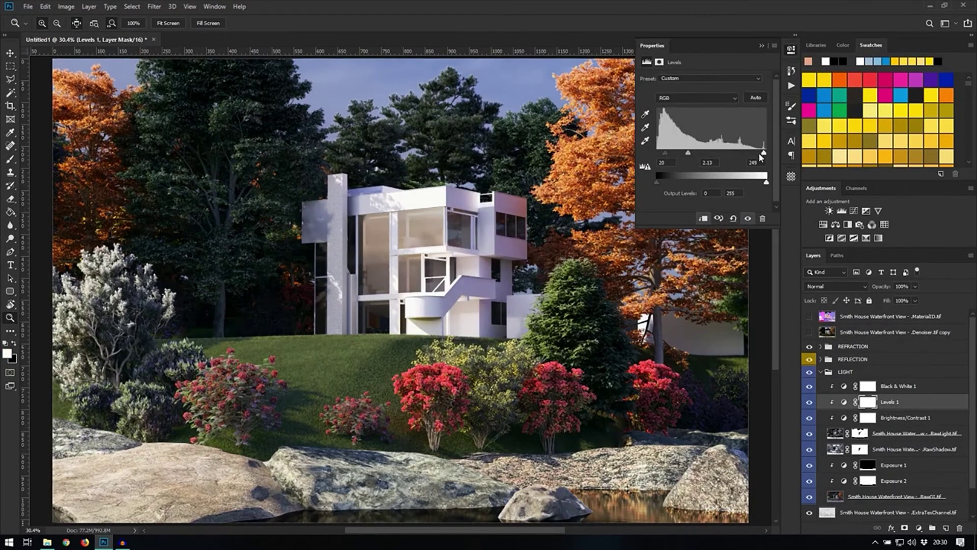
key(alt+[)
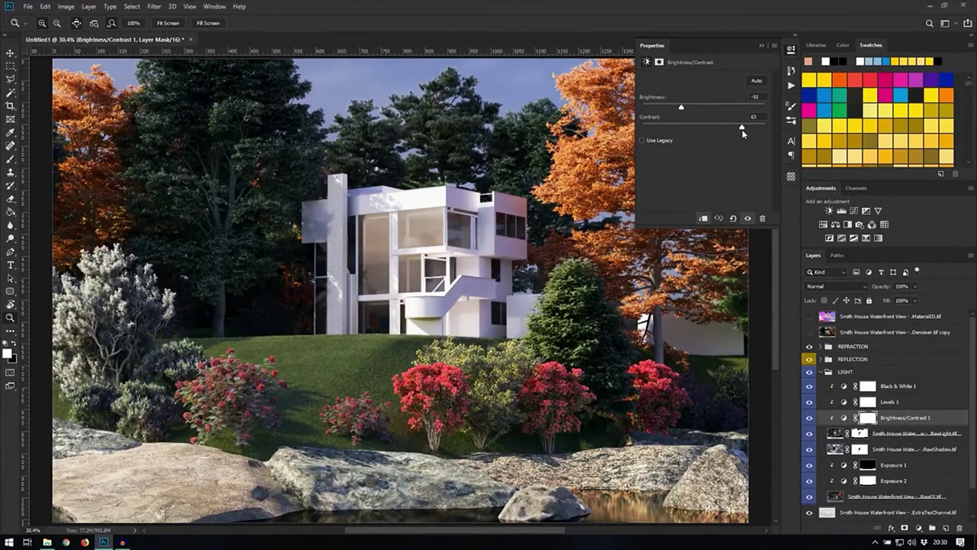
key(alt+[)
click(809, 433)
key(alt+[)
click(865, 211)
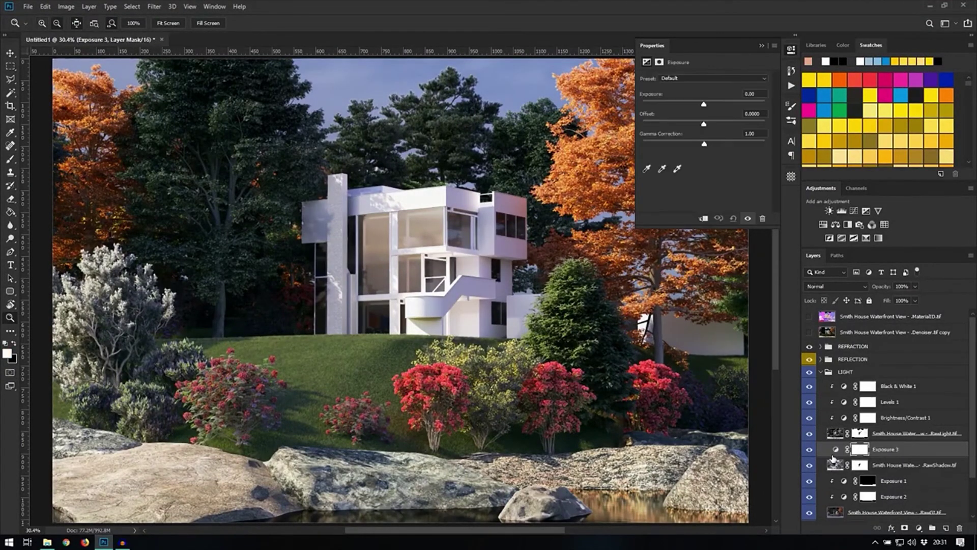
drag(703, 103, 676, 114)
click(688, 144)
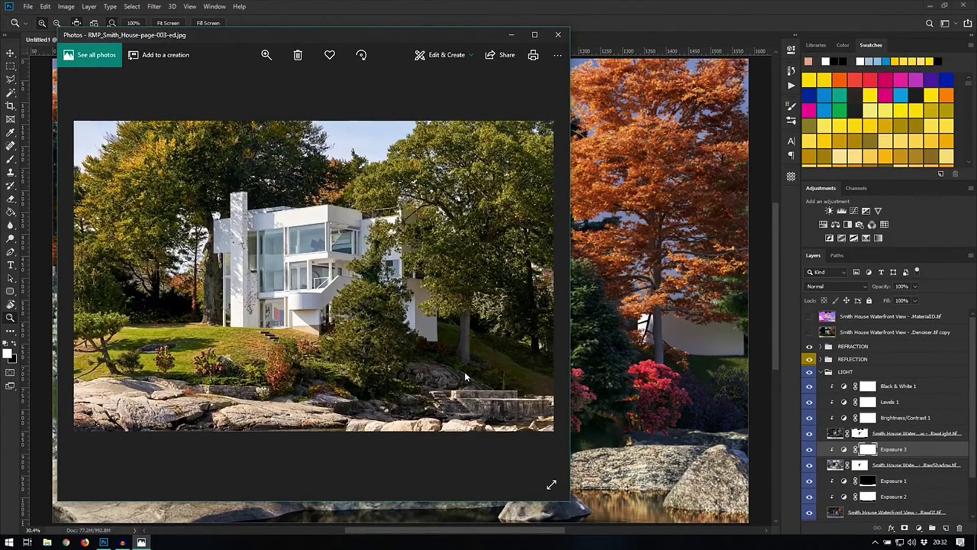
Close the Smith House reference photo and return to the Photoshop composite
click(511, 35)
click(141, 541)
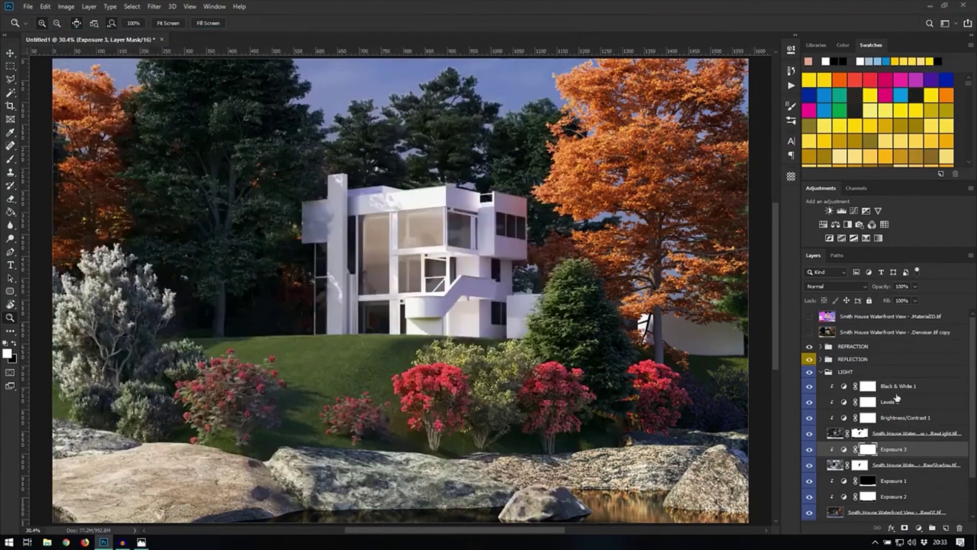
Add a new Exposure adjustment above Black & White 1 and set its exposure and gamma
click(897, 389)
click(865, 210)
drag(707, 106, 711, 104)
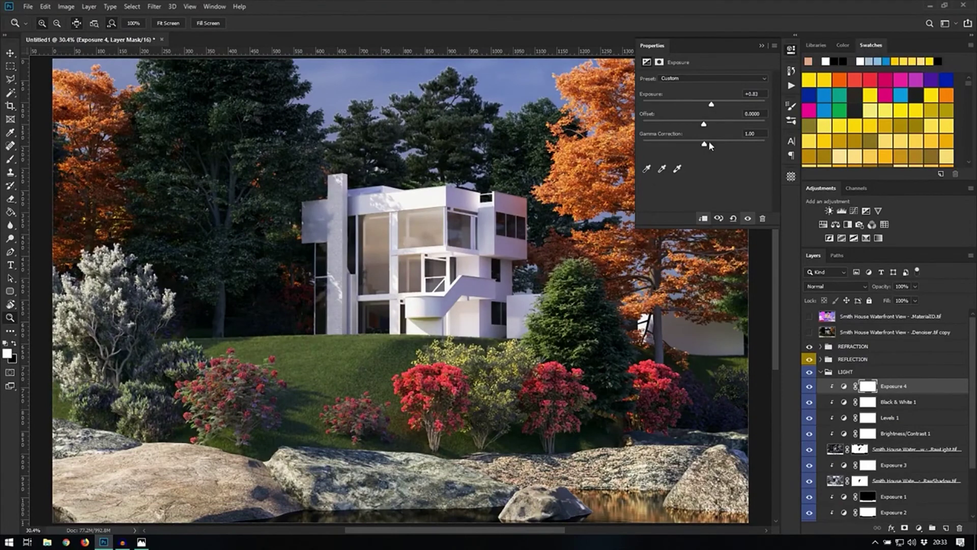
drag(710, 146, 673, 145)
mouse_move(688, 103)
mouse_down()
mouse_move(664, 109)
mouse_move(685, 116)
mouse_up()
Inspect the LIGHT group layers, loading the RawShadow mask as a selection and then clearing it
click(821, 372)
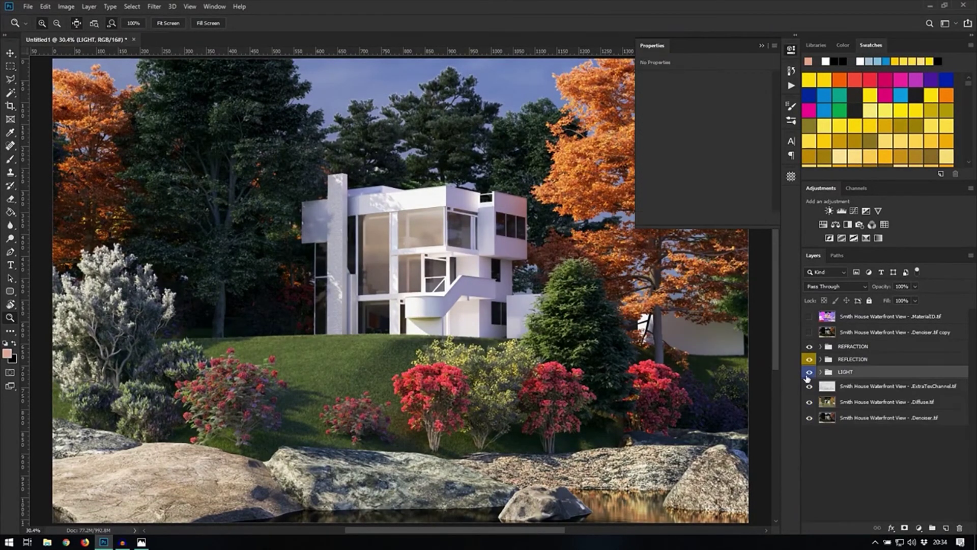
click(820, 372)
click(887, 480)
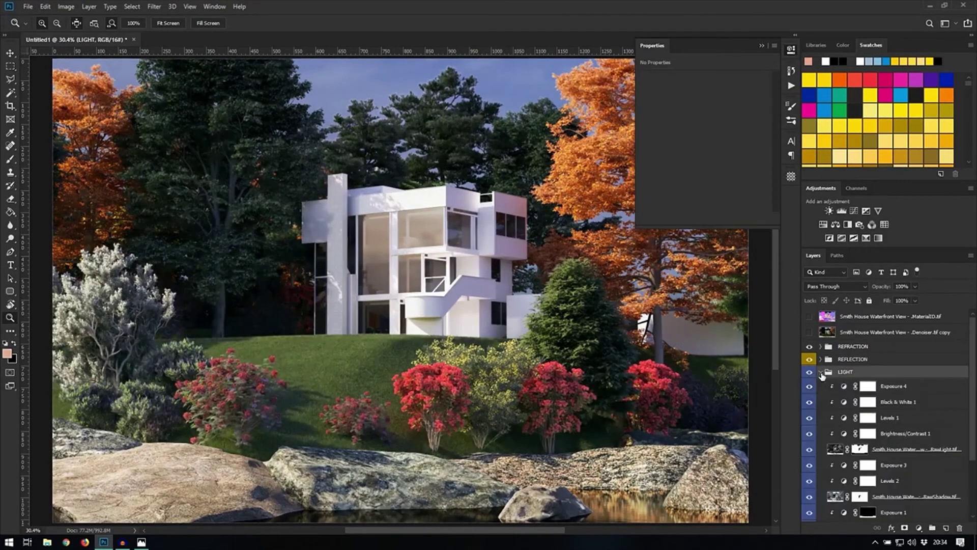
scroll(865, 407, down, 3)
click(859, 419)
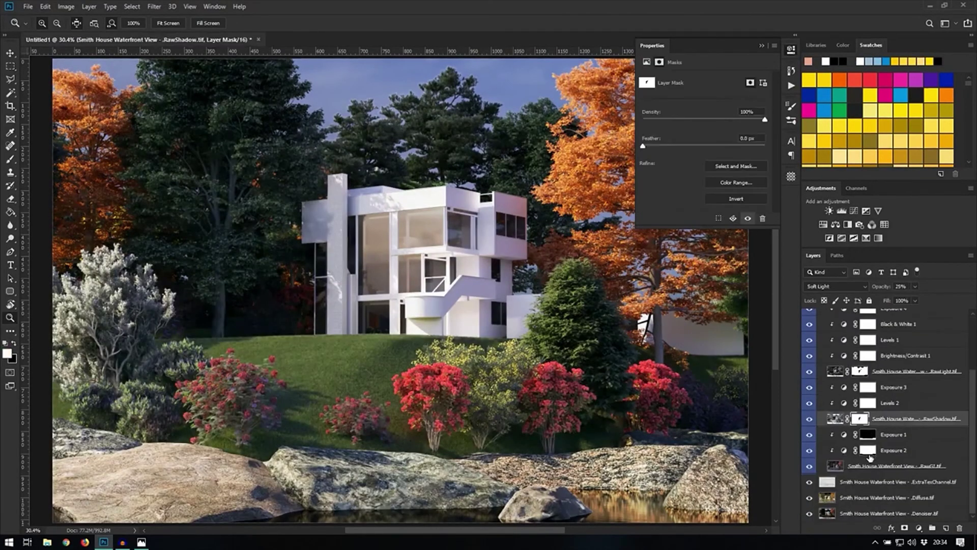
ctrl+click(859, 418)
scroll(885, 433, up, 3)
click(888, 481)
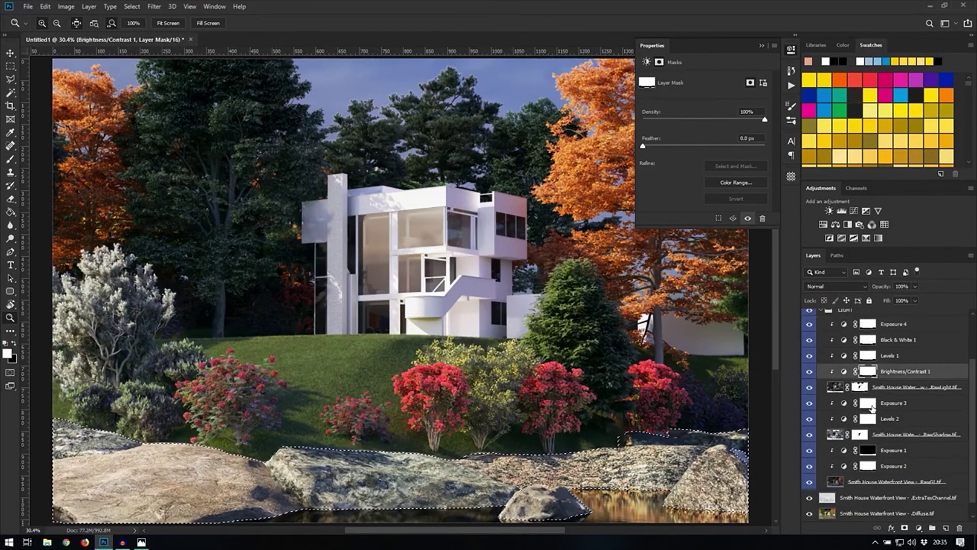
click(820, 371)
key(ctrl+d)
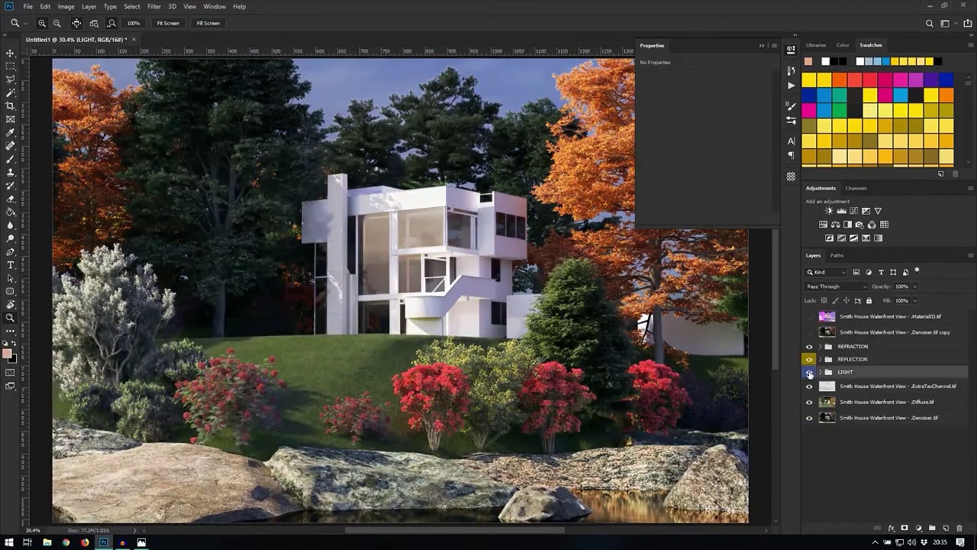
Compare Exposure 4 on and off and refine it to exposure -1.22, gamma 1.62, zero offset
click(871, 387)
click(820, 372)
click(809, 387)
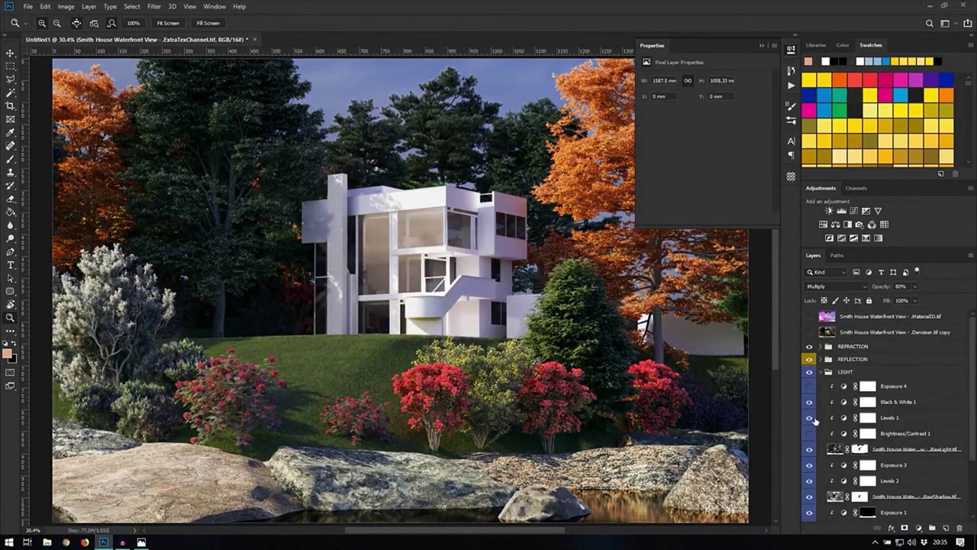
click(809, 387)
click(809, 386)
click(809, 386)
click(893, 386)
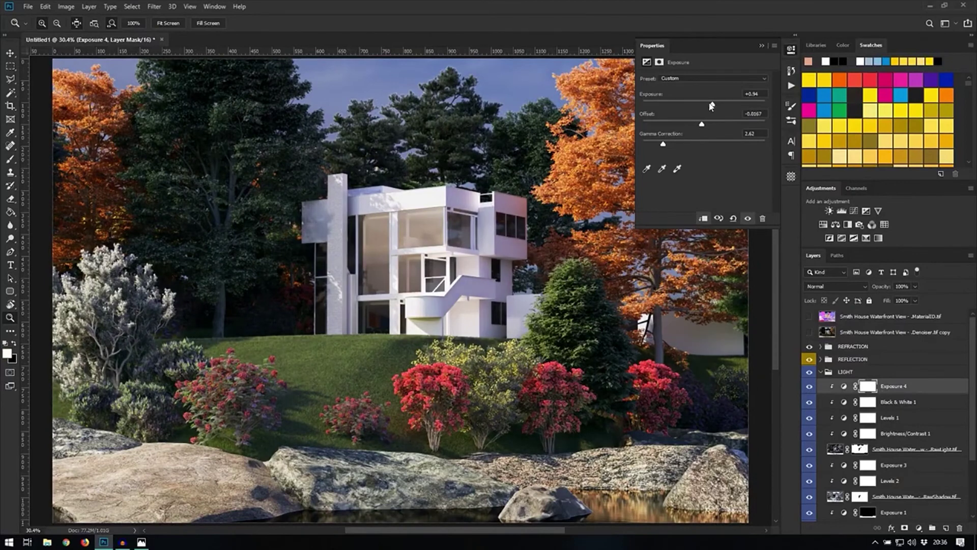
drag(707, 105, 696, 144)
click(748, 217)
click(748, 218)
click(790, 121)
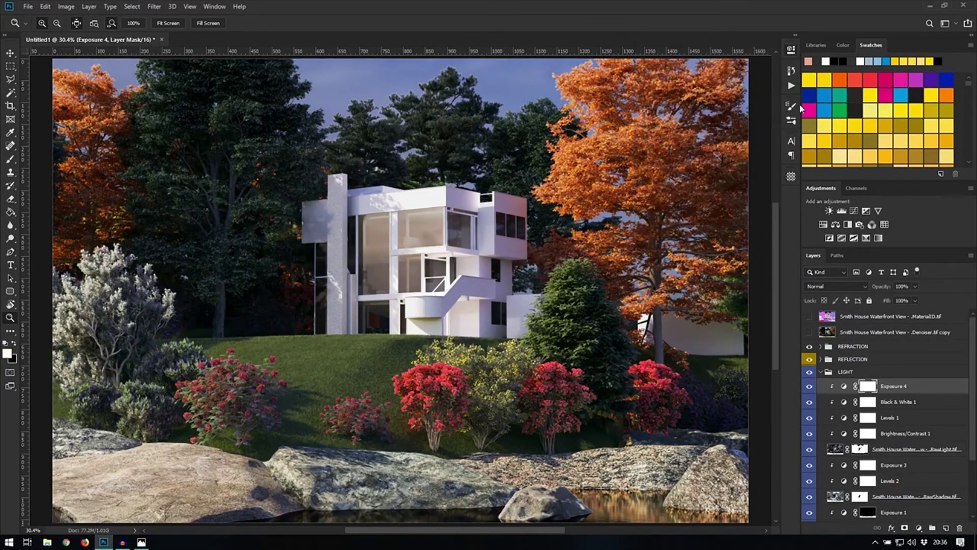
Compare the RawGI layer on and off, then lower Exposure 2's gamma to 0.80
key(ctrl+alt+2)
key(ctrl+d)
key(e)
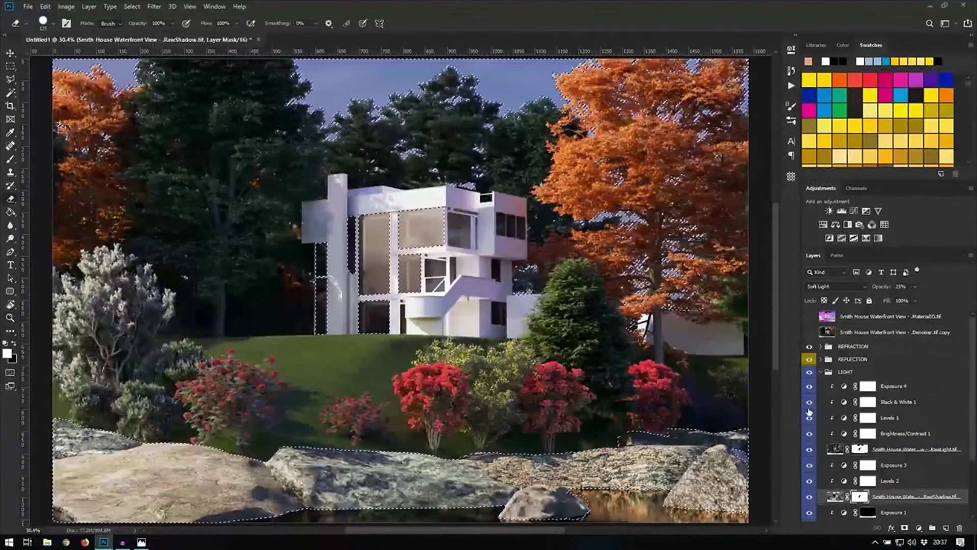
scroll(890, 432, down, 3)
click(896, 465)
click(809, 466)
click(809, 465)
double_click(843, 450)
drag(704, 144, 713, 144)
Add a Levels 3 adjustment clipped to the layer below with midtone 0.95
key(alt+])
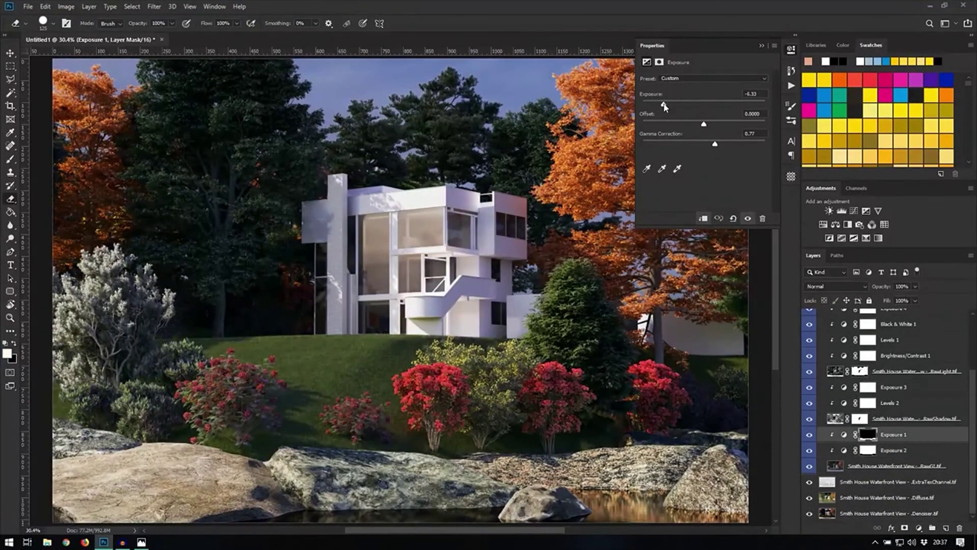
click(842, 210)
alt+click(837, 442)
drag(711, 152, 713, 153)
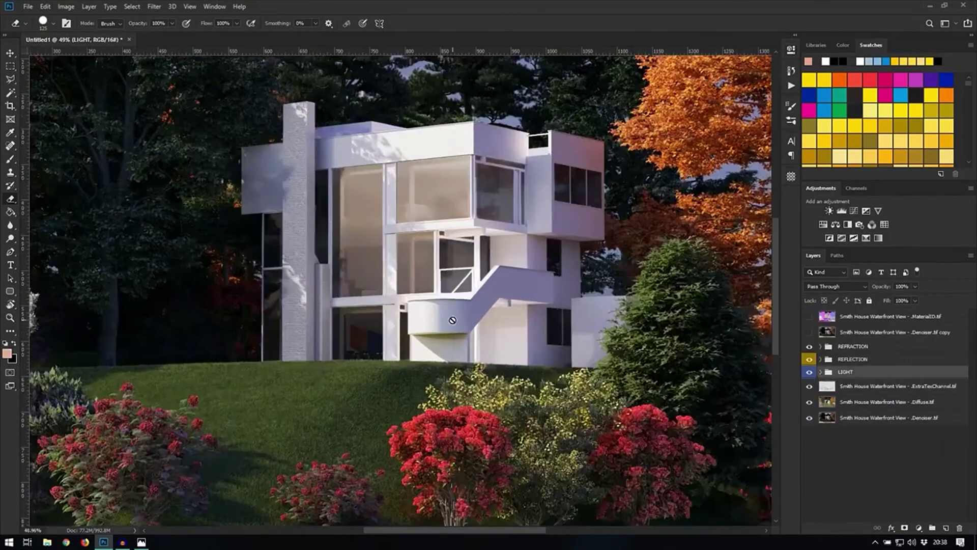
Fit the entire composite image on screen with the Zoom tool's Fit on Screen option
right_click(450, 279)
key(z)
right_click(401, 247)
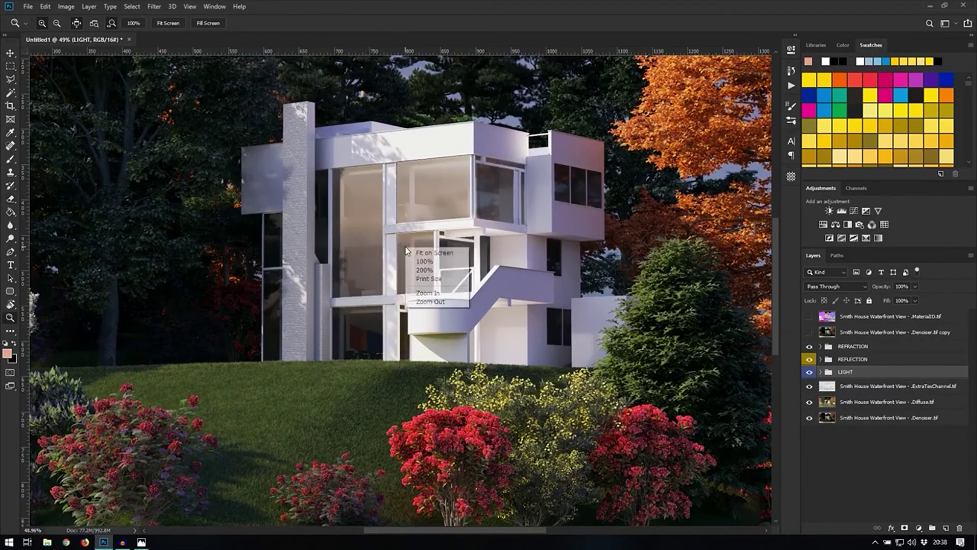
click(418, 251)
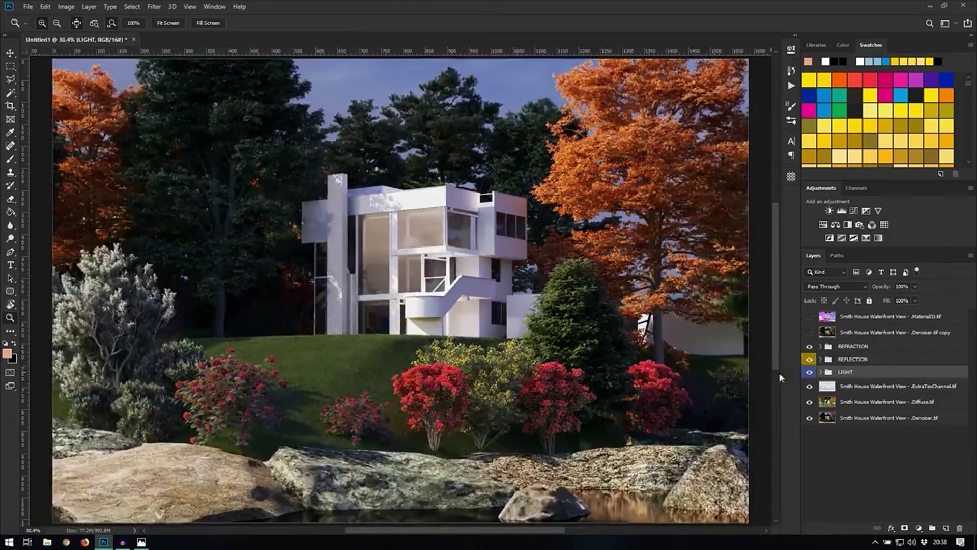
Toggle the Denoiser.tif copy layer's visibility repeatedly to compare, leaving it hidden
click(810, 333)
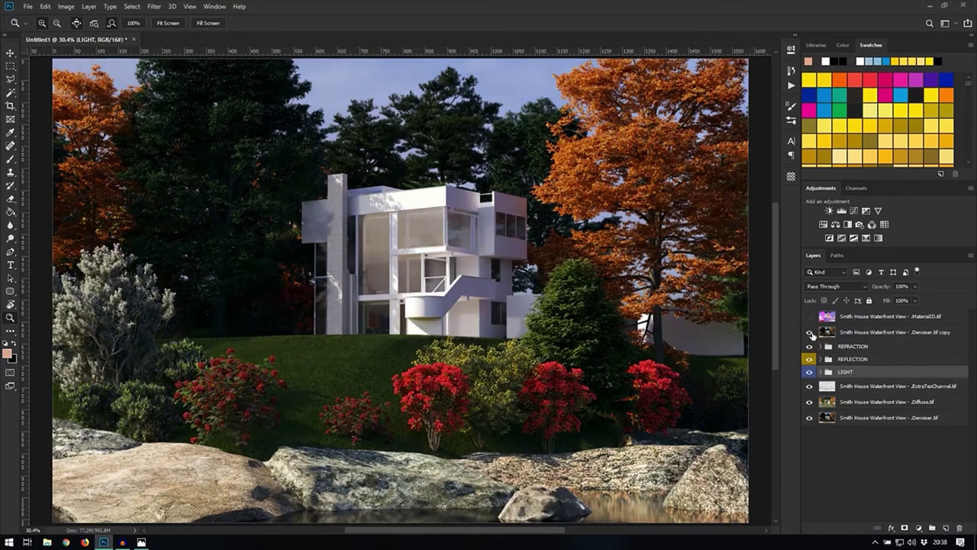
click(809, 332)
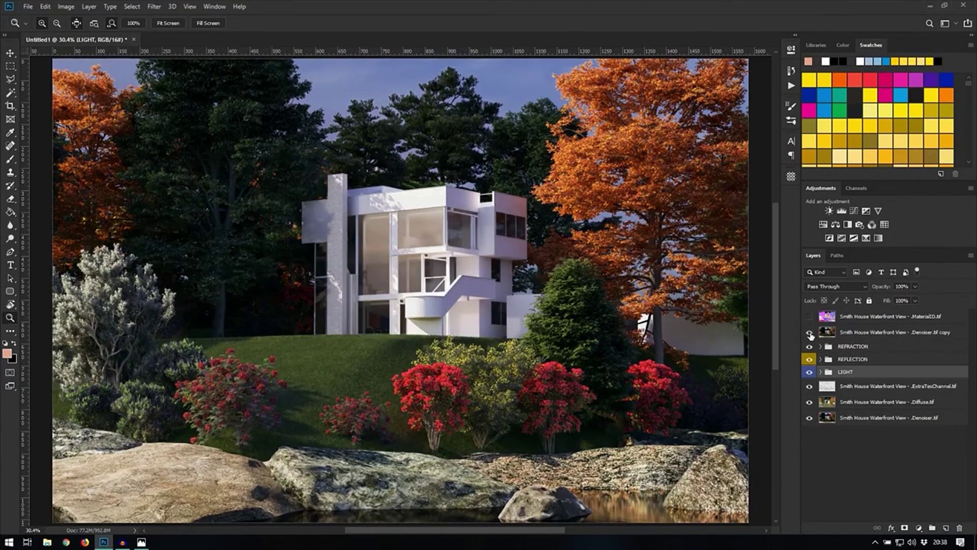
click(809, 332)
click(809, 333)
click(810, 333)
click(810, 333)
click(810, 333)
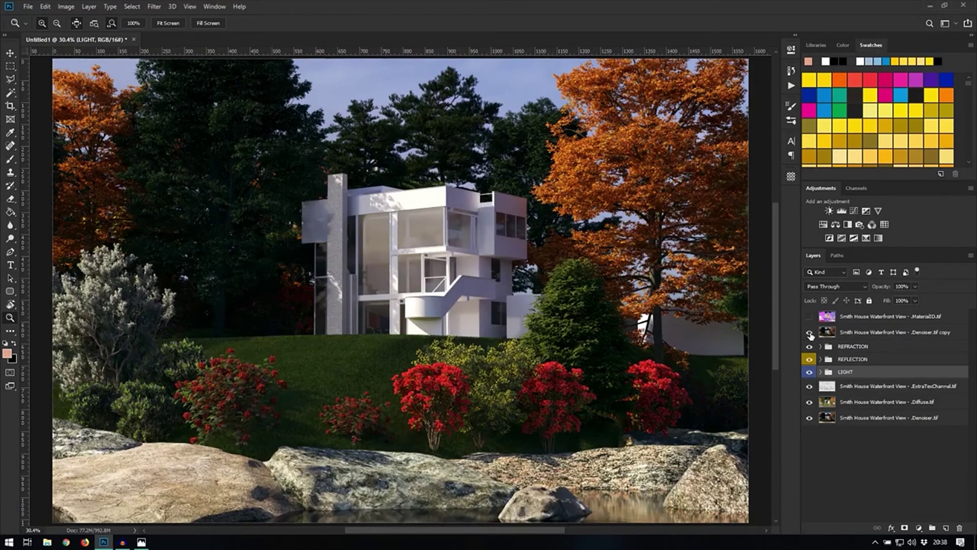
click(809, 334)
click(809, 333)
click(809, 333)
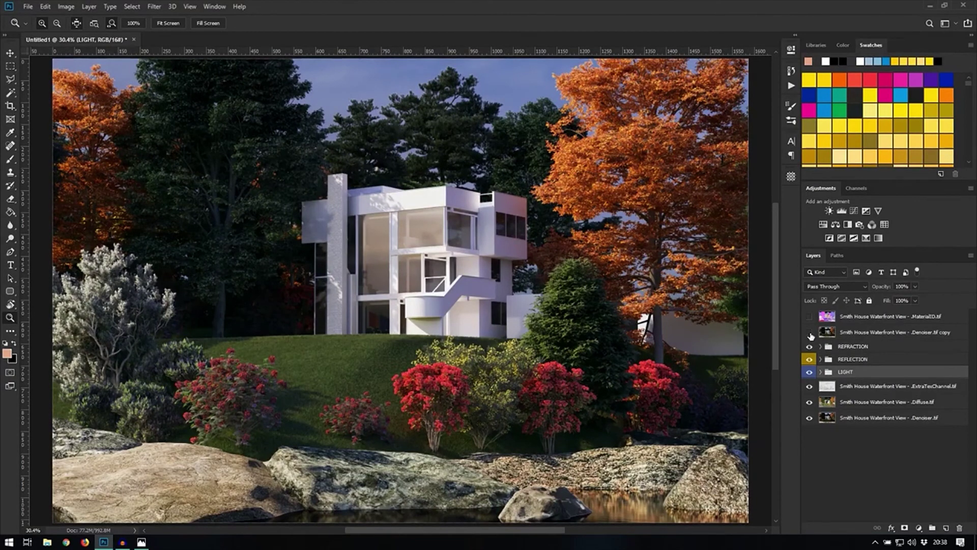
click(809, 333)
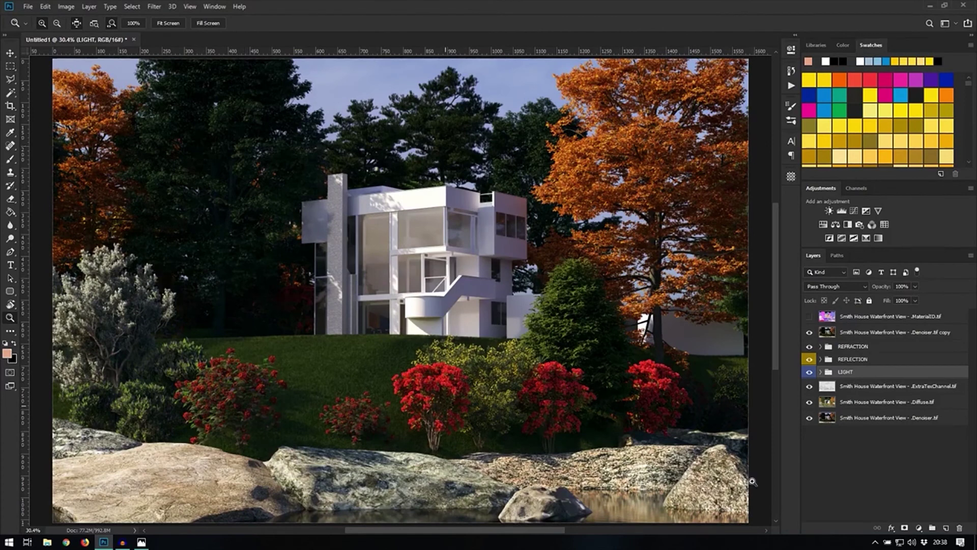
click(809, 332)
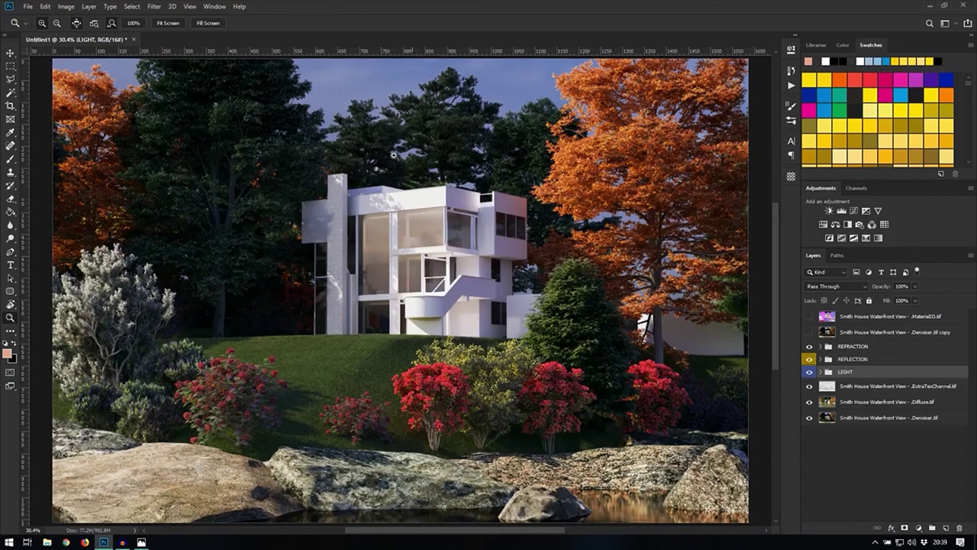
click(809, 332)
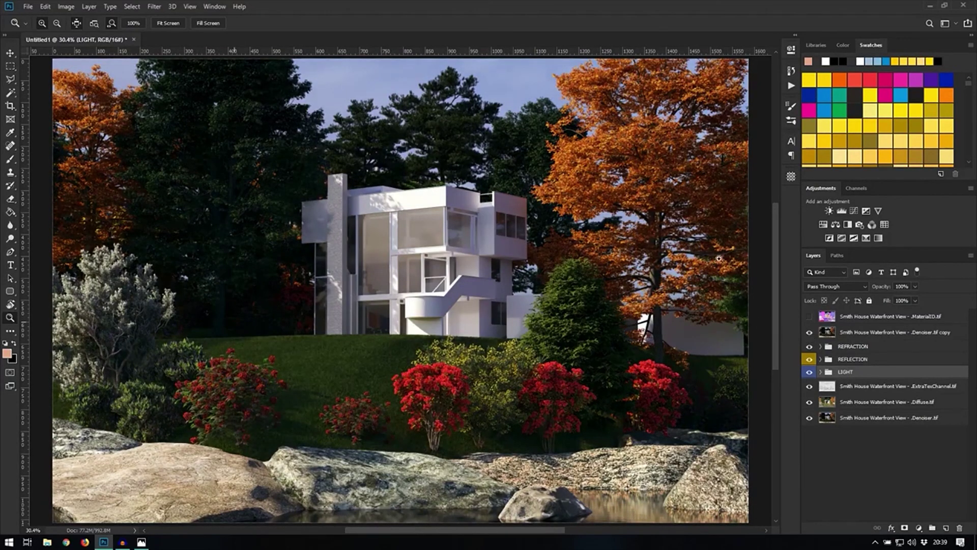
click(810, 332)
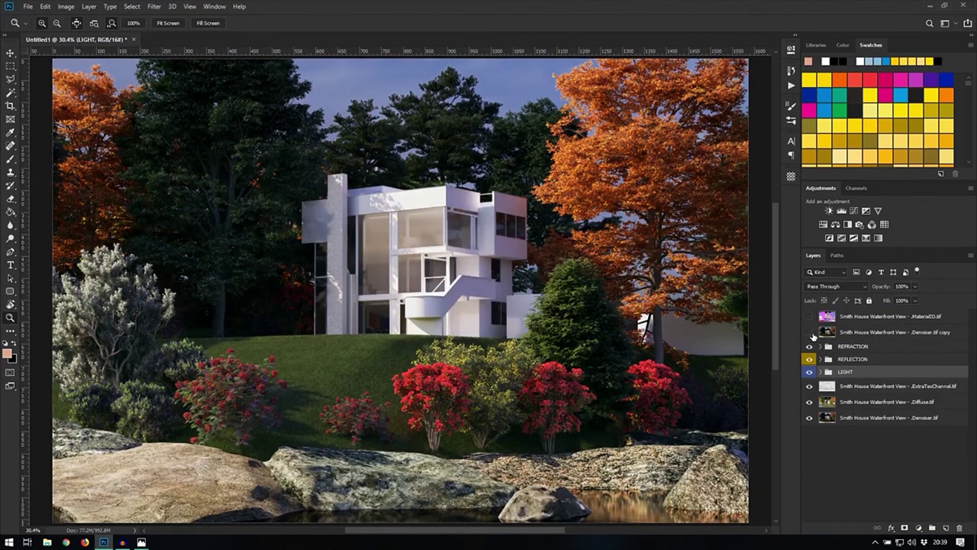